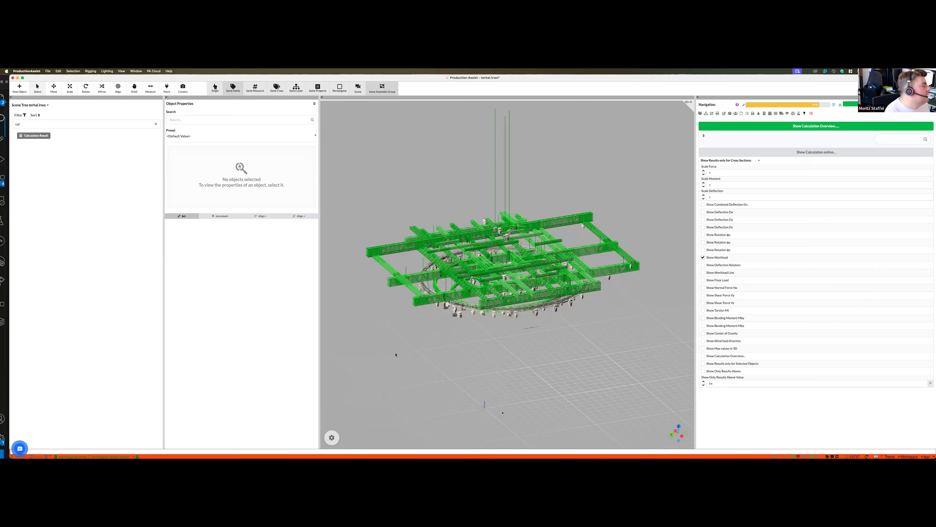
# - Start a new support chat conversation and ask the AI assistant how to change the load combination
pyautogui.click(20, 450)
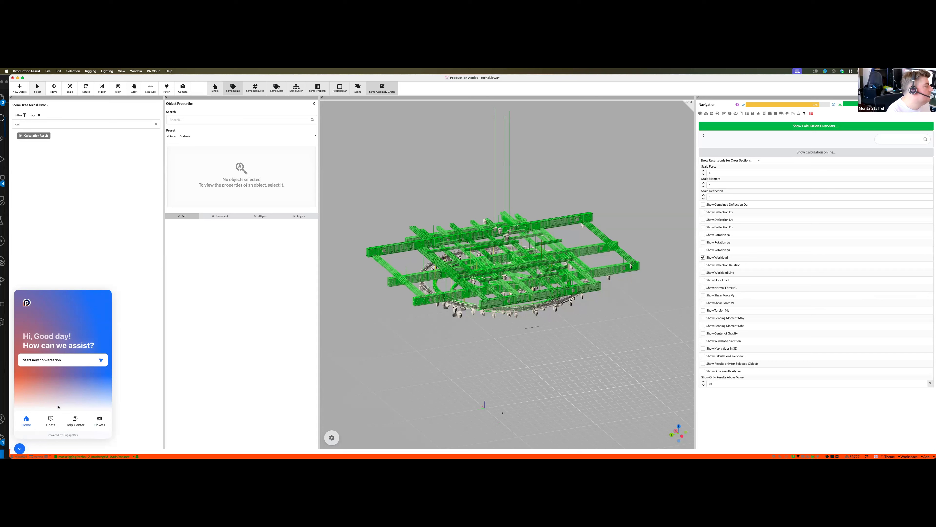
pyautogui.click(59, 364)
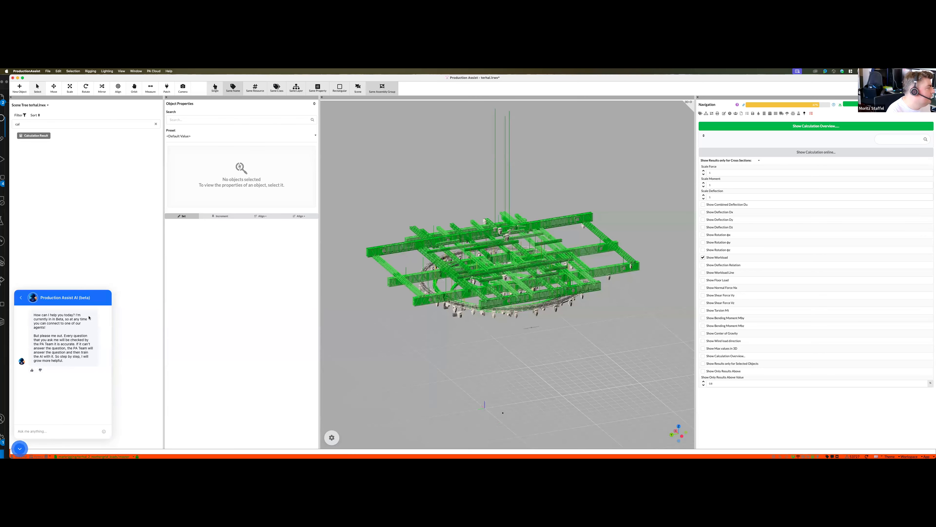
pyautogui.click(59, 430)
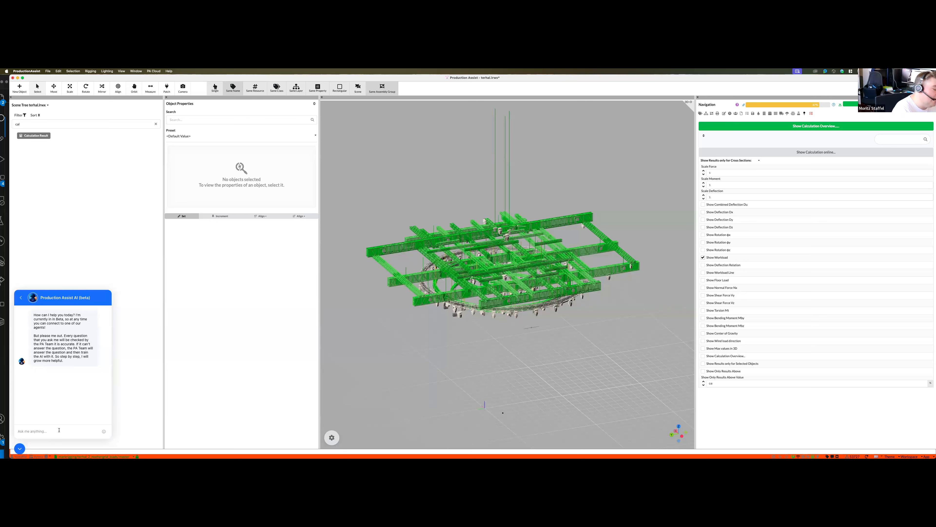
pyautogui.write('How do yl change the load combination')
pyautogui.press('Return')
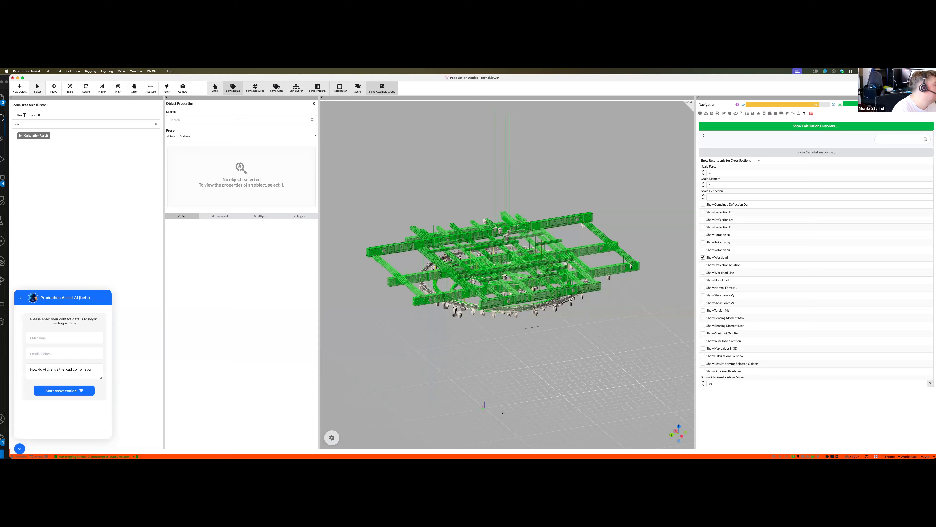
# - Fill in the contact's full name and e-mail address with placeholder details and start the conversation
pyautogui.click(64, 338)
pyautogui.write('sdfsdfs')
pyautogui.press('Tab')
pyautogui.write('sfsdœsdfsdf')
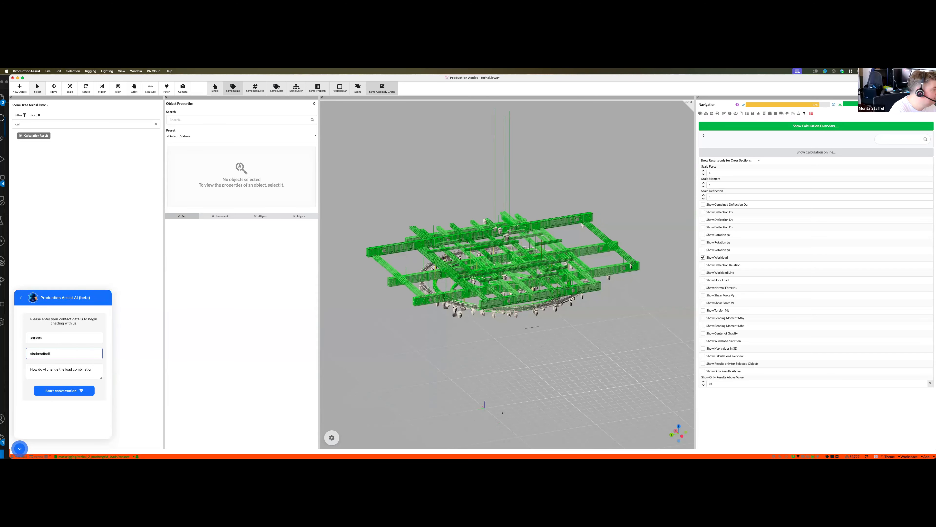
pyautogui.press('BackSpace')
pyautogui.press('BackSpace')
pyautogui.press('BackSpace')
pyautogui.press('BackSpace')
pyautogui.press('BackSpace')
pyautogui.press('BackSpace')
pyautogui.press('BackSpace')
pyautogui.write('@dfgdfg.de')
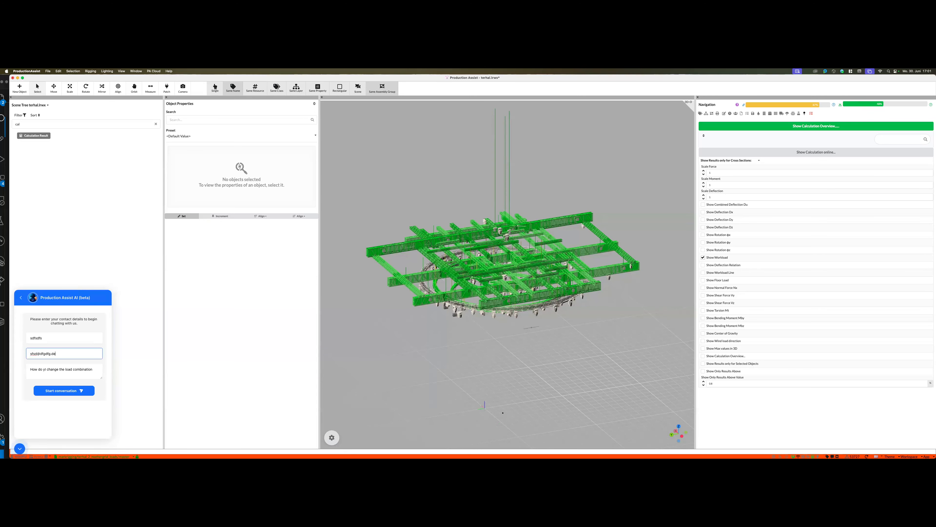
pyautogui.click(53, 390)
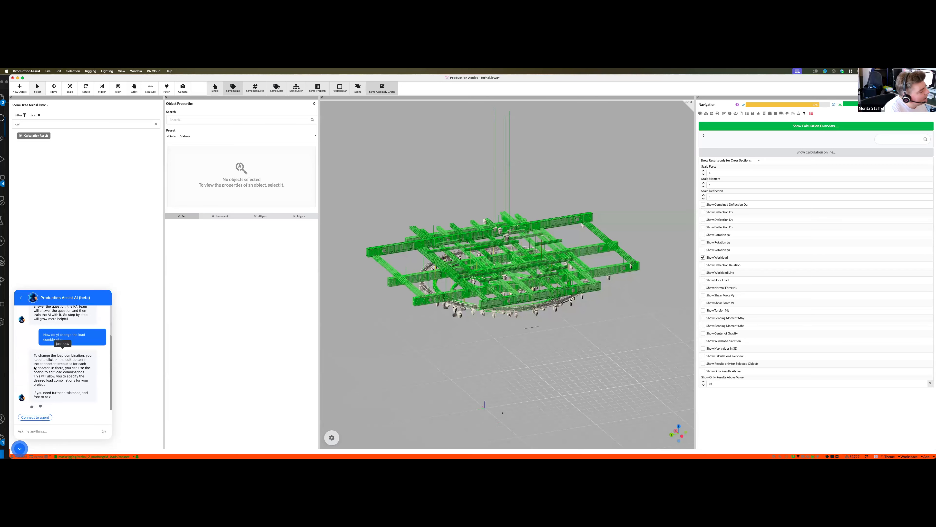
# - Request a connection to a live agent and send the test message "tsfsdfs" in the support chat
pyautogui.click(41, 418)
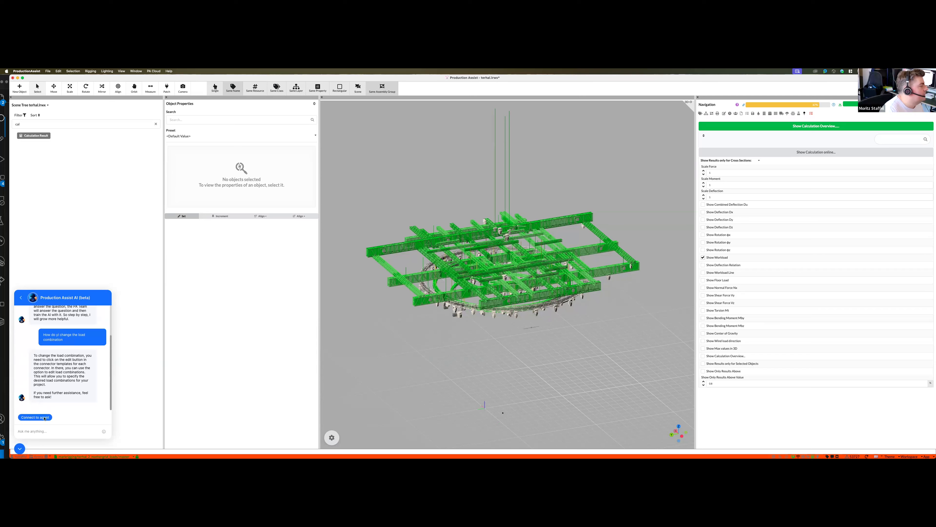
pyautogui.write('tsfsdfs')
pyautogui.press('Return')
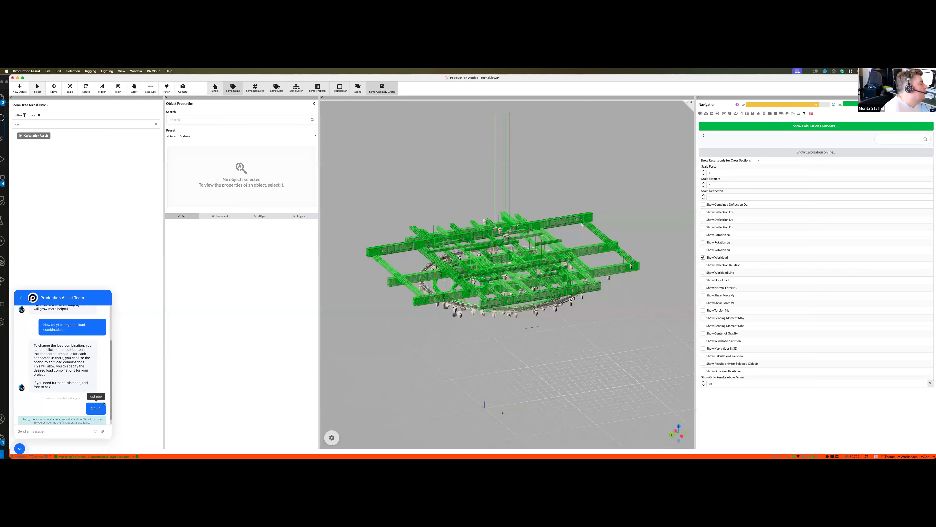
pyautogui.scroll(-1, 59, 351)
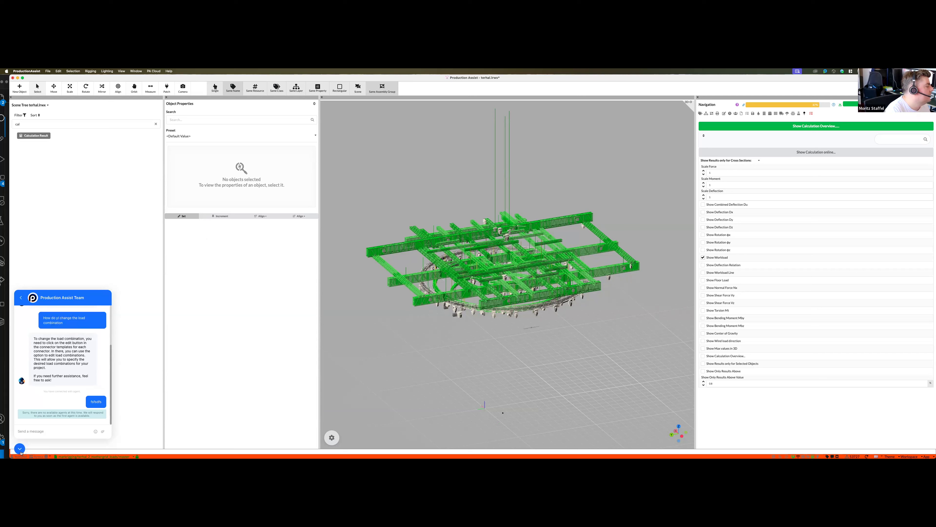
# - View the ticket creation form in the support widget, leave it without submitting and close the widget
pyautogui.click(21, 298)
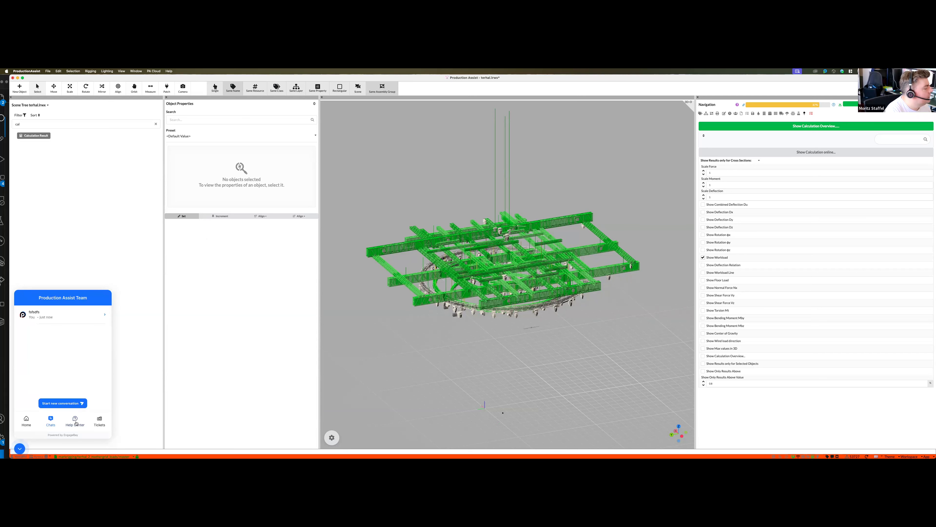
pyautogui.click(98, 422)
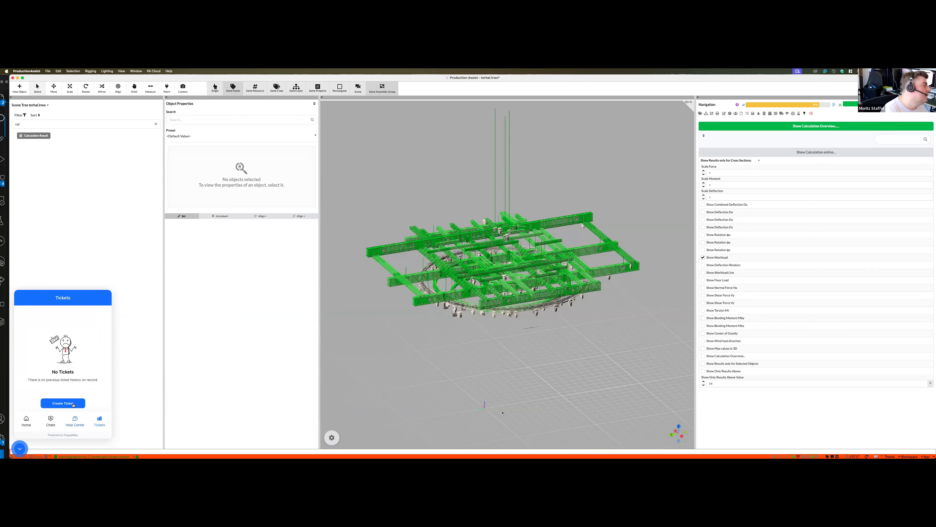
pyautogui.click(63, 403)
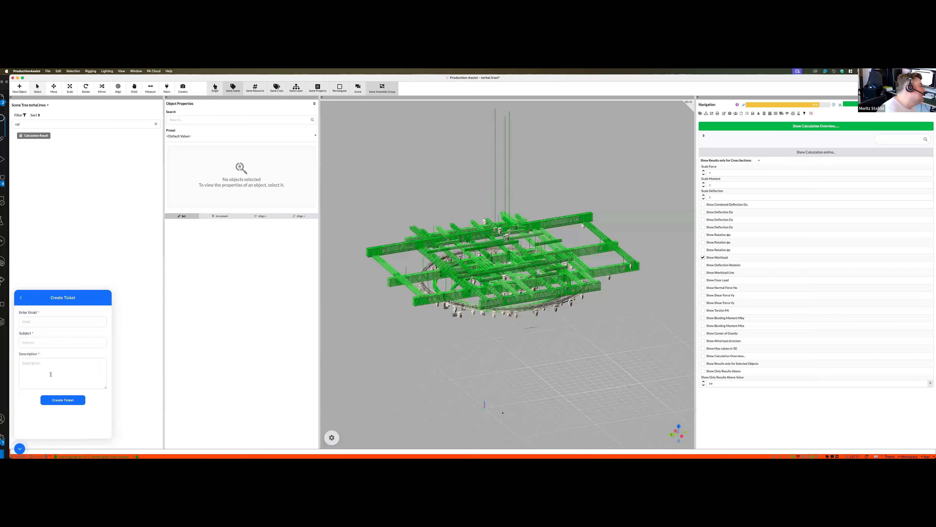
pyautogui.click(21, 297)
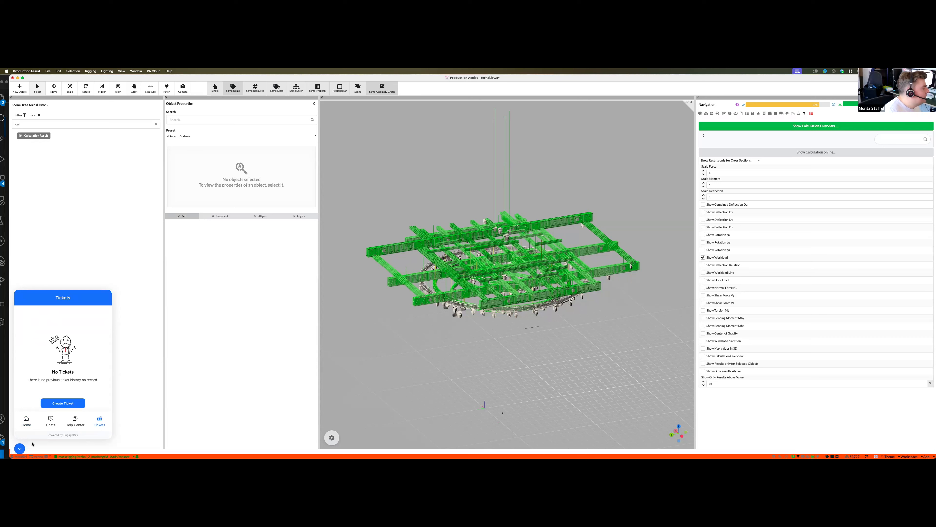
pyautogui.click(22, 449)
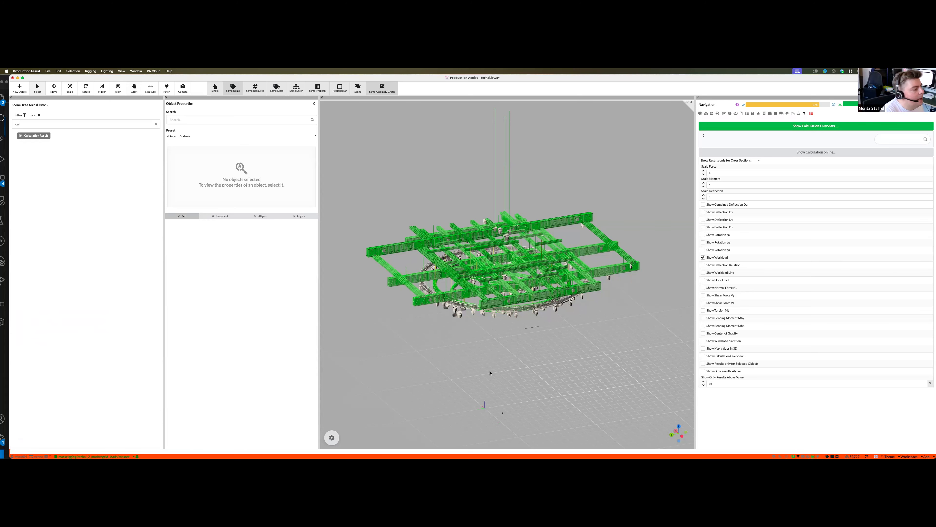
# - Try the dark interface theme on the rig model, first with a white 3D viewport and again with a dark one
pyautogui.moveTo(458, 369); pyautogui.dragTo(458, 347, button='middle')
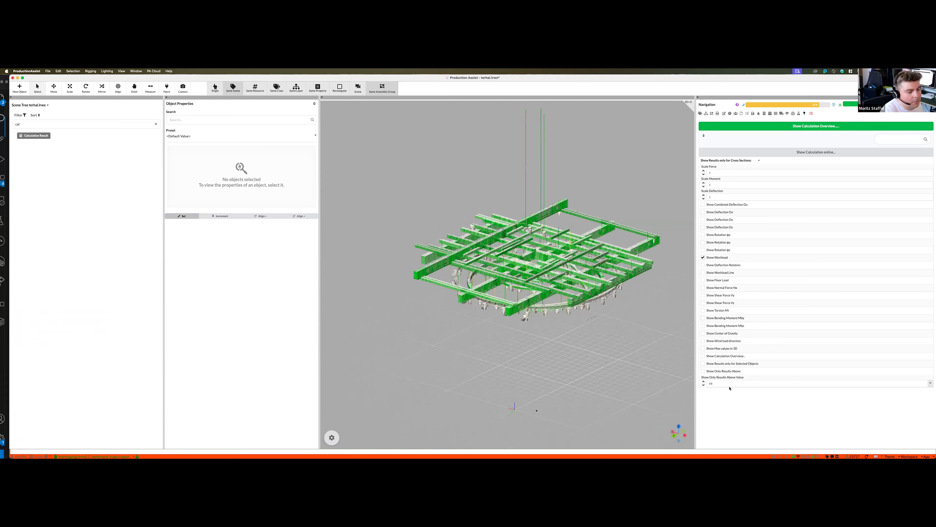
pyautogui.click(889, 455)
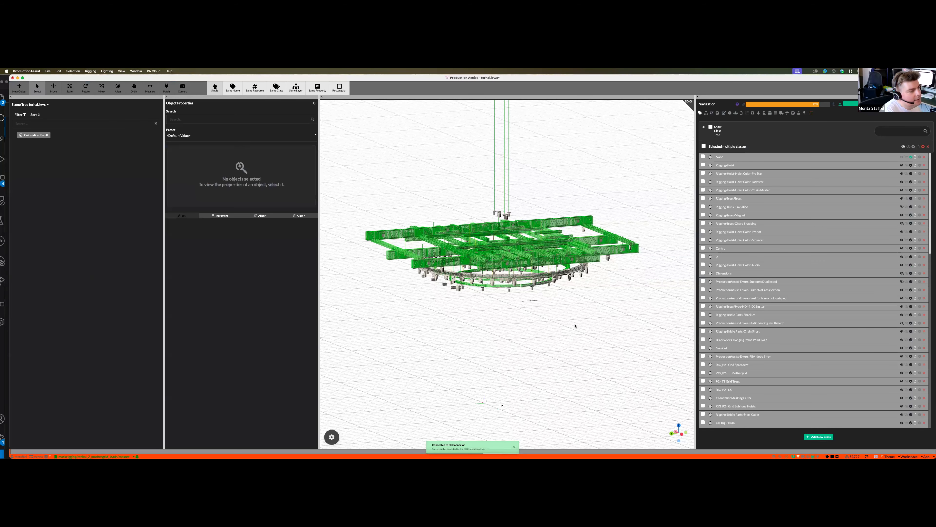
pyautogui.moveTo(386, 238); pyautogui.dragTo(394, 252, button='middle')
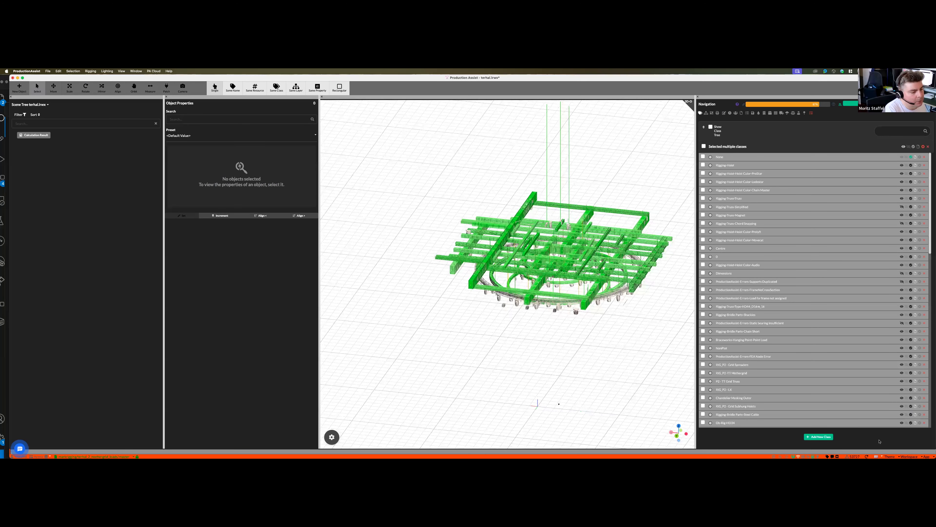
pyautogui.click(891, 456)
pyautogui.click(894, 448)
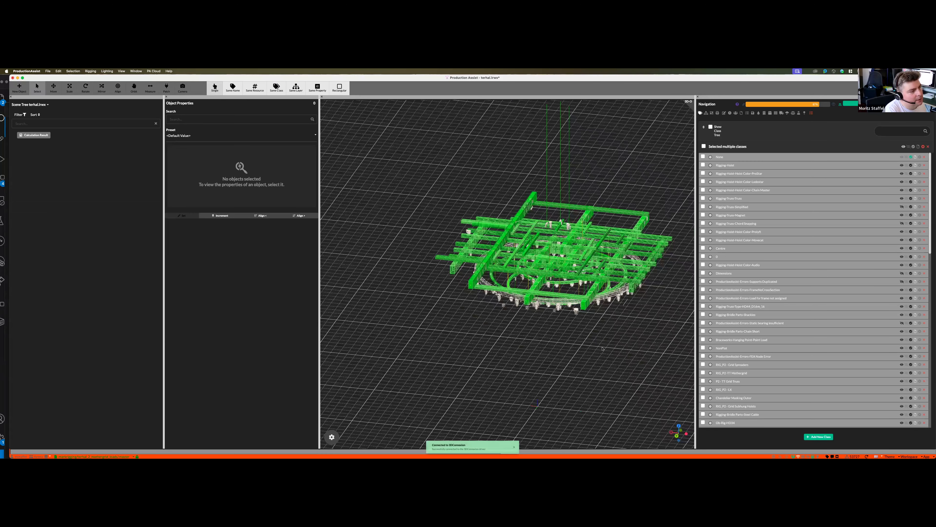
pyautogui.moveTo(645, 302); pyautogui.dragTo(623, 346, button='middle')
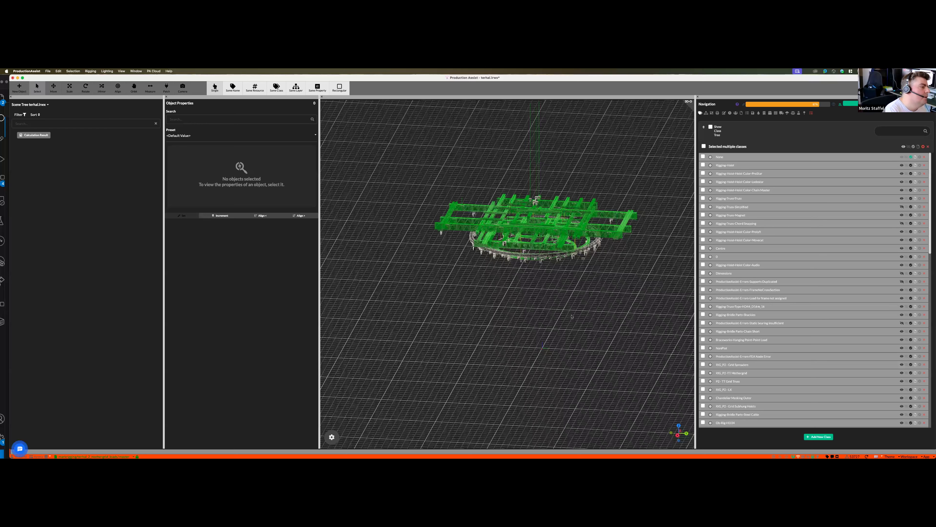
# - Switch the interface back to the light theme with the grey 3D viewport
pyautogui.moveTo(560, 409); pyautogui.dragTo(608, 439, button='middle')
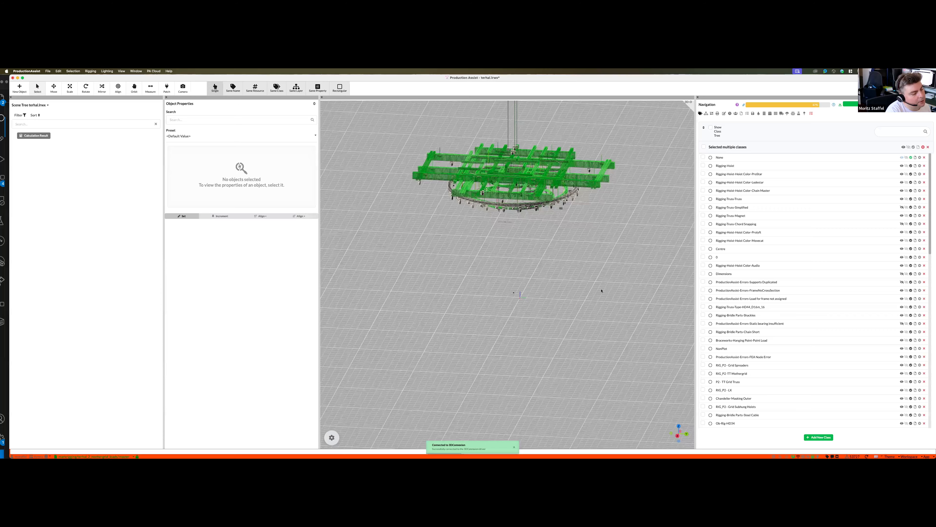
pyautogui.moveTo(609, 261); pyautogui.dragTo(610, 277, button='middle')
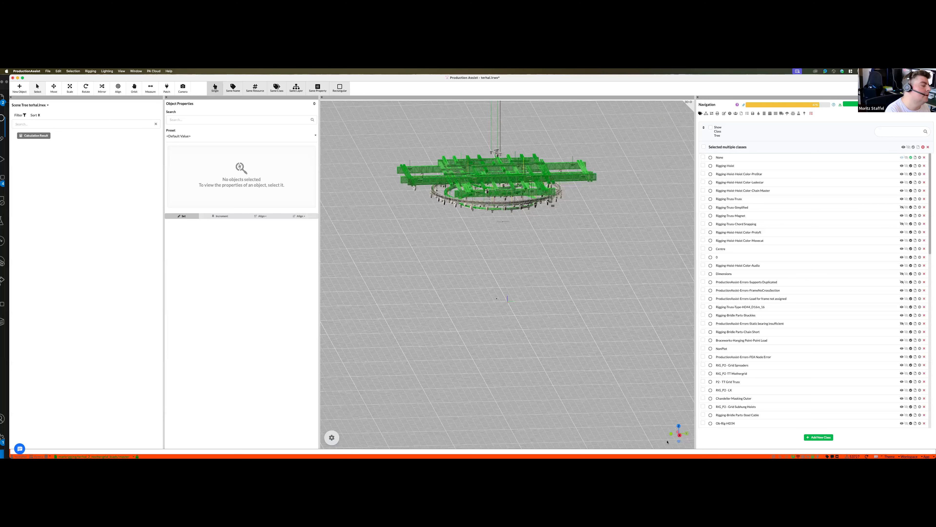
pyautogui.moveTo(537, 336); pyautogui.dragTo(534, 330, button='middle')
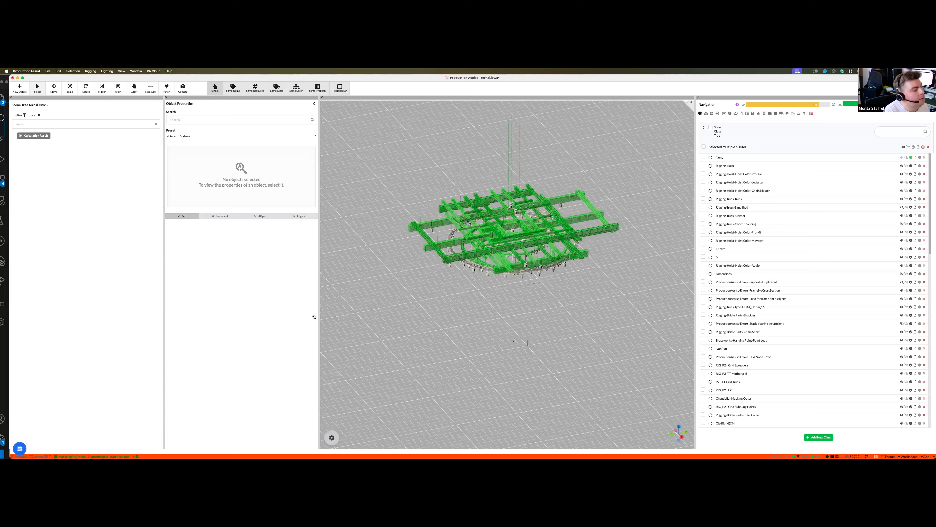
# - Hide the workload results and turn on Show Structure in the 3D view settings
pyautogui.click(332, 437)
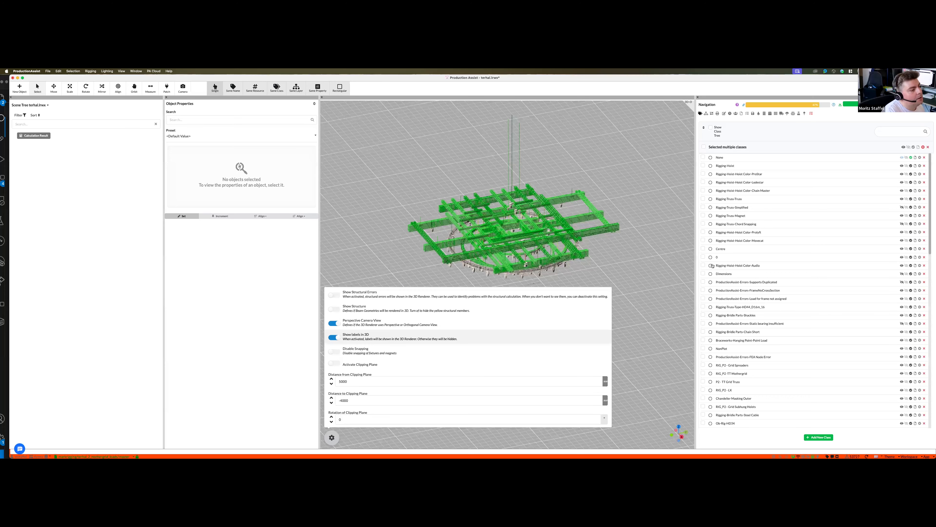
pyautogui.click(704, 257)
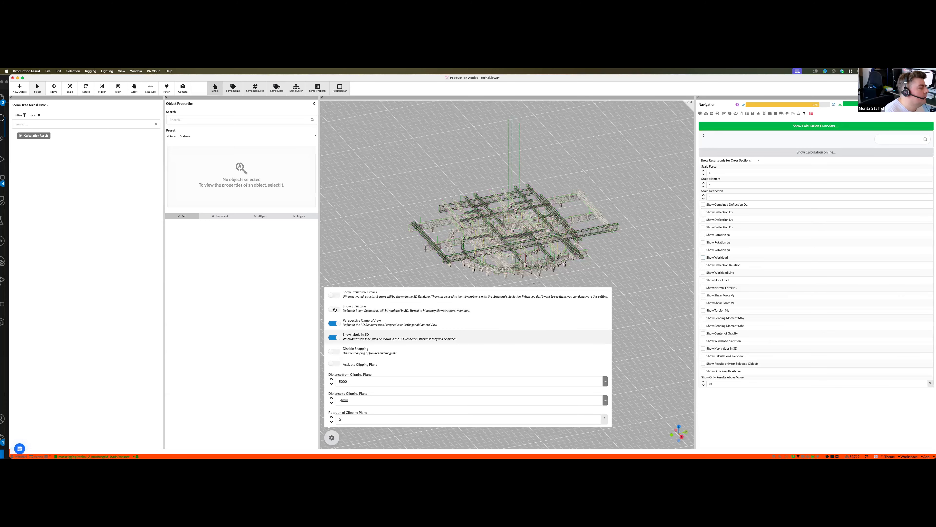
pyautogui.click(334, 309)
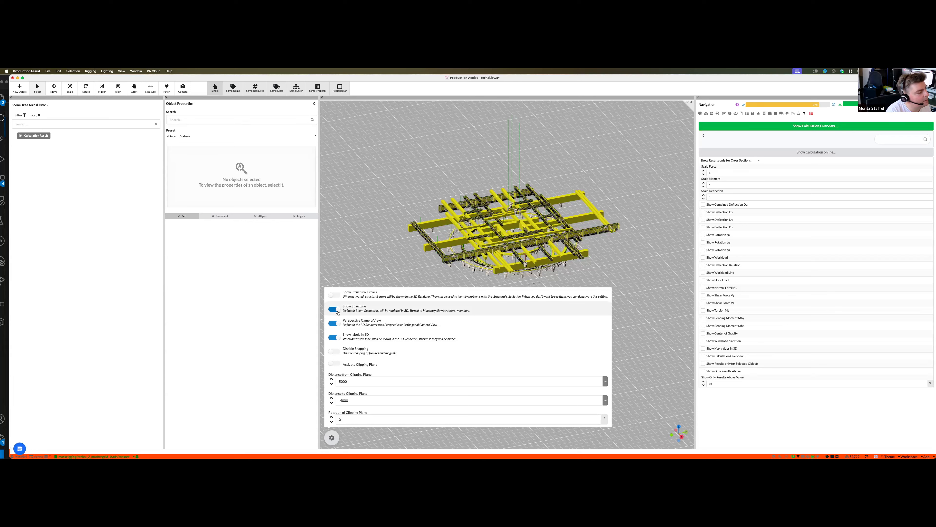
# - Toggle Show Structure several times and leave the yellow structural members hidden
pyautogui.click(337, 312)
pyautogui.click(337, 312)
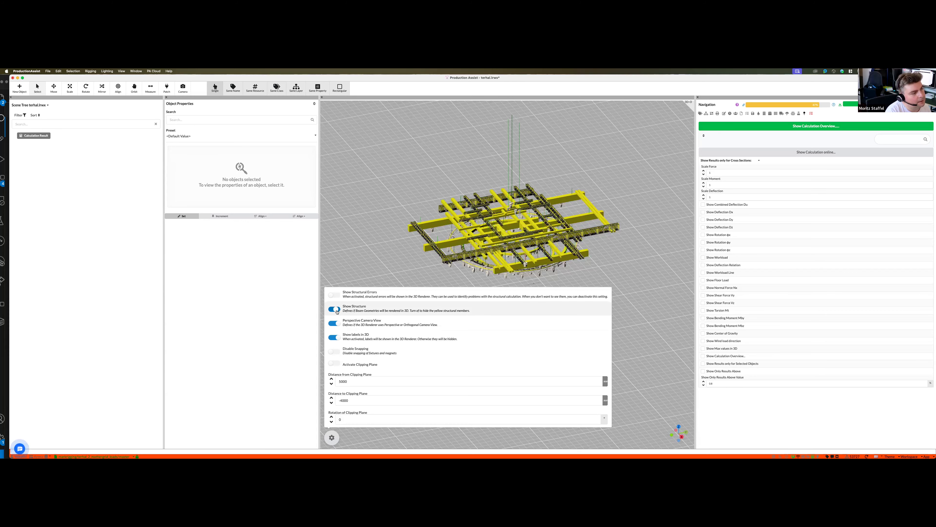
pyautogui.click(336, 312)
pyautogui.click(336, 312)
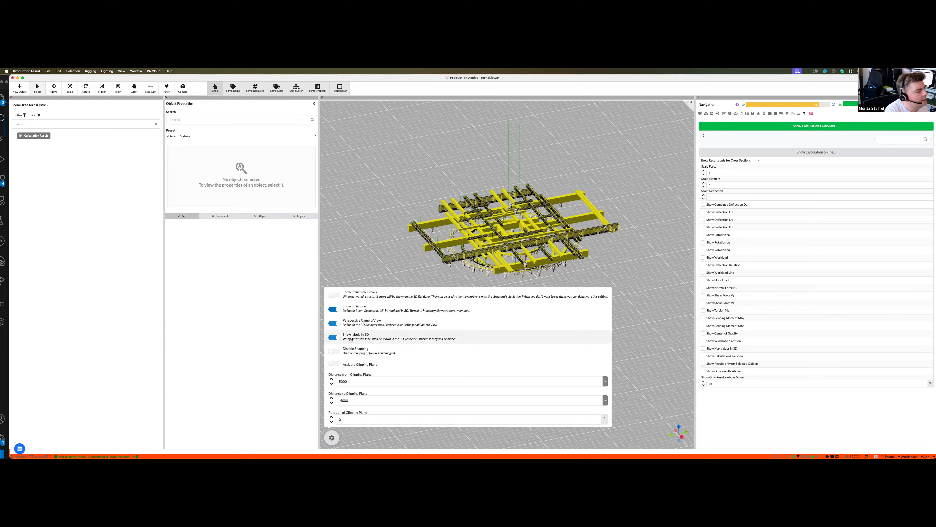
pyautogui.click(334, 309)
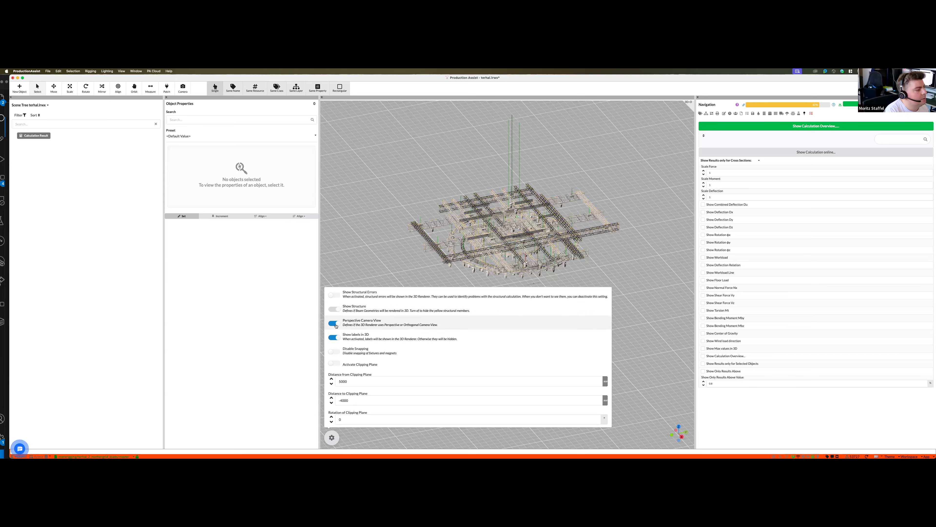
# - Compare the orthogonal and perspective camera views of the rig, restore Perspective Camera View and close the 3D view settings
pyautogui.click(337, 326)
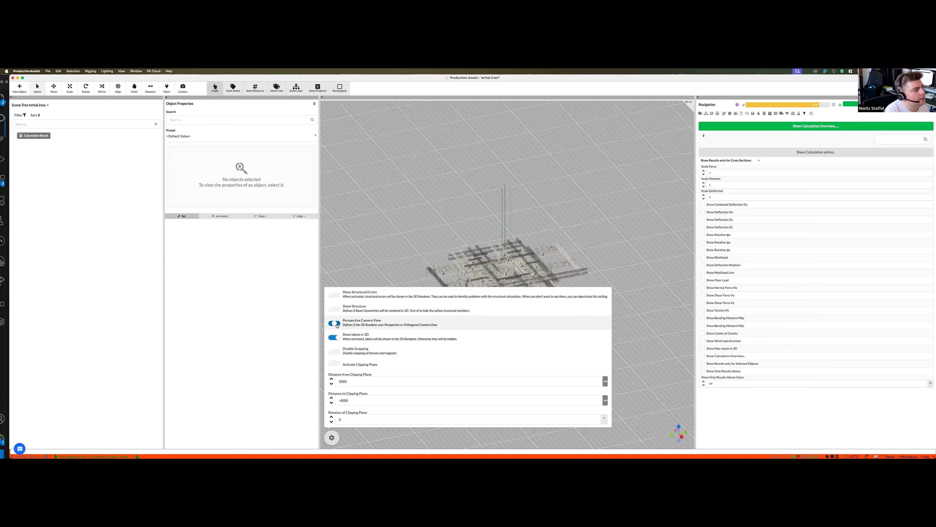
pyautogui.click(337, 326)
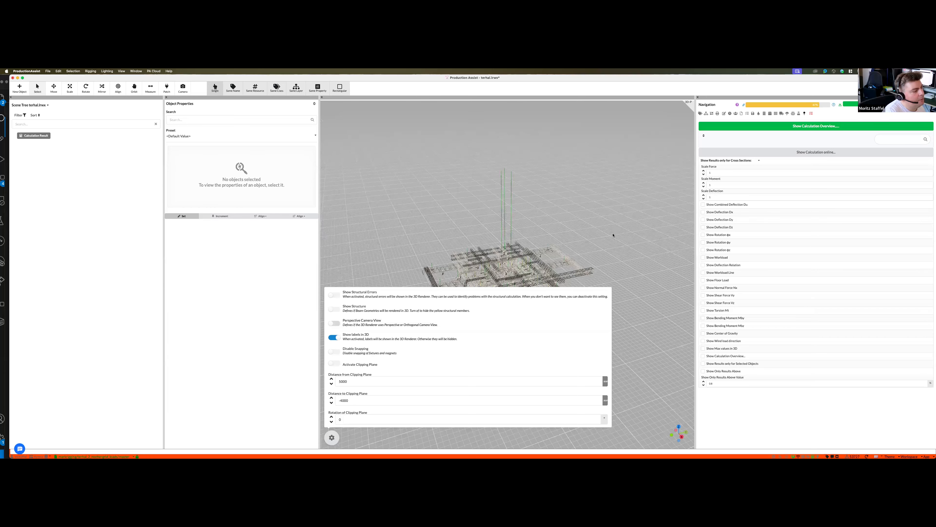
pyautogui.moveTo(616, 232); pyautogui.dragTo(598, 268, button='middle')
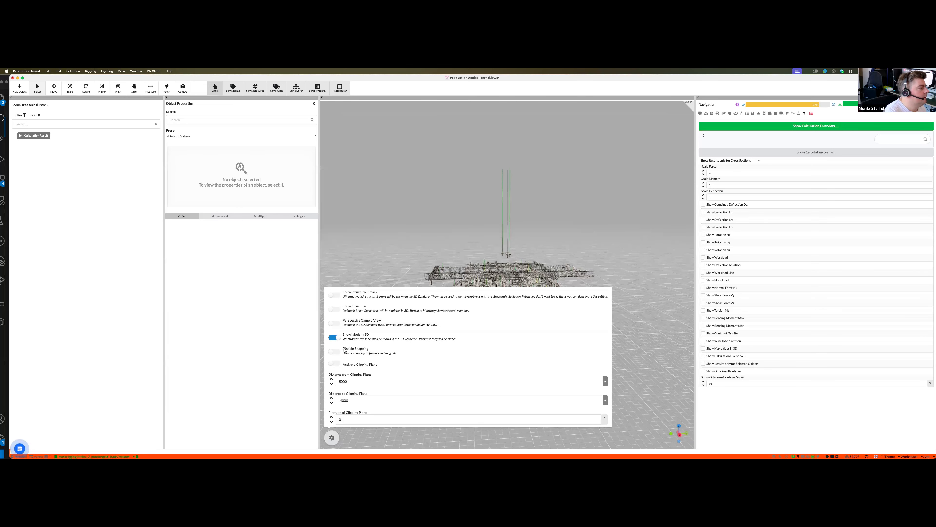
pyautogui.moveTo(345, 351); pyautogui.dragTo(333, 328, button='middle')
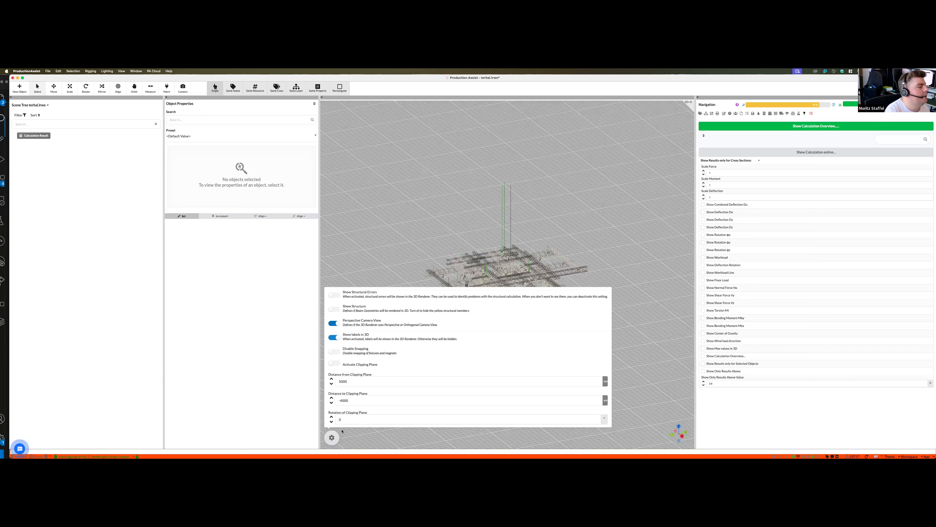
pyautogui.moveTo(341, 432); pyautogui.dragTo(343, 444, button='middle')
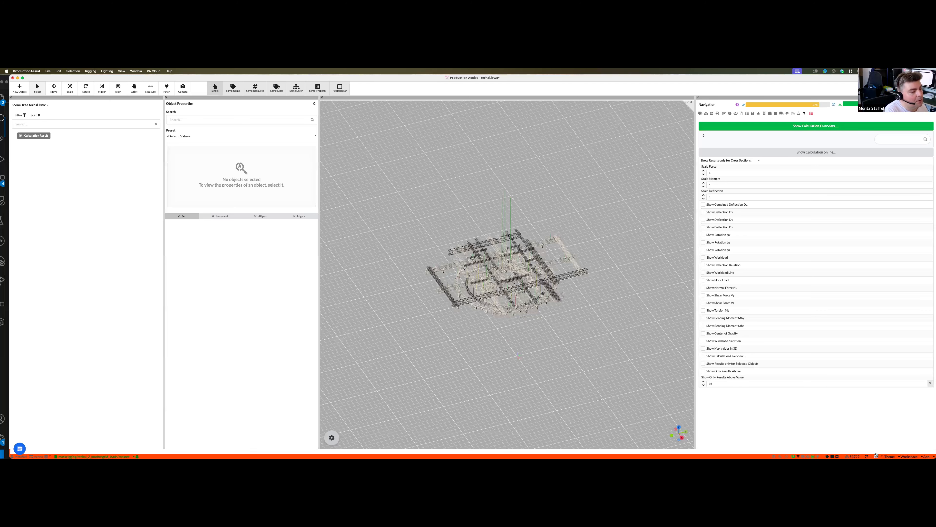
pyautogui.scroll(-2, 532, 270)
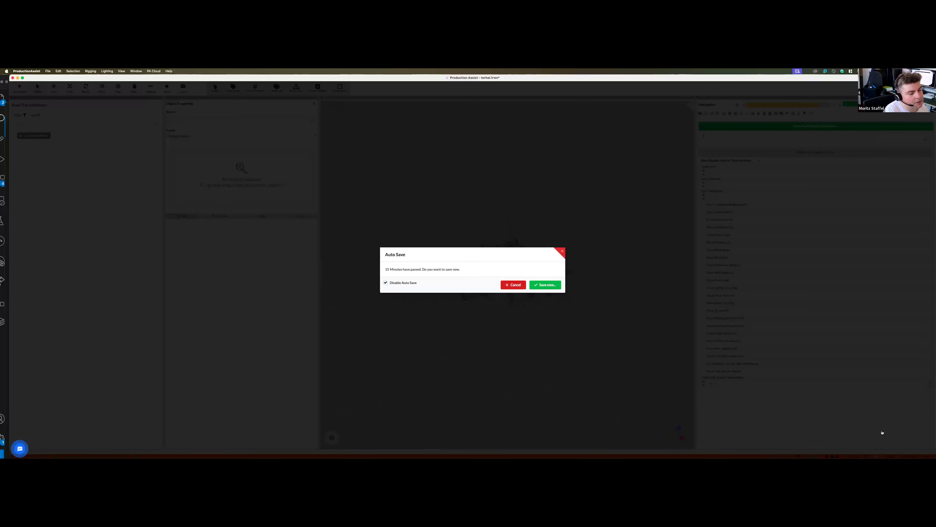
# - Dismiss the Auto Save prompt and show the class list in place of the calculation result options
pyautogui.click(884, 440)
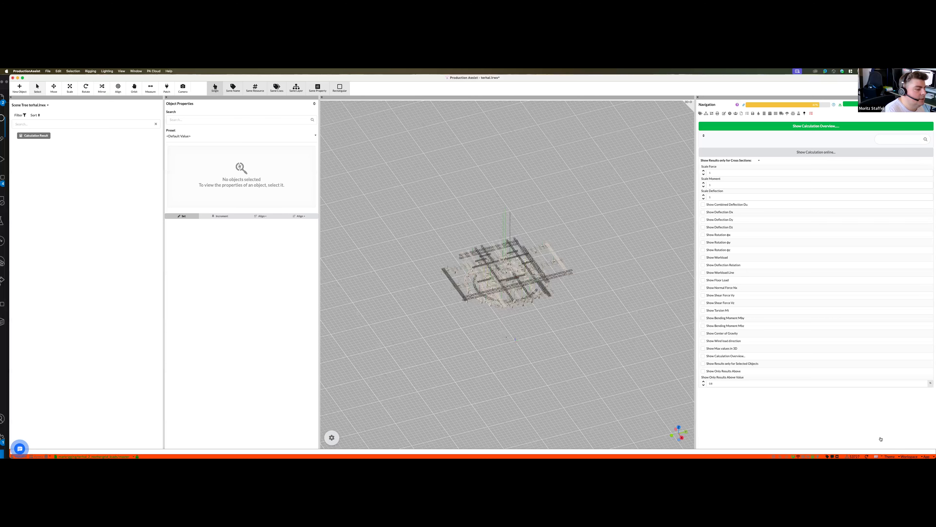
pyautogui.click(876, 456)
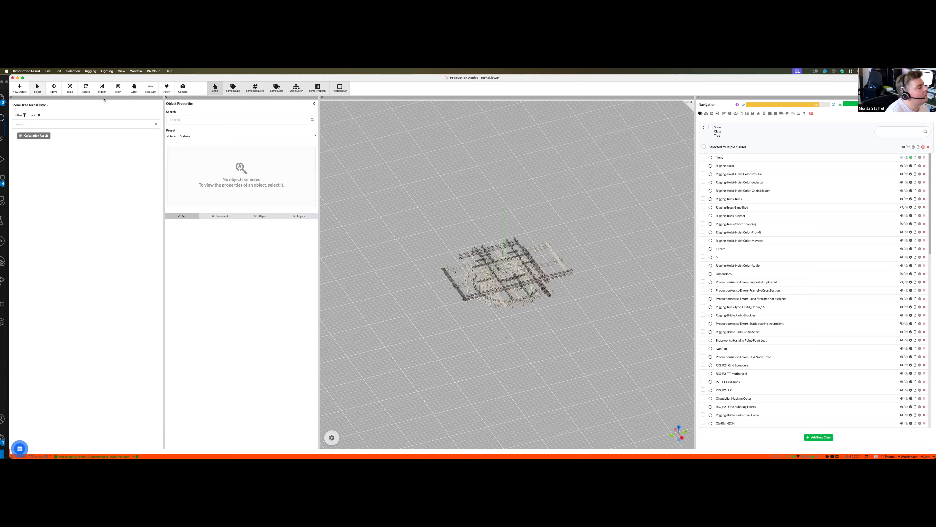
pyautogui.click(79, 71)
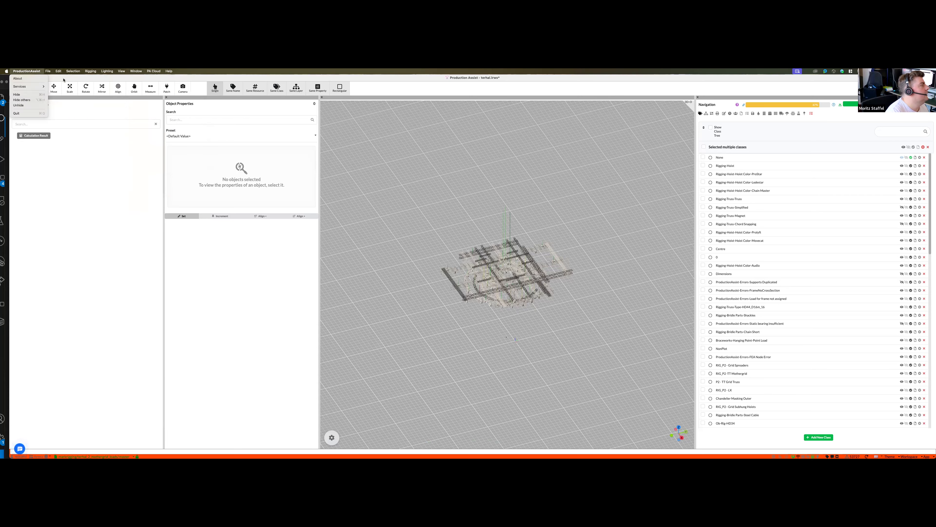
pyautogui.moveTo(59, 71)
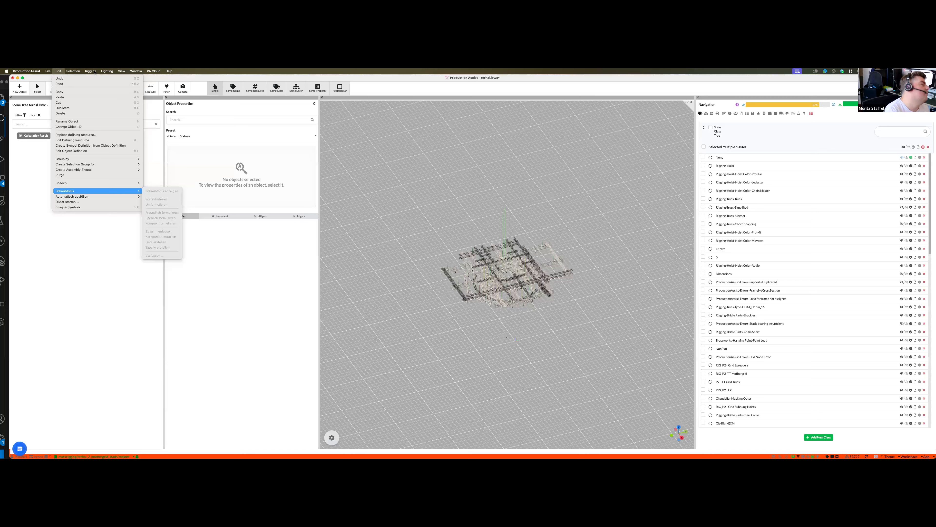
pyautogui.moveTo(93, 70)
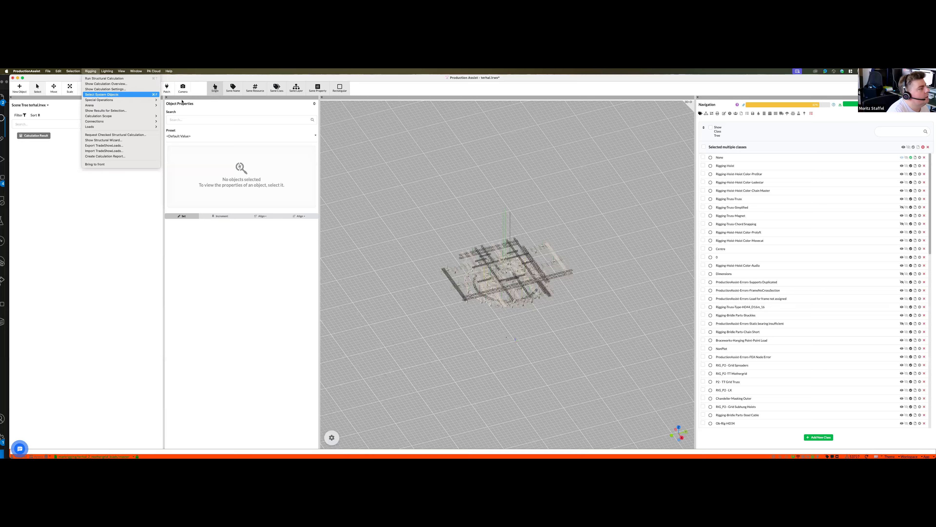
pyautogui.moveTo(121, 100)
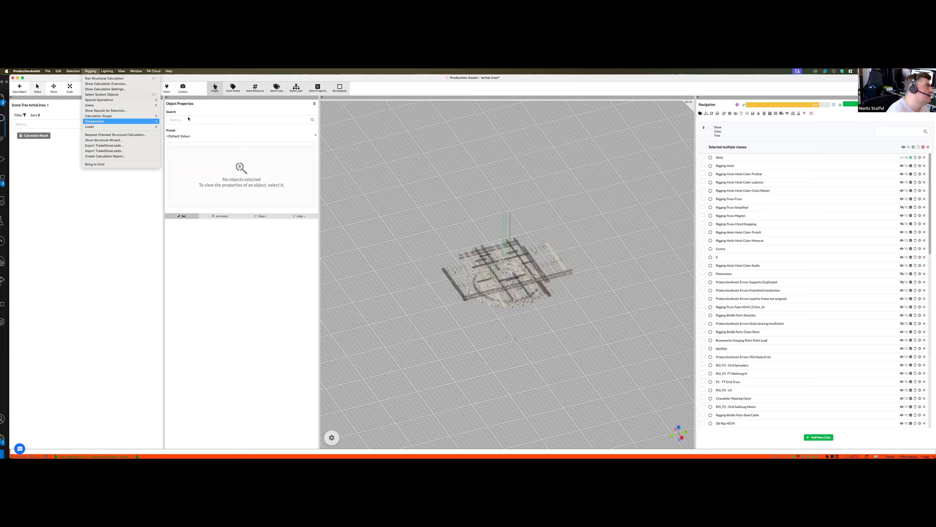
pyautogui.moveTo(154, 121)
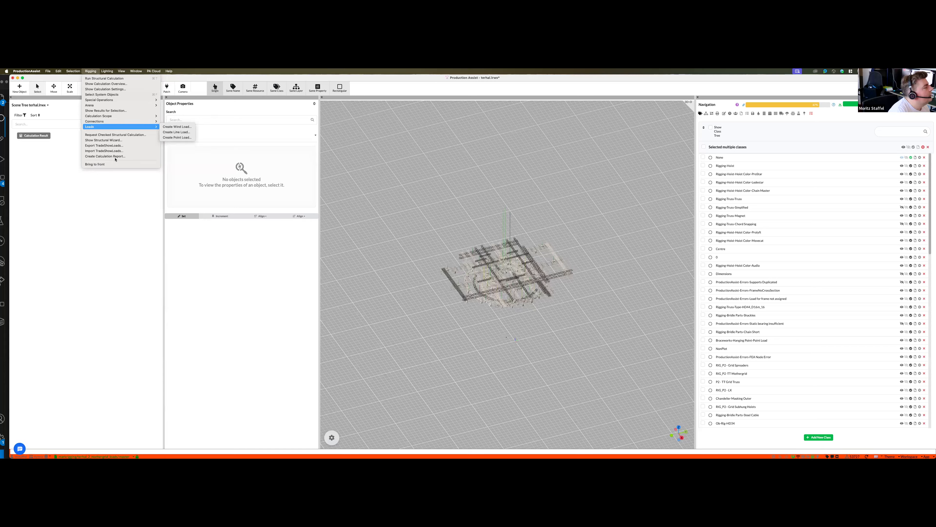
pyautogui.click(106, 71)
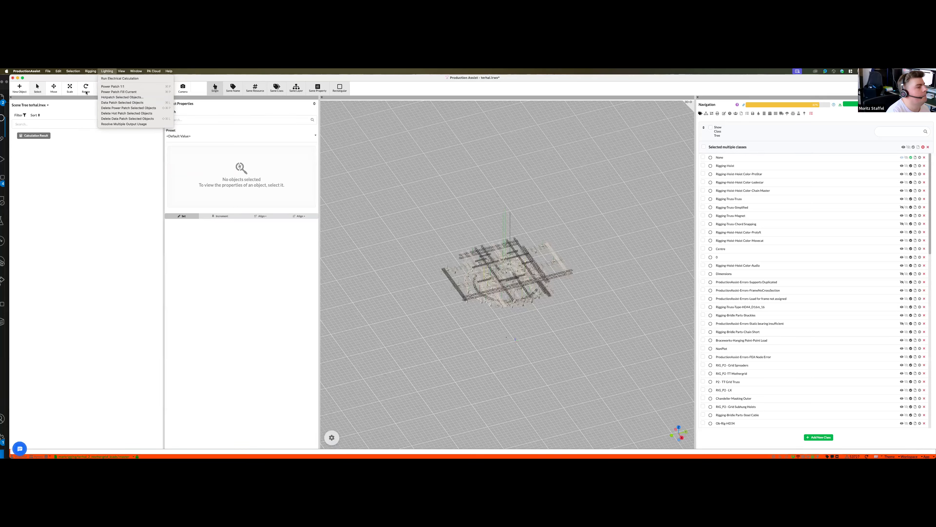
pyautogui.click(407, 368)
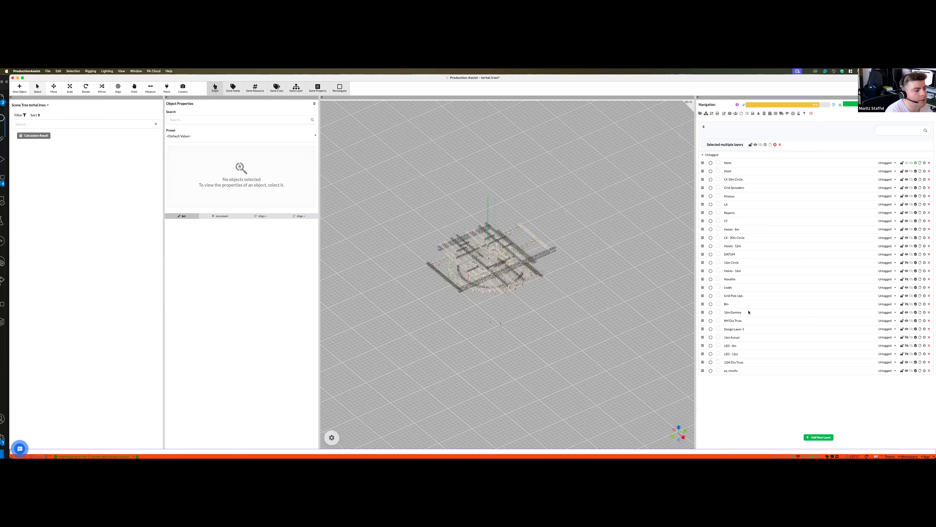
# - Group four layers, including TT, DATUM and Hoists - 16m, under the tag Report and pick cyan in the Reports layer's color picker
pyautogui.write('Report')
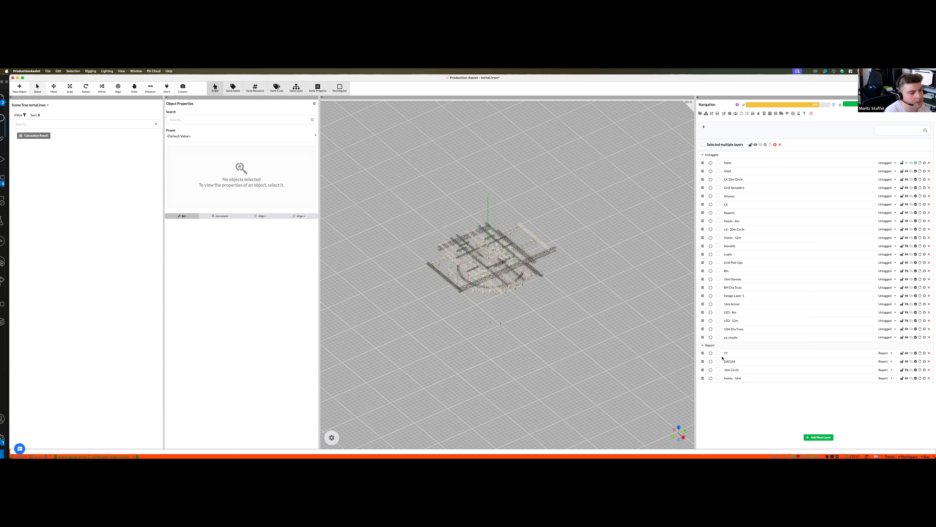
pyautogui.click(711, 213)
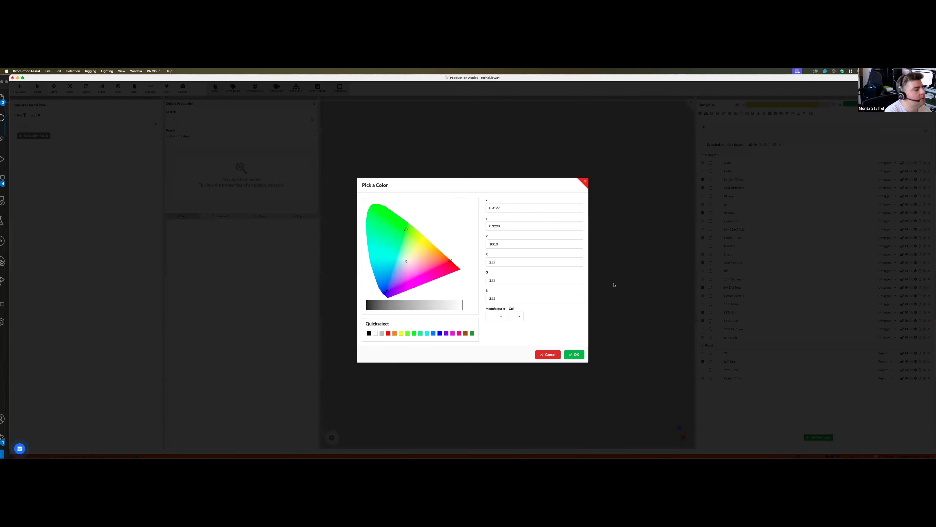
pyautogui.click(427, 333)
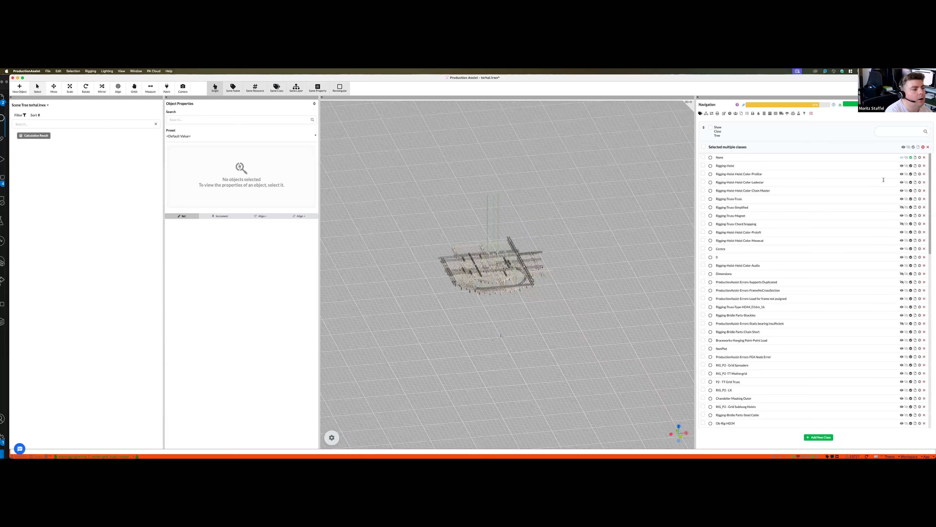
# - Select the Rigging-Hoist-Hoist Color-Chain Master class in the class list
pyautogui.click(762, 191)
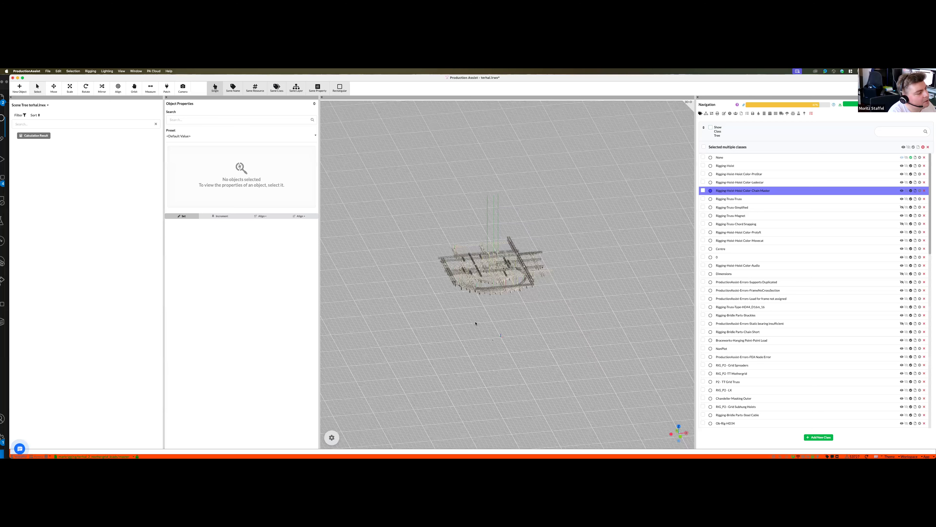
pyautogui.scroll(-2, 530, 314)
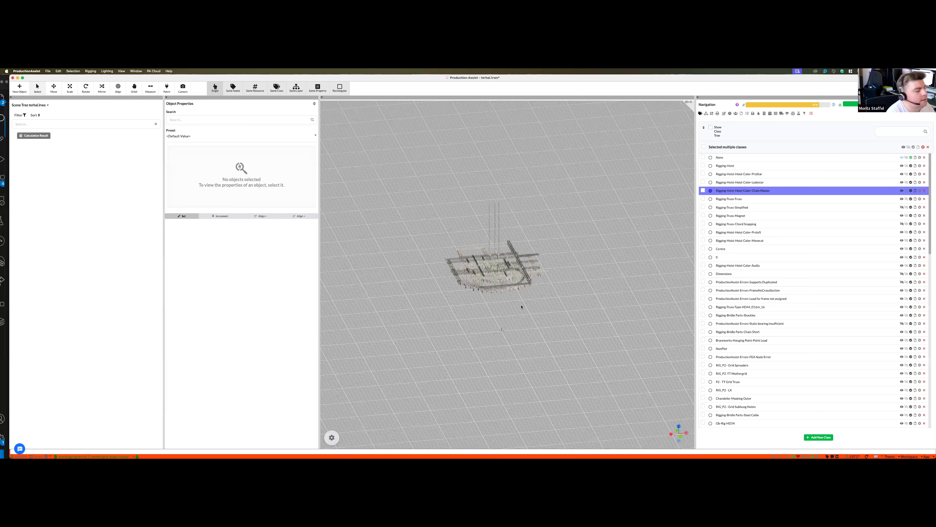
pyautogui.moveTo(522, 307); pyautogui.dragTo(521, 306, button='middle')
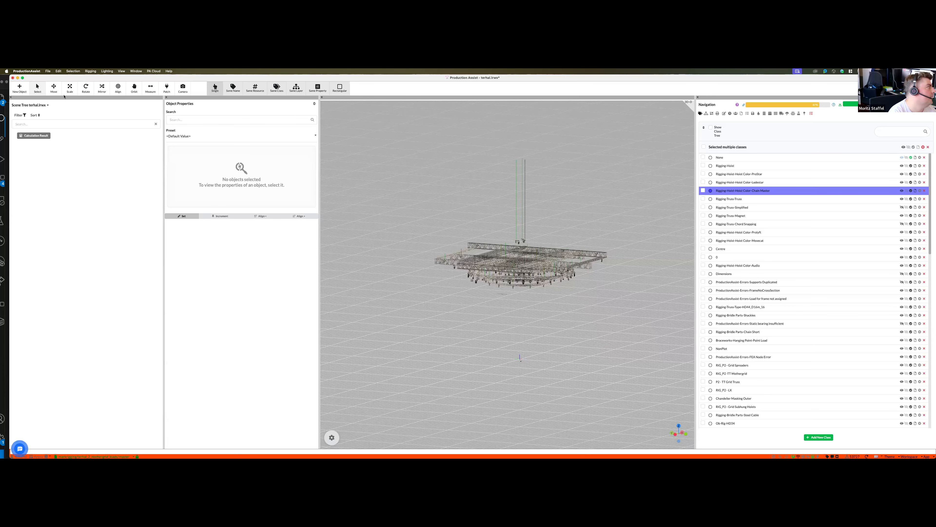
# - Open the advanced export of Create Paperwork PDF and clear all existing template text
pyautogui.click(49, 71)
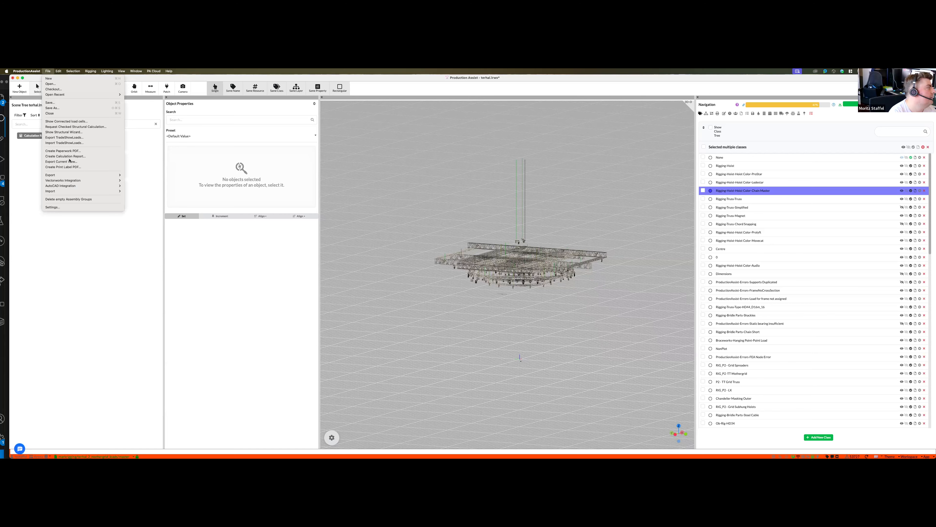
pyautogui.click(130, 166)
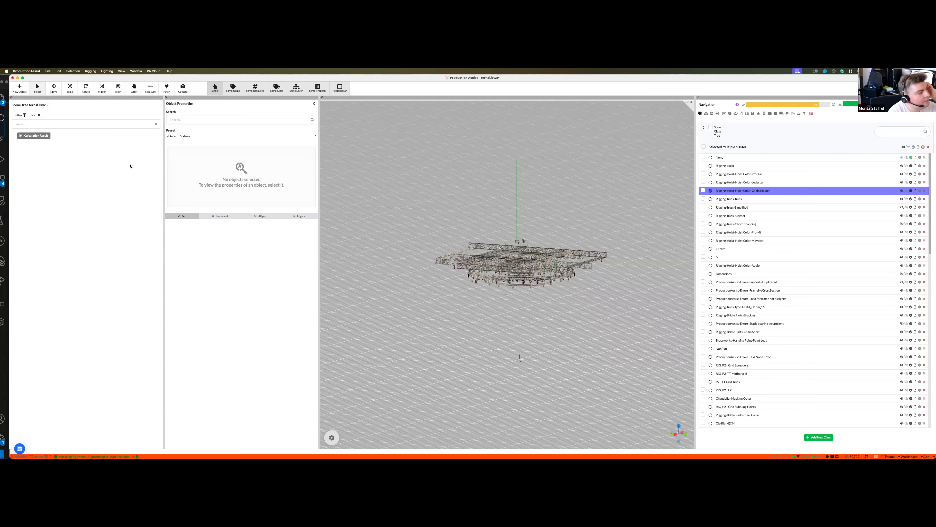
pyautogui.click(89, 187)
pyautogui.press('super+a')
pyautogui.press('BackSpace')
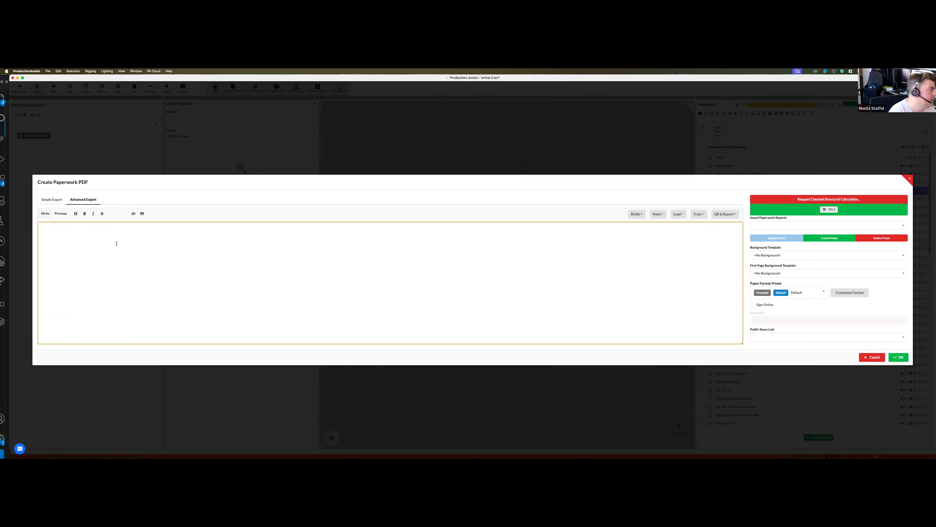
# - Insert the Load Overview for Venue placeholder into the paperwork template and generate the PDF
pyautogui.click(679, 214)
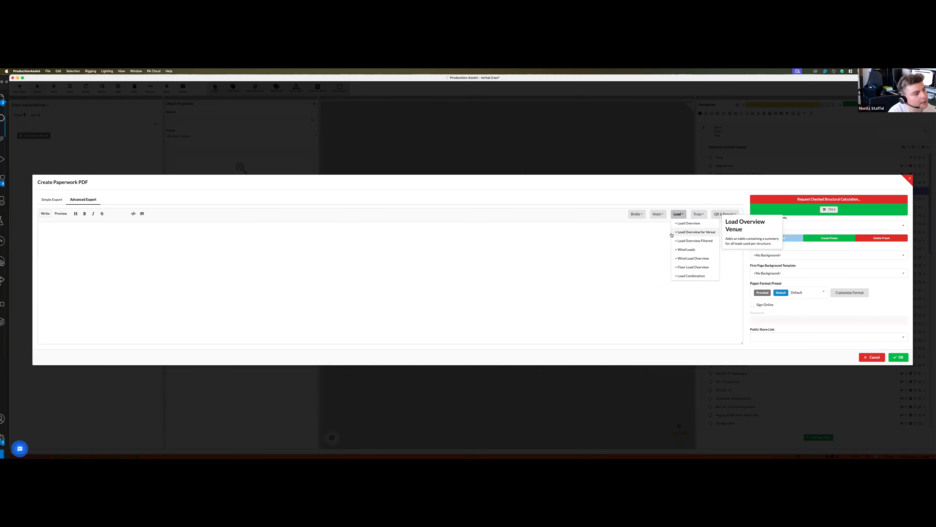
pyautogui.click(706, 232)
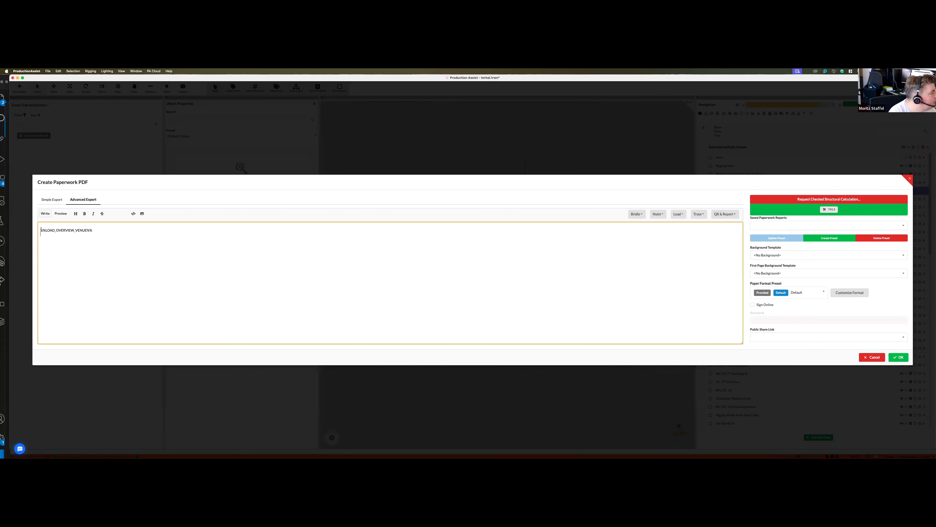
pyautogui.moveTo(41, 230); pyautogui.dragTo(107, 232)
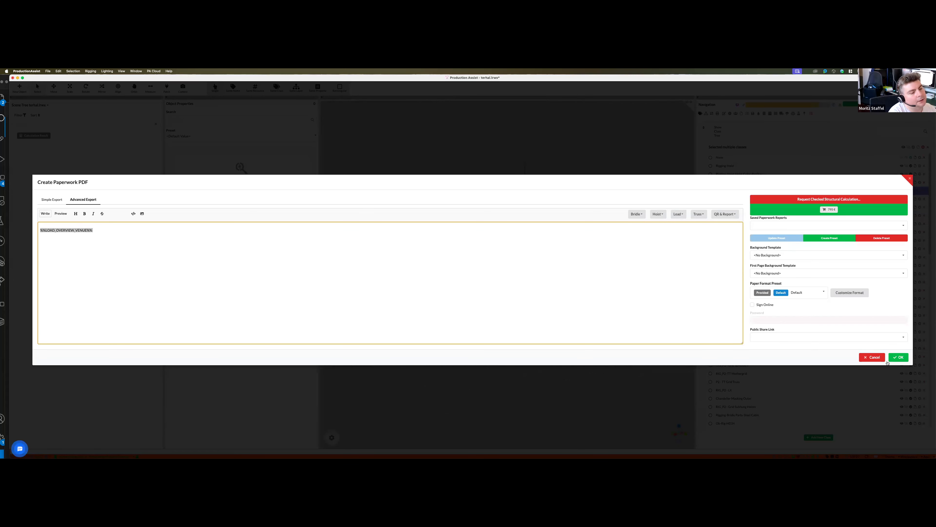
pyautogui.click(898, 359)
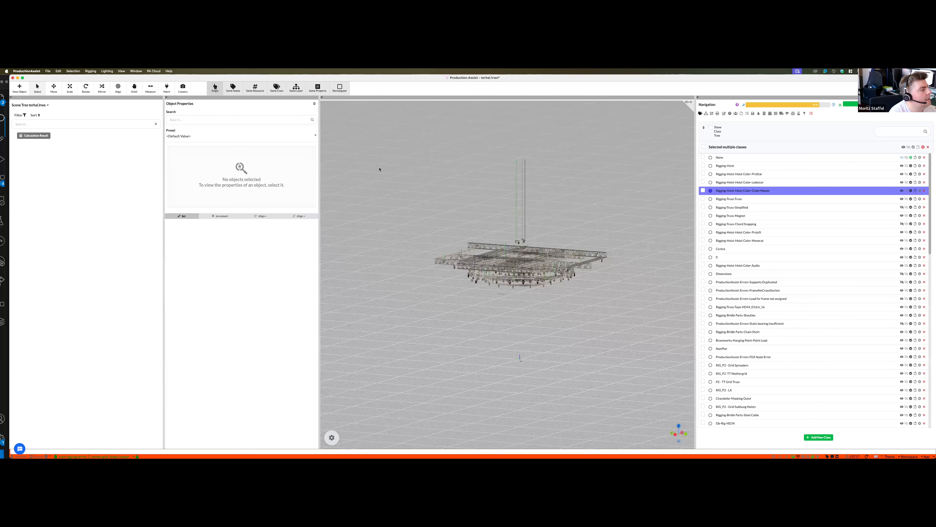
pyautogui.click(591, 319)
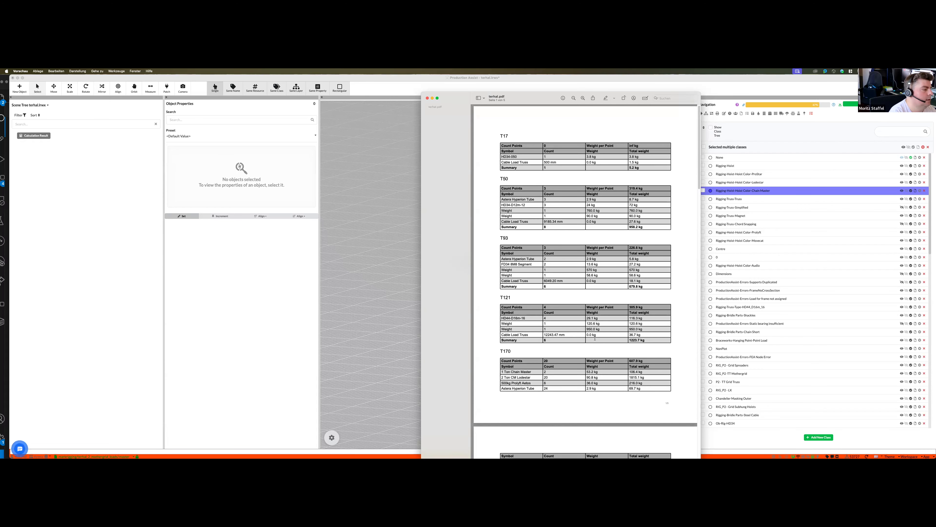
# - Examine the per-truss load tables in the generated PDF, covering symbols, counts, weights and summaries from T170 to T185
pyautogui.scroll(-10, 595, 339)
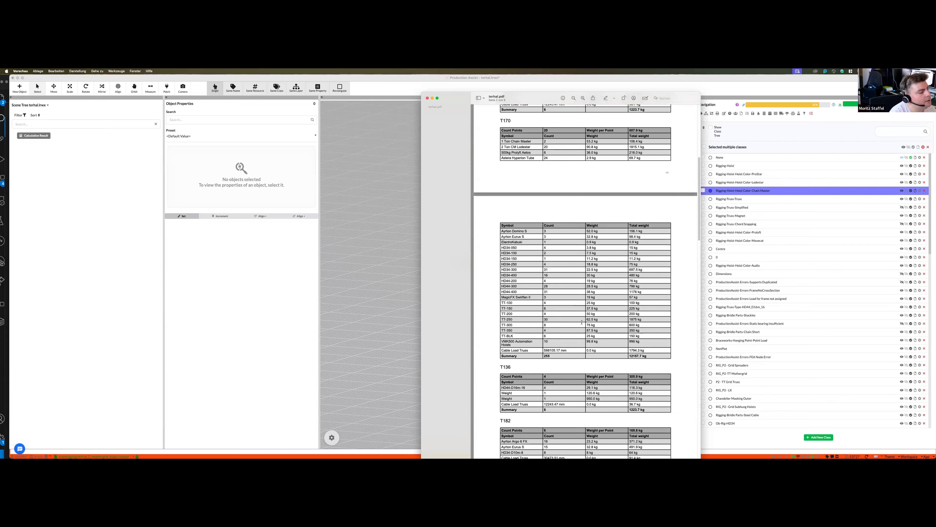
pyautogui.scroll(-5, 568, 255)
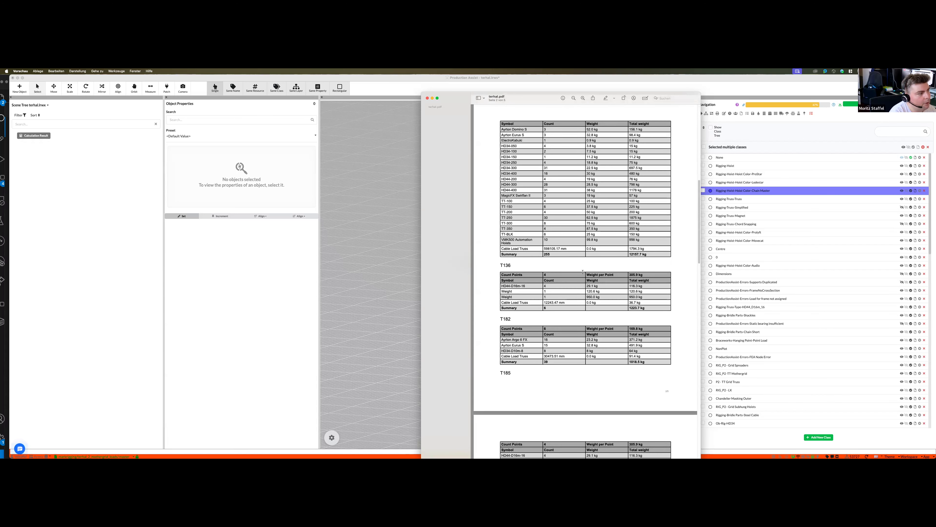
pyautogui.scroll(5, 575, 269)
pyautogui.scroll(-1, 590, 319)
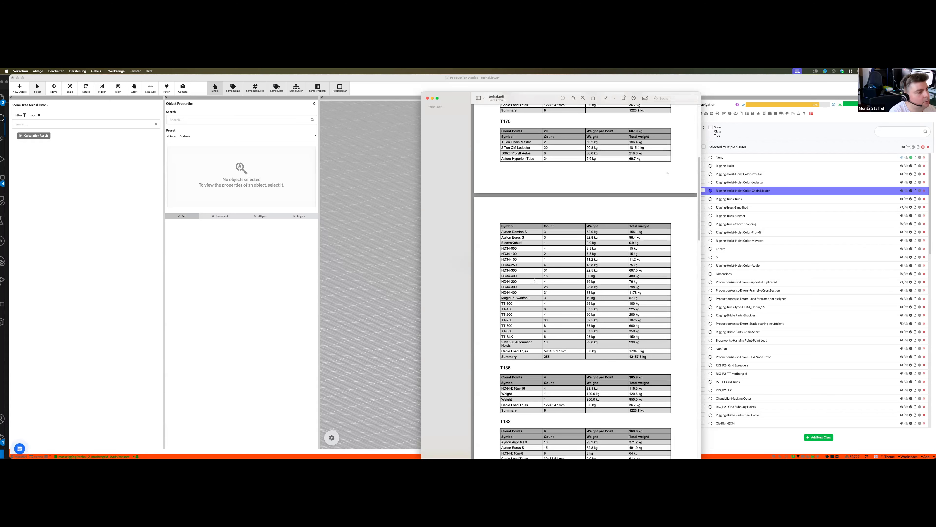
pyautogui.scroll(-6, 535, 280)
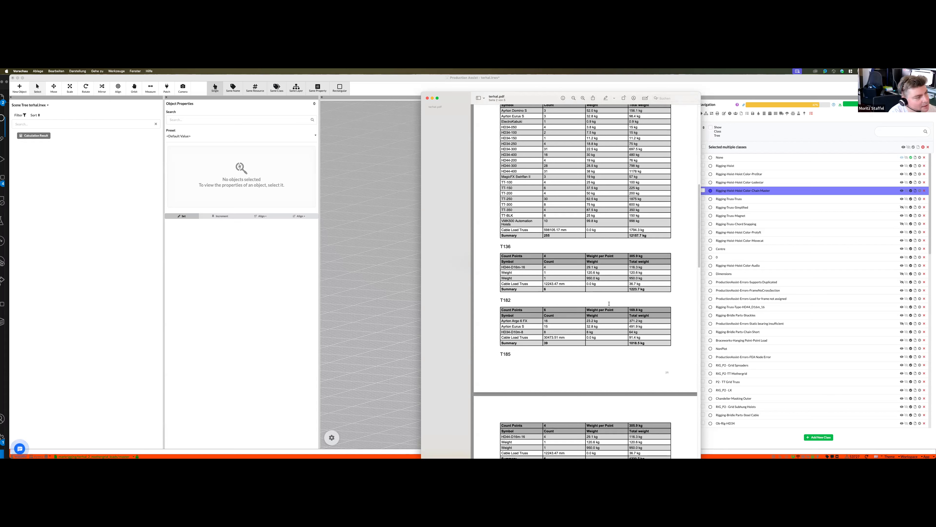
pyautogui.scroll(2, 603, 123)
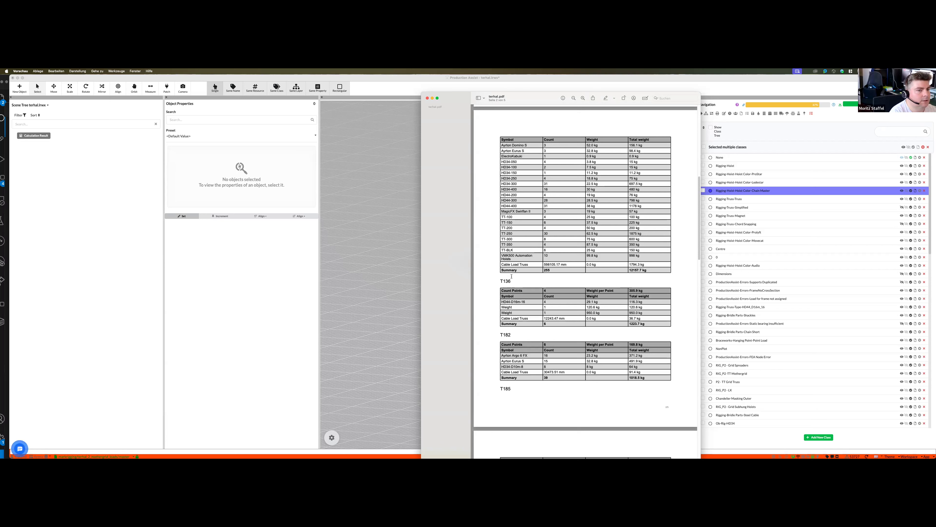
# - Switch back to ProductionAssist and inspect the suspended rig up close from above, from the side and at oblique angles
pyautogui.press('super+Tab')
pyautogui.moveTo(533, 349); pyautogui.dragTo(596, 356, button='right')
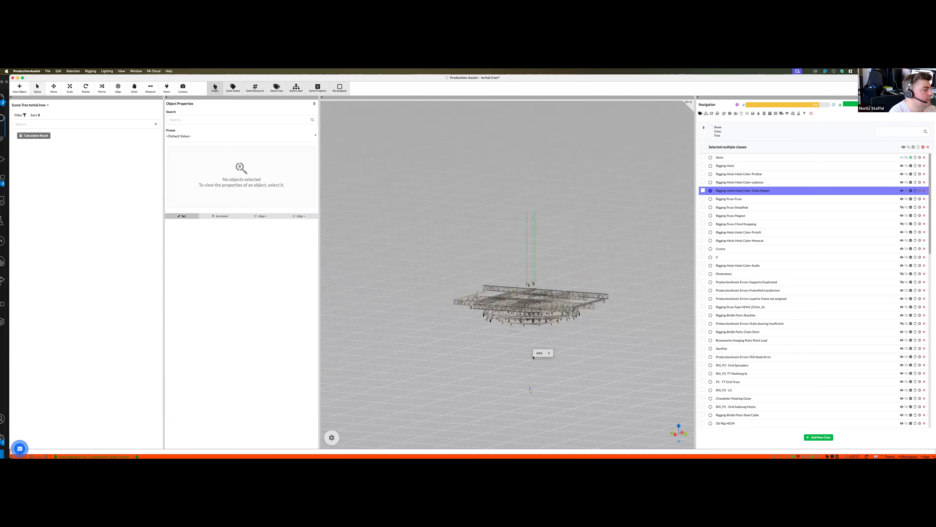
pyautogui.scroll(5, 540, 259)
pyautogui.scroll(3, 542, 270)
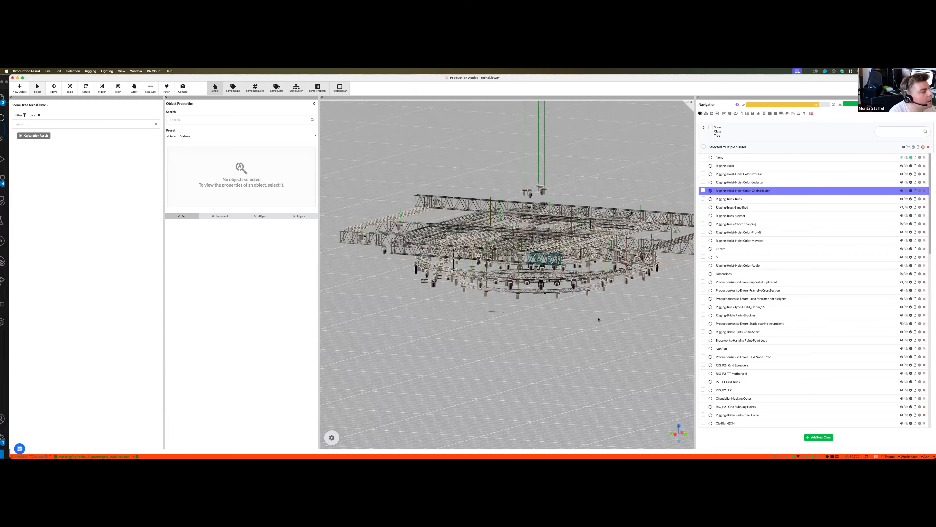
pyautogui.moveTo(564, 251); pyautogui.dragTo(561, 257, button='right')
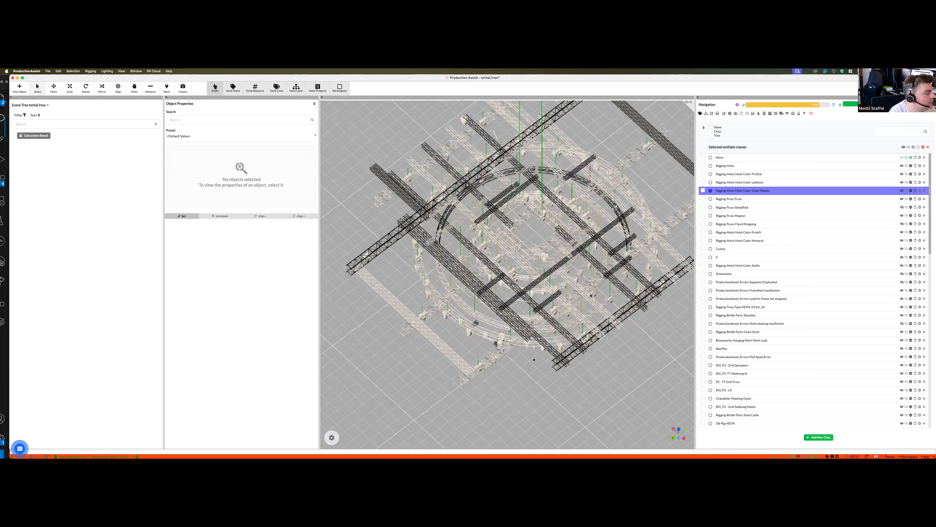
pyautogui.moveTo(683, 275); pyautogui.dragTo(630, 290, button='right')
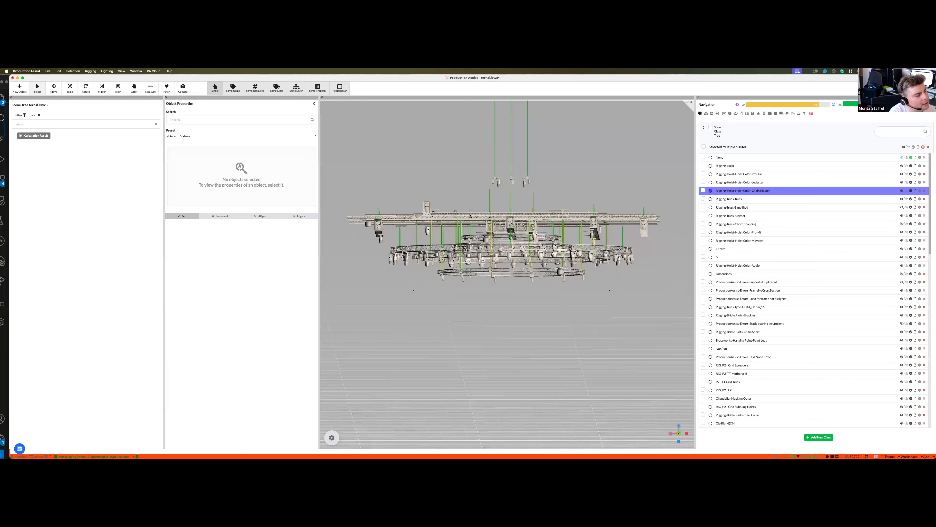
pyautogui.moveTo(471, 216); pyautogui.dragTo(573, 343, button='right')
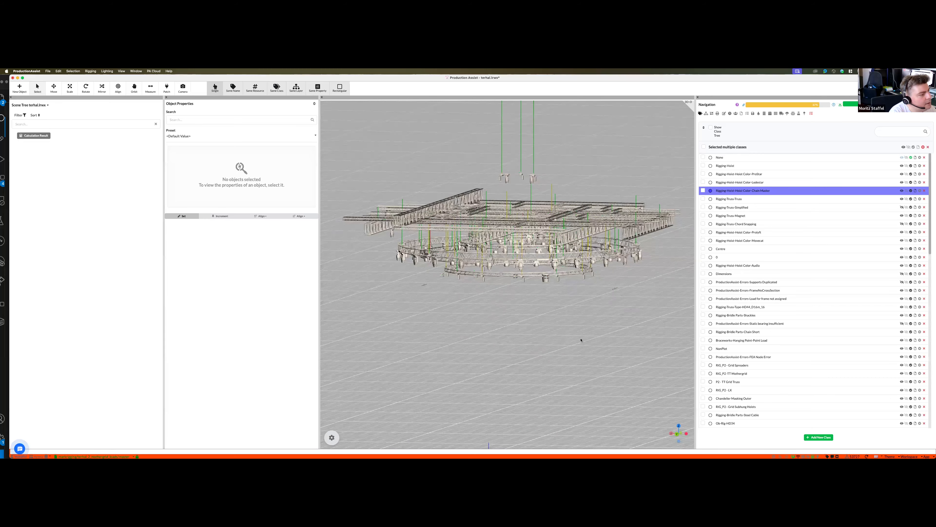
pyautogui.press('8')
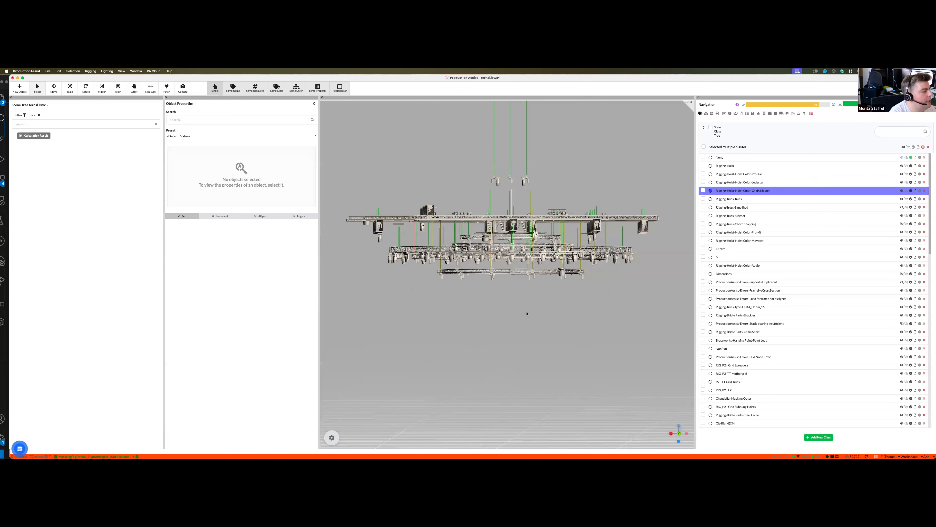
pyautogui.moveTo(540, 310); pyautogui.dragTo(534, 323, button='right')
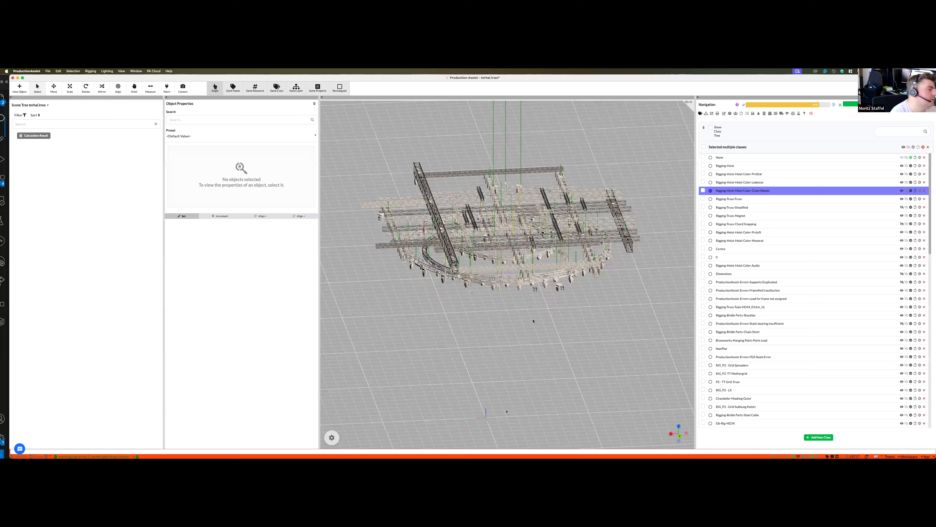
# - Show the VR headset connection information with its QR code and local address, and close it
pyautogui.click(121, 70)
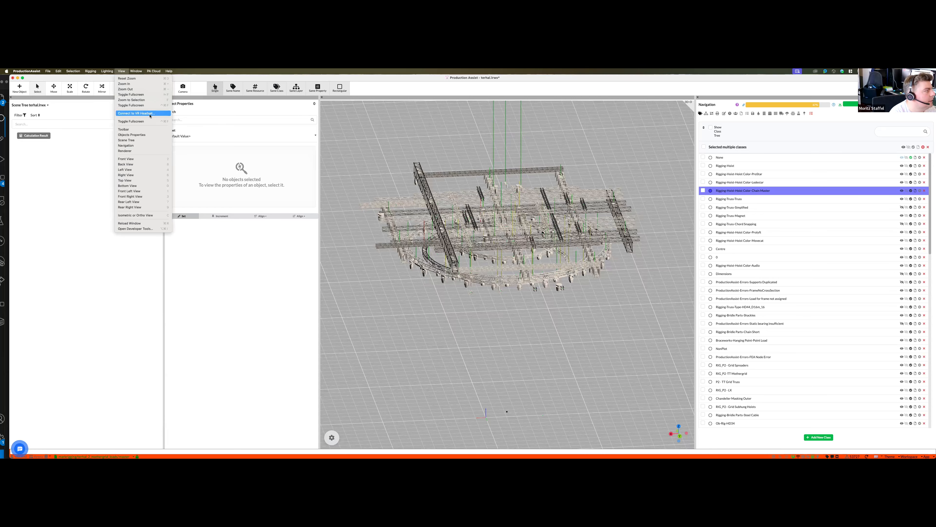
pyautogui.click(140, 113)
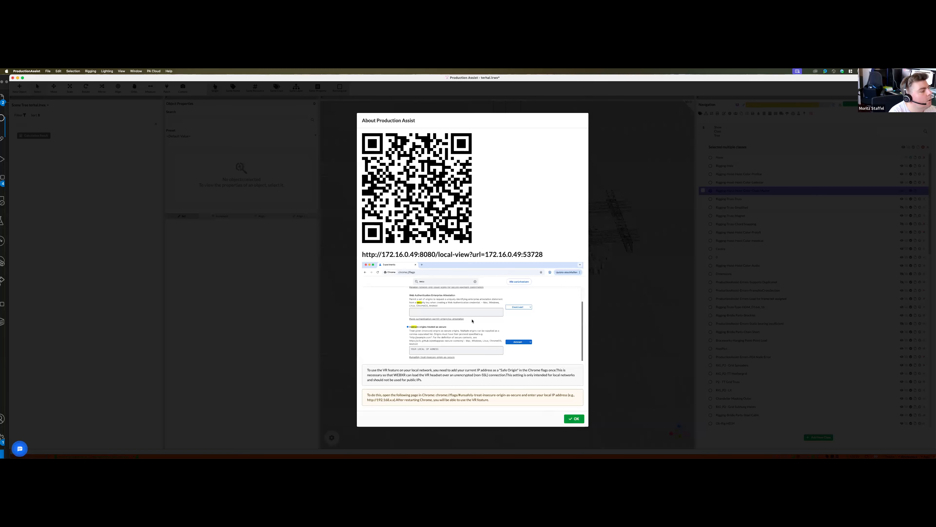
pyautogui.press('Escape')
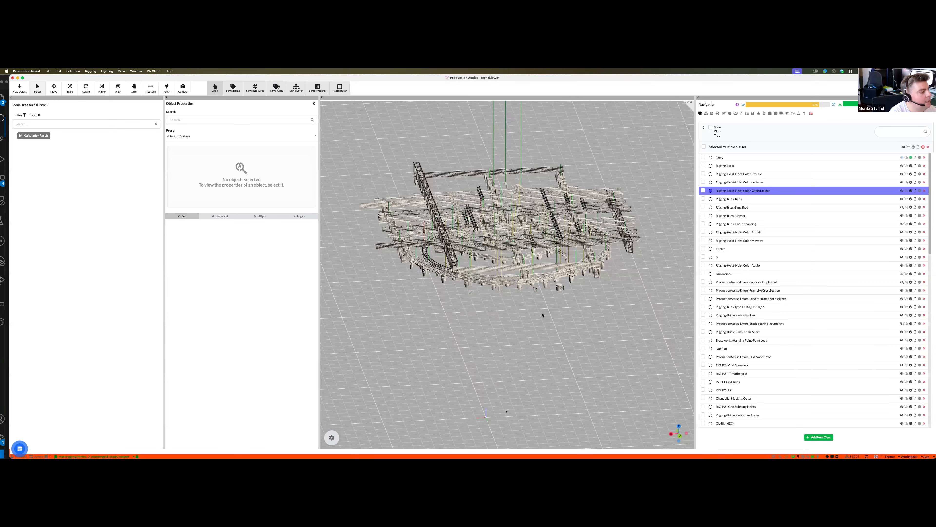
pyautogui.moveTo(542, 315); pyautogui.dragTo(542, 315, button='middle')
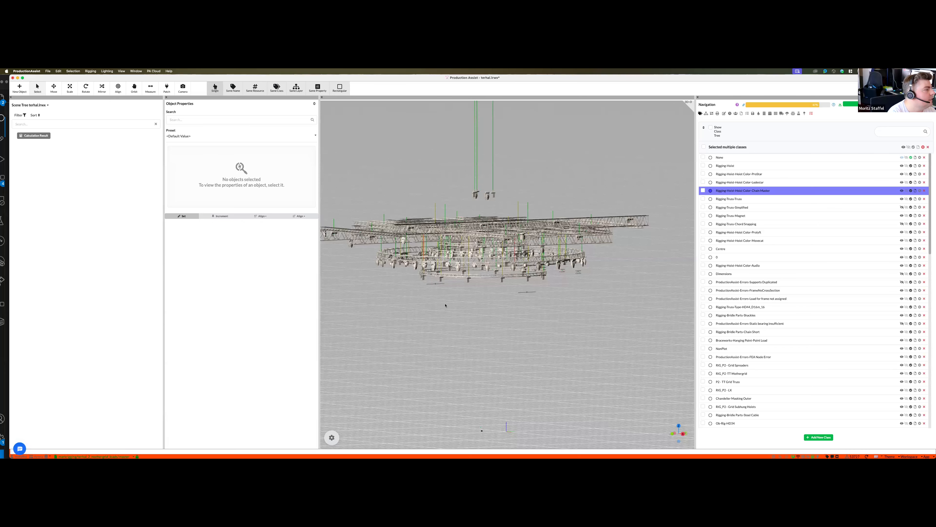
pyautogui.scroll(-1, 445, 305)
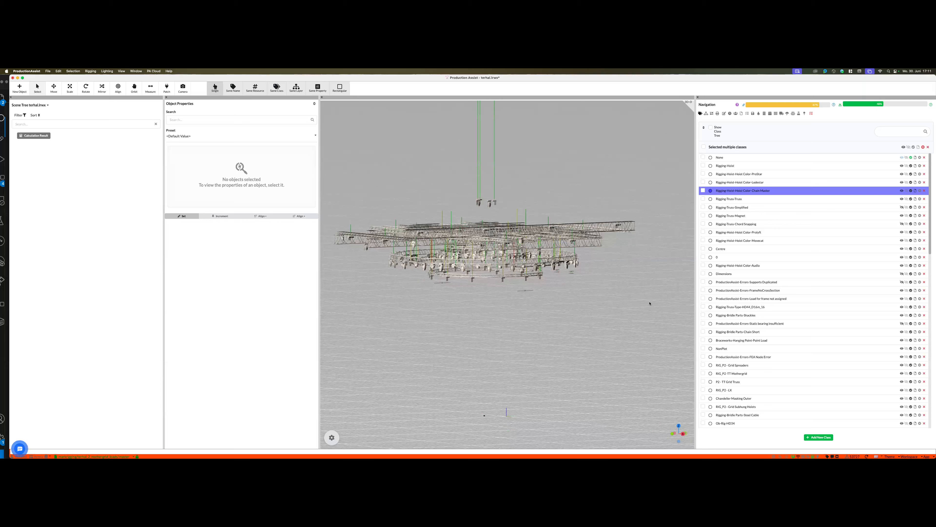
pyautogui.moveTo(649, 303); pyautogui.dragTo(649, 325, button='middle')
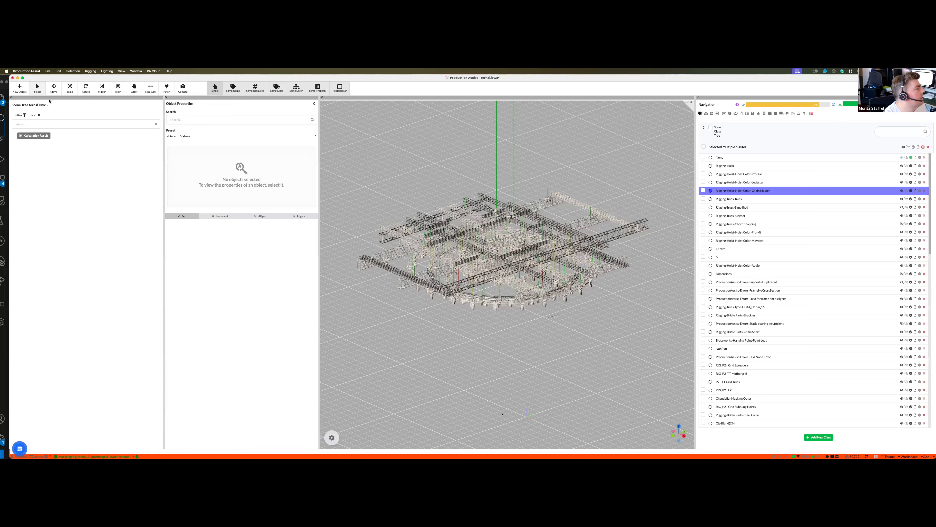
# - Open the Calculation Overview, review its errors and notifications, and collapse that section
pyautogui.click(33, 135)
pyautogui.click(121, 70)
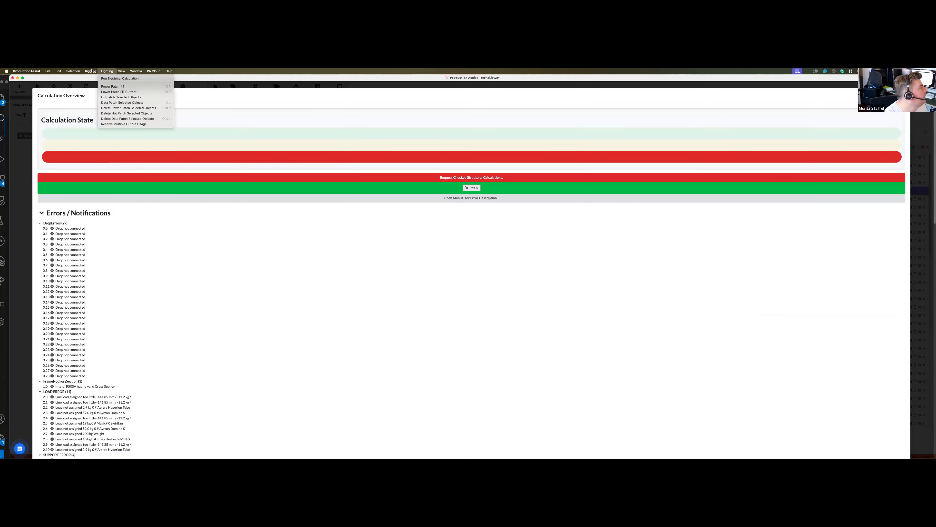
pyautogui.moveTo(90, 70)
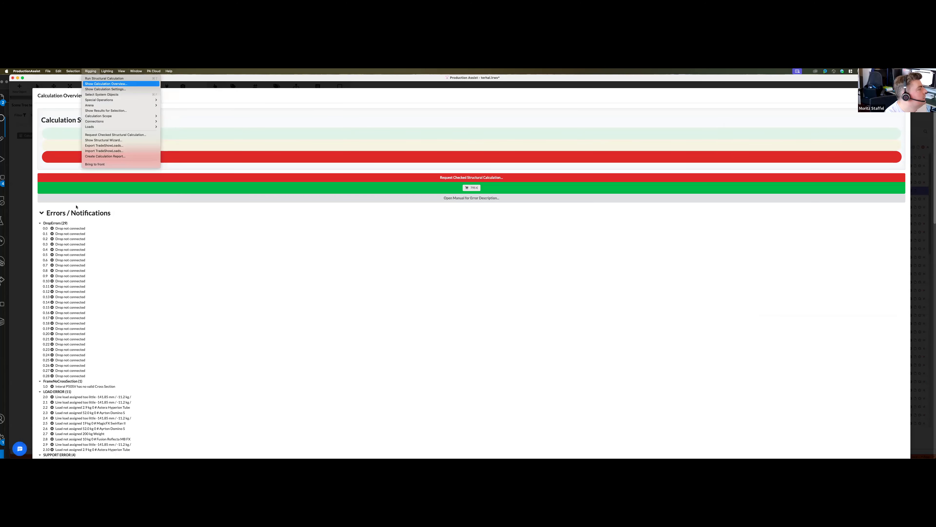
pyautogui.click(104, 289)
pyautogui.scroll(-10, 138, 295)
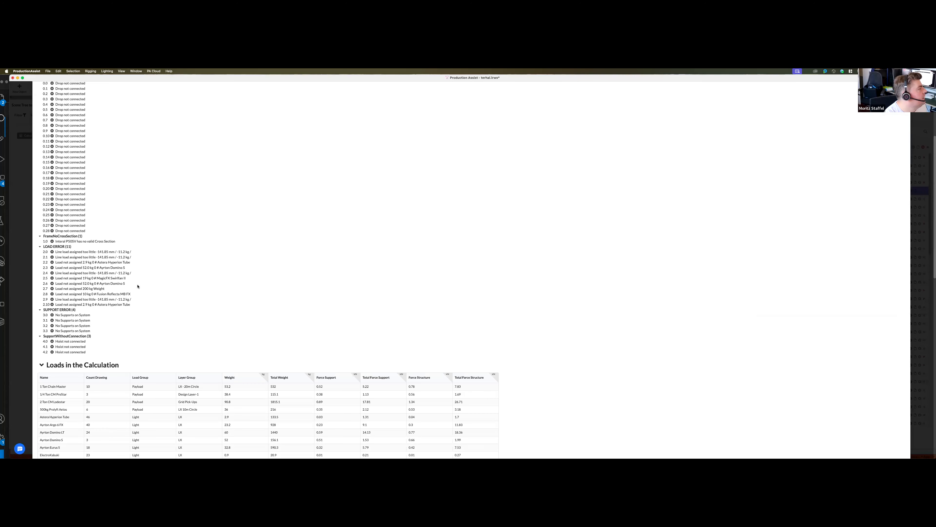
pyautogui.scroll(8, 40, 214)
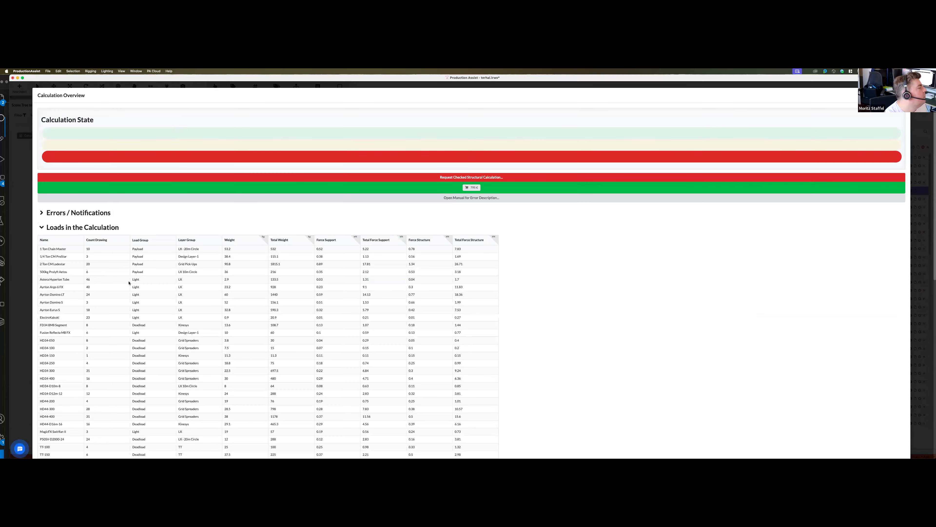
# - Examine the Loads in the Calculation table, covering weights, support and structure forces and totals, through to the utilization sections, and close the overview
pyautogui.scroll(-5, 95, 298)
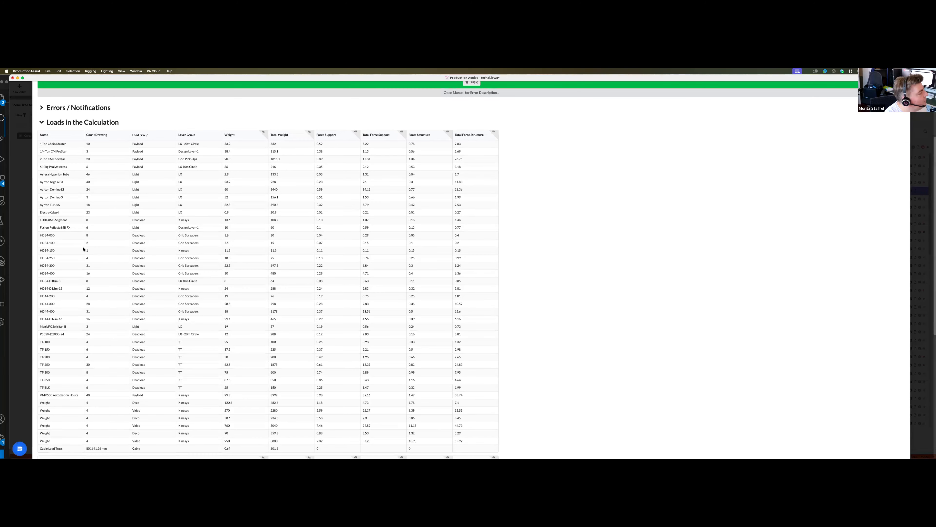
pyautogui.scroll(-2, 212, 244)
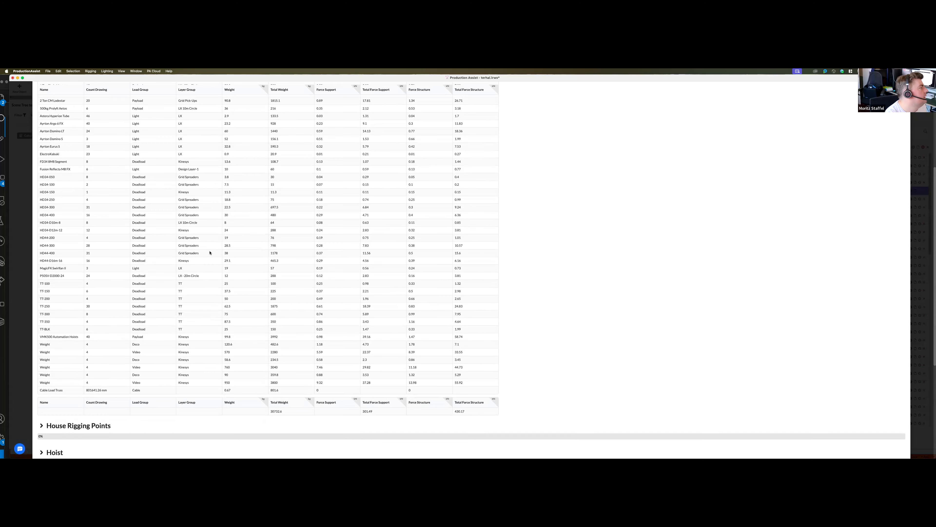
pyautogui.scroll(1, 284, 246)
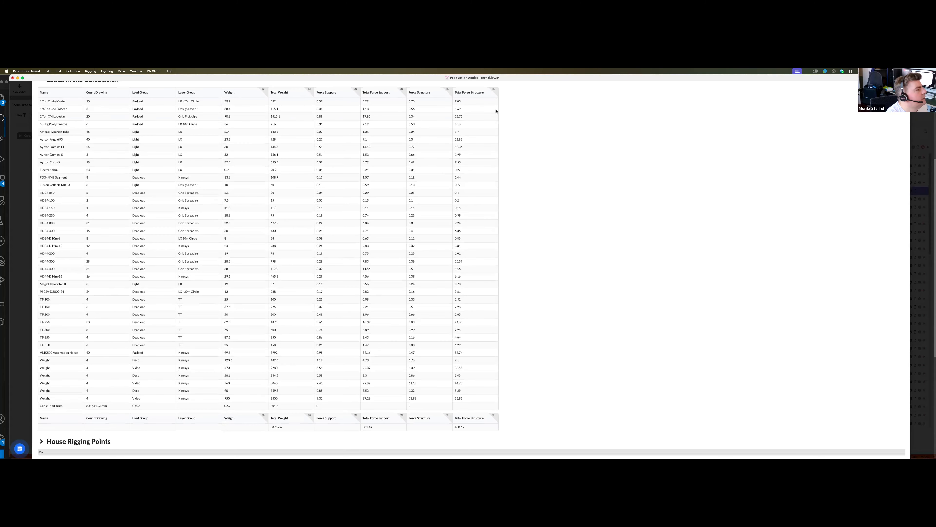
pyautogui.scroll(-1, 487, 105)
pyautogui.click(473, 93)
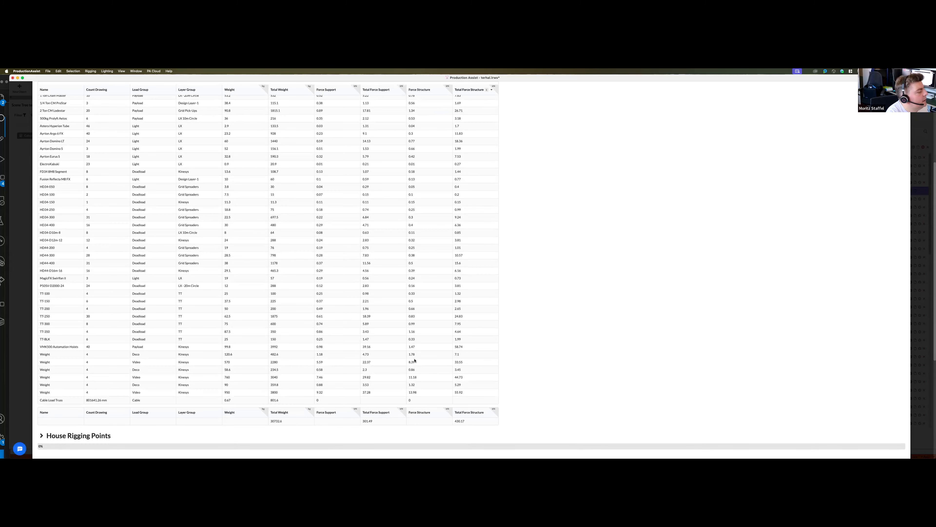
pyautogui.scroll(-2, 412, 361)
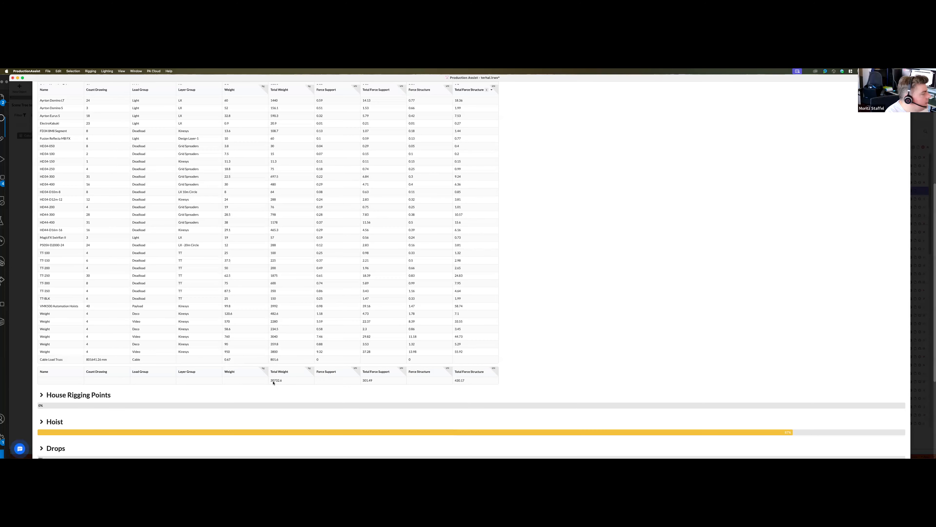
pyautogui.scroll(2, 284, 302)
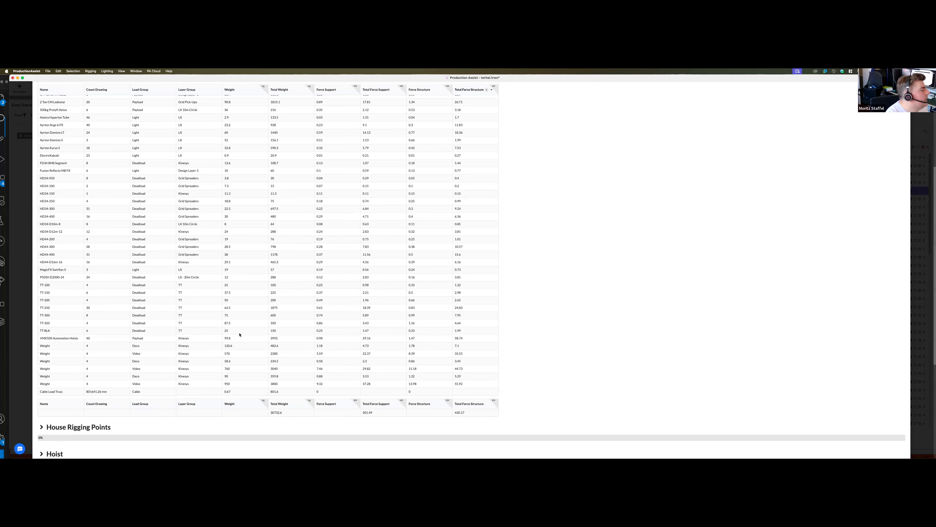
pyautogui.scroll(3, 226, 332)
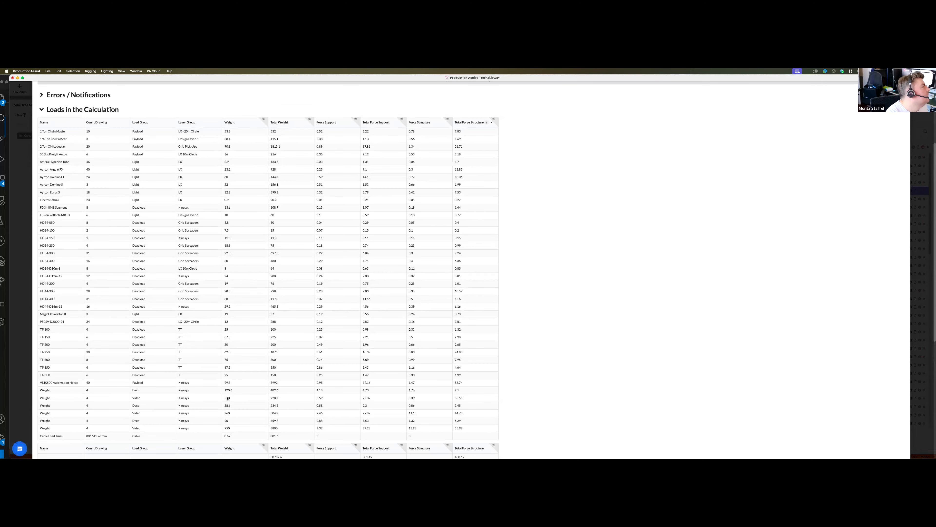
pyautogui.scroll(-1, 227, 398)
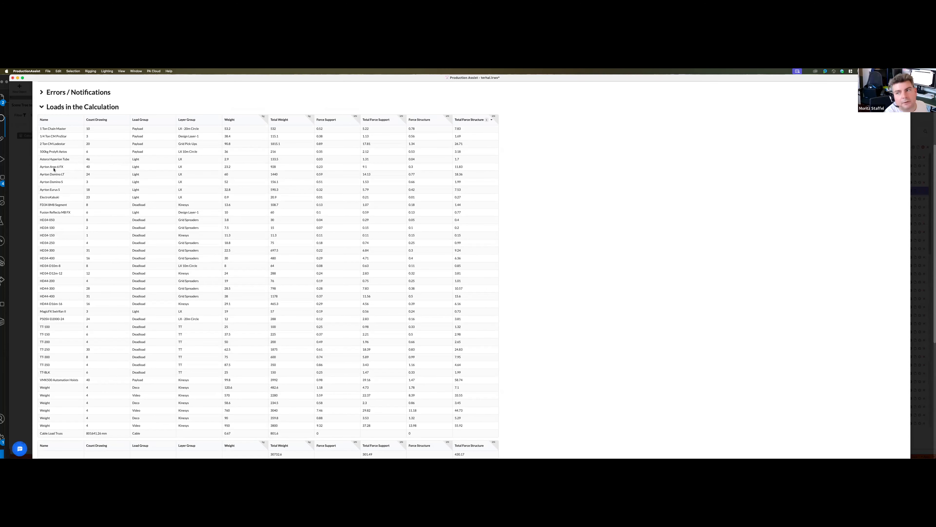
pyautogui.scroll(-6, 719, 378)
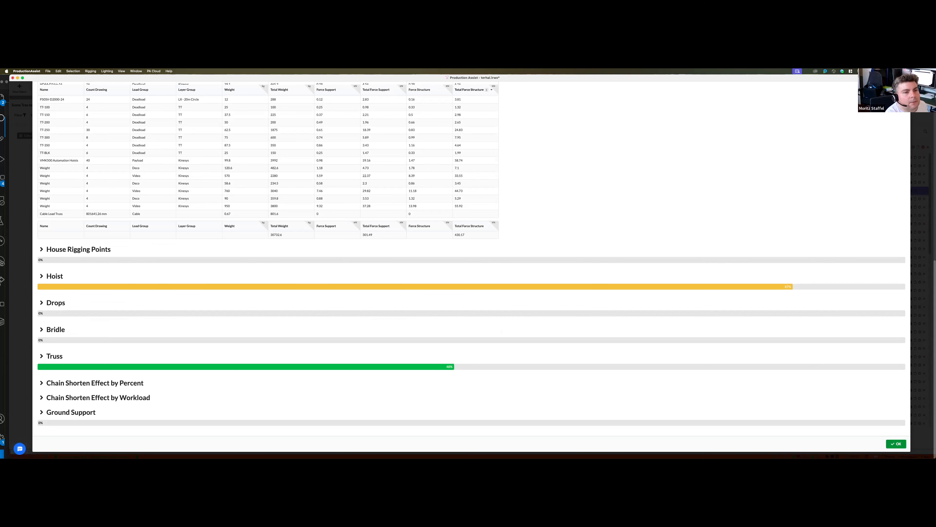
pyautogui.press('Escape')
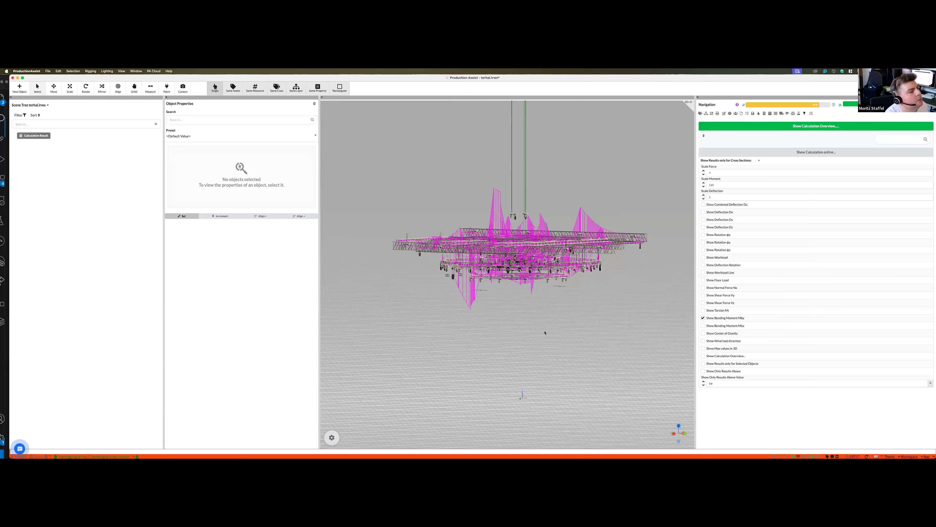
# - Enable Show Only Results Above for the bending moment results displayed on the rig
pyautogui.moveTo(545, 333); pyautogui.dragTo(568, 327, button='middle')
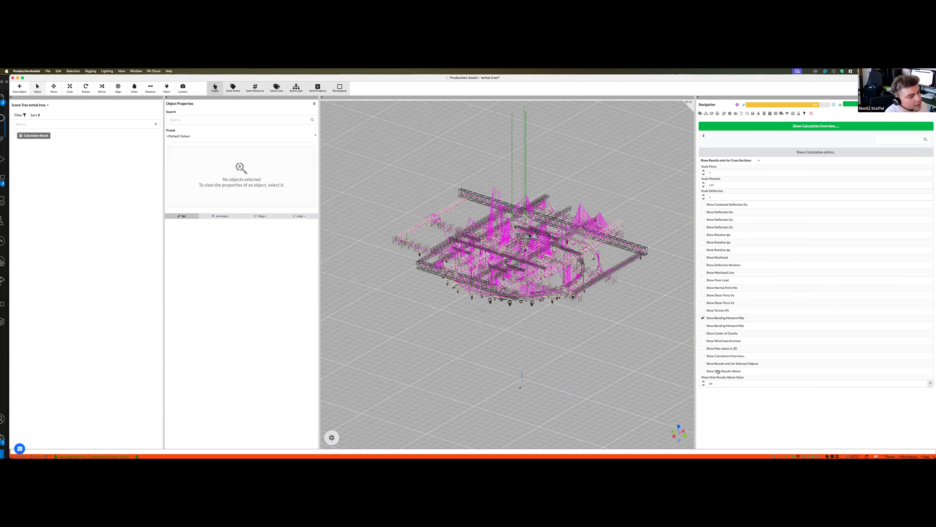
pyautogui.press('4')
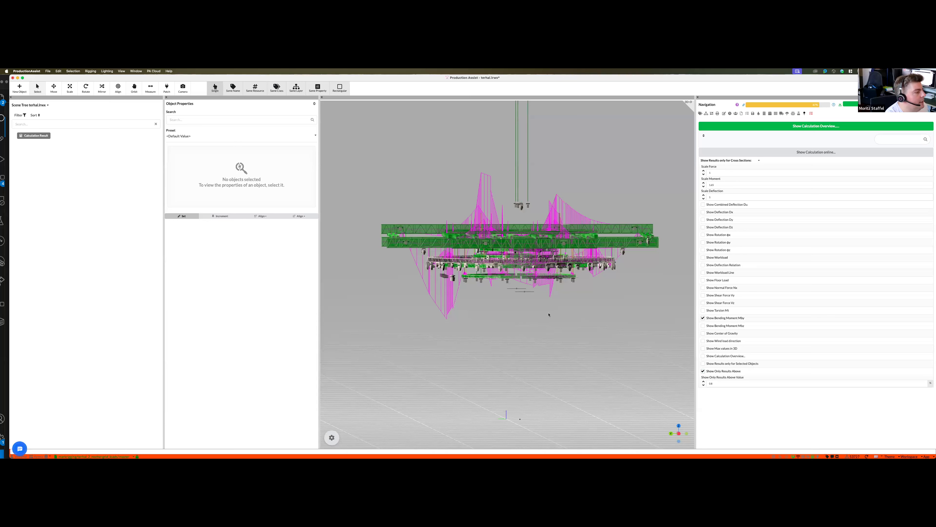
pyautogui.moveTo(615, 329); pyautogui.dragTo(732, 385, button='middle')
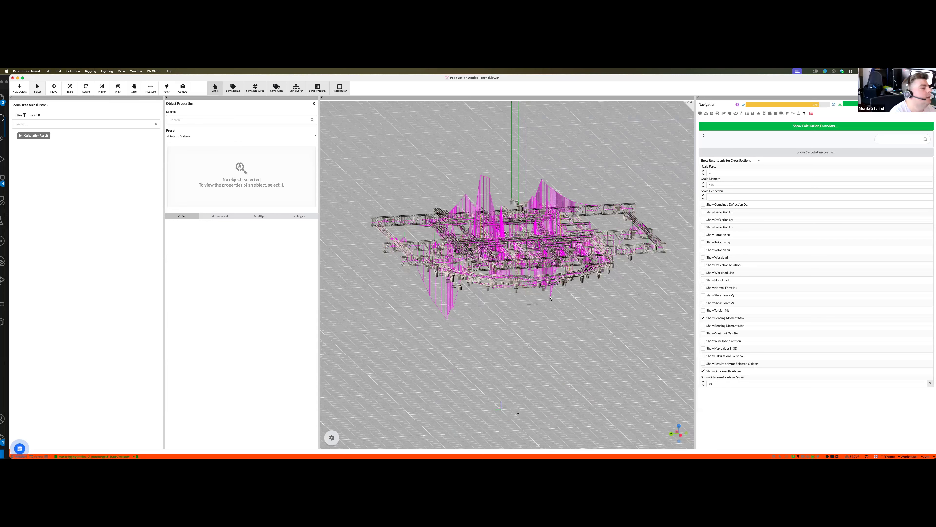
# - Replace the bending moment display with Show Workload and inspect the highlighted trusses on the rig
pyautogui.click(704, 318)
pyautogui.click(703, 258)
pyautogui.scroll(-2, 556, 285)
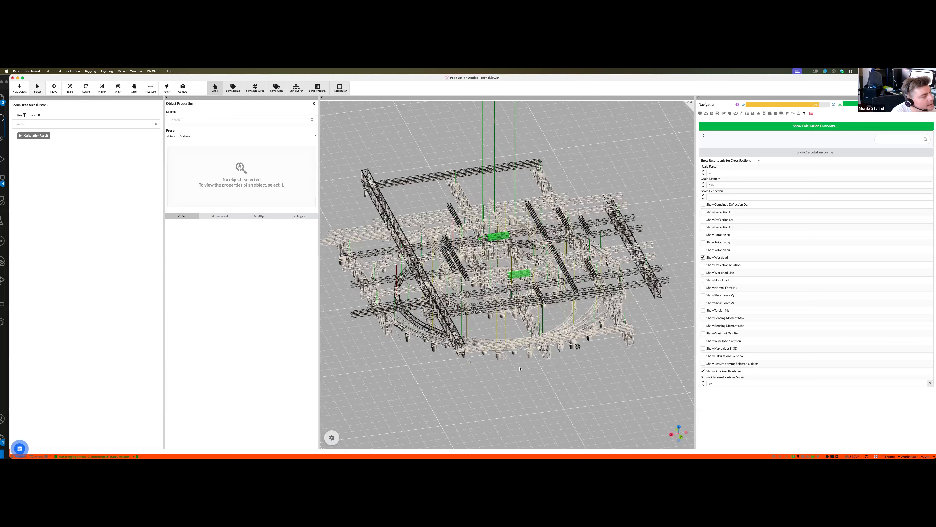
pyautogui.moveTo(480, 405); pyautogui.dragTo(478, 405, button='middle')
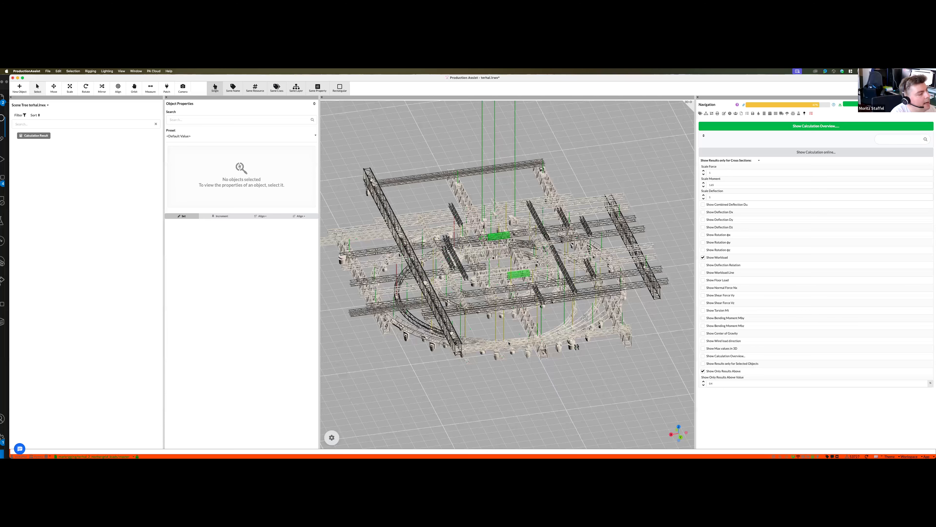
pyautogui.moveTo(508, 343); pyautogui.dragTo(537, 407, button='middle')
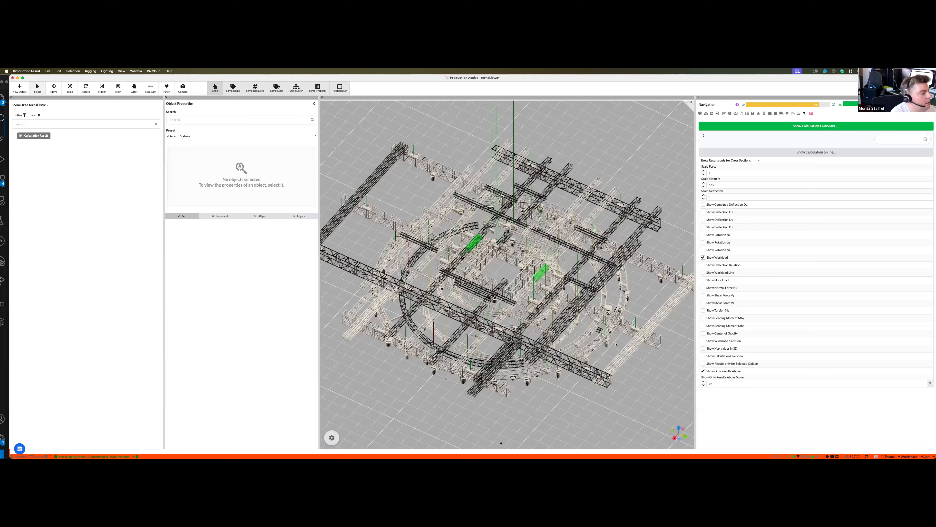
# - Switch to the dug_fem project and inspect its dimensioned truss grid from above and at oblique angles
pyautogui.press('super+grave')
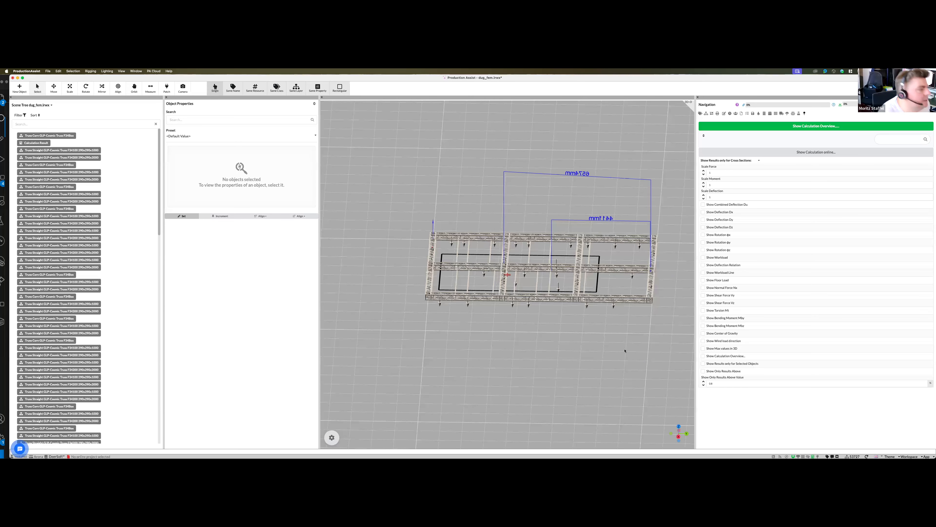
pyautogui.scroll(-3, 625, 350)
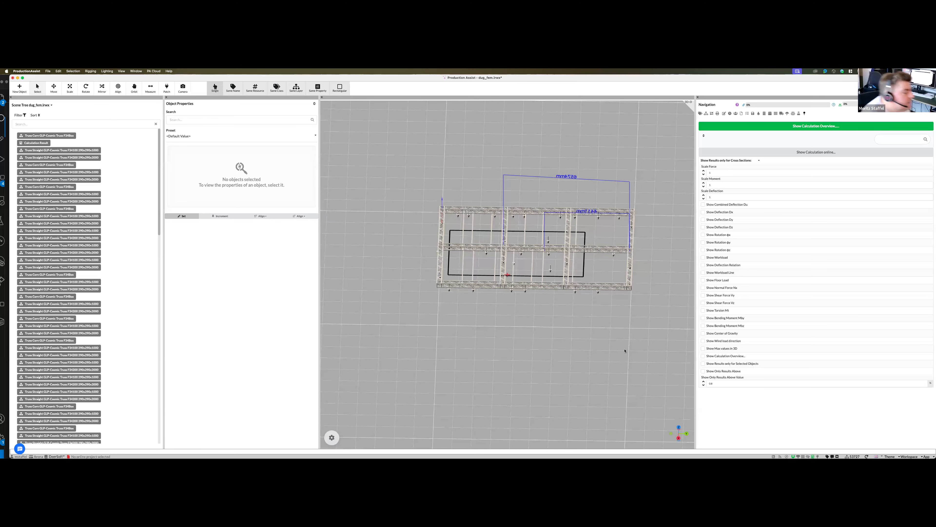
pyautogui.scroll(-3, 625, 351)
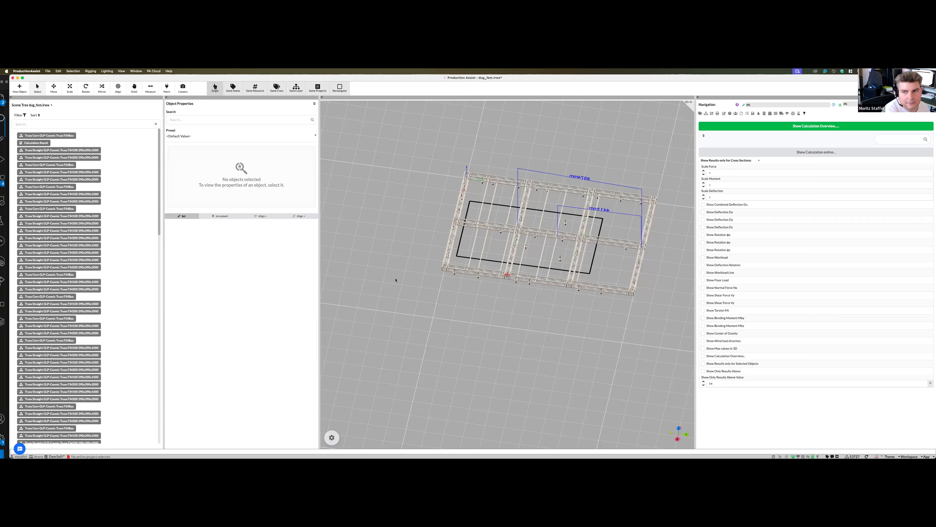
pyautogui.moveTo(396, 283); pyautogui.dragTo(400, 300, button='middle')
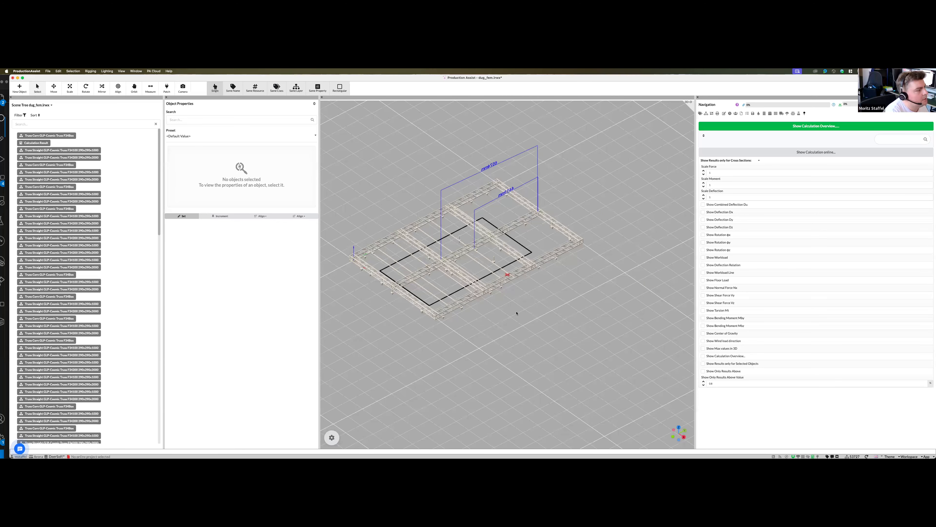
pyautogui.moveTo(501, 254); pyautogui.dragTo(557, 261, button='middle')
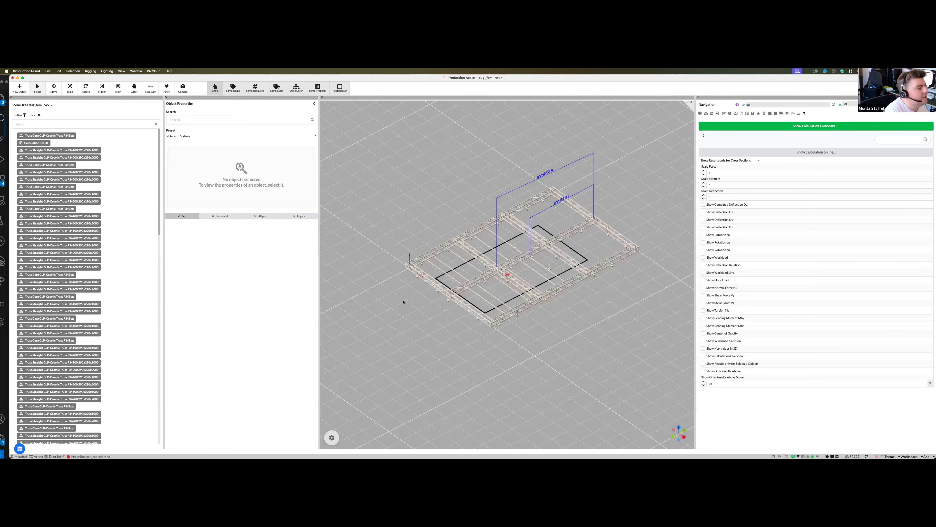
pyautogui.moveTo(400, 298); pyautogui.dragTo(389, 300, button='middle')
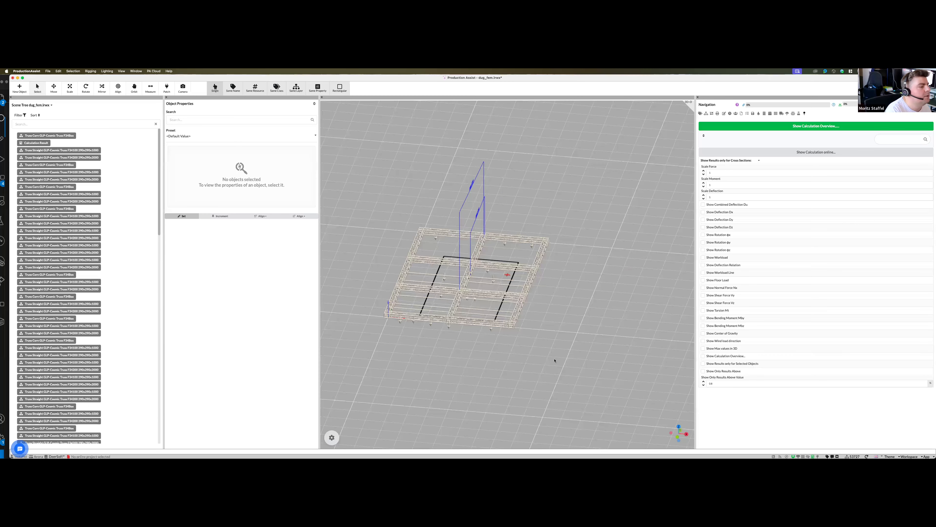
pyautogui.press('Left')
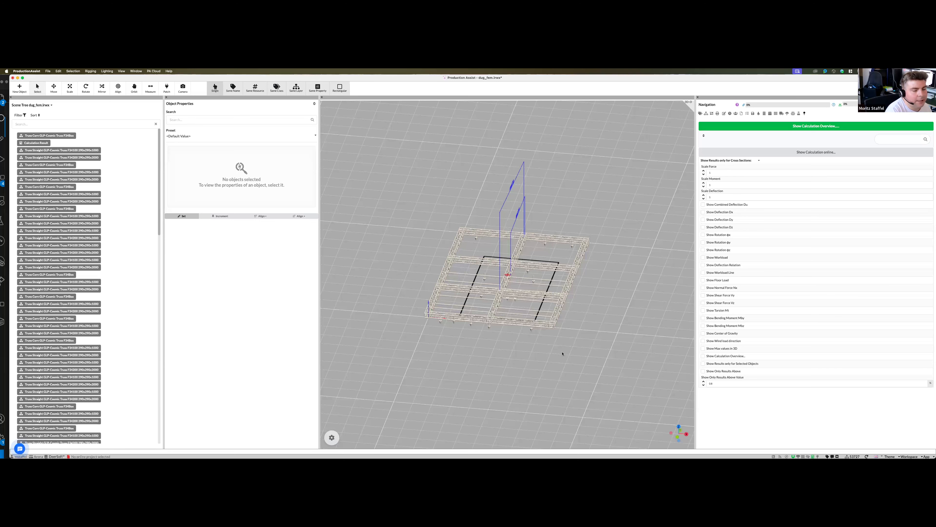
pyautogui.moveTo(562, 353); pyautogui.dragTo(561, 353, button='middle')
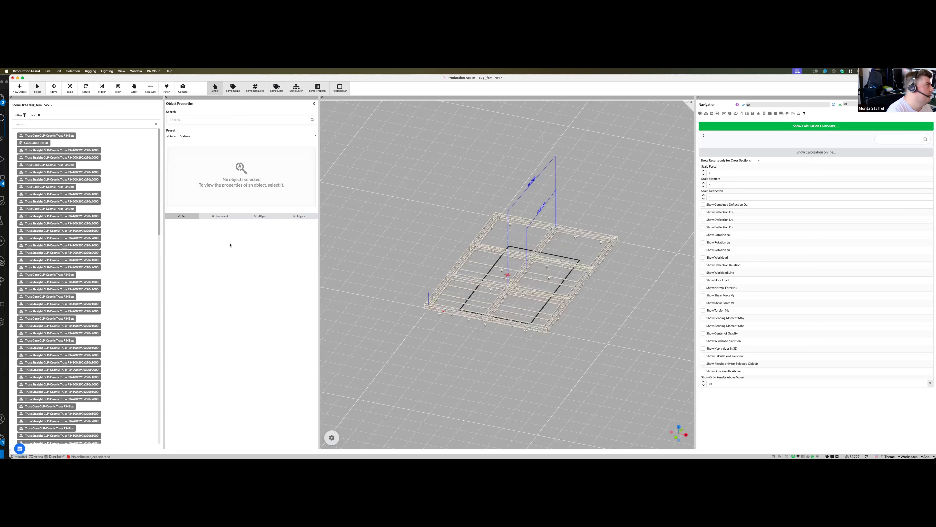
# - Place hoists on the truss grid by calculating hoist positions with a MaxForceInRoof of 1
pyautogui.click(90, 71)
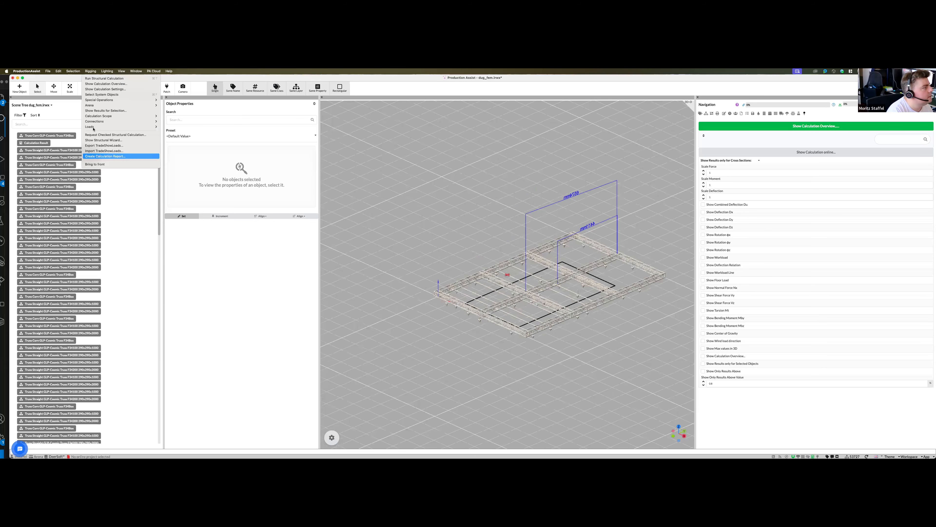
pyautogui.press('Up')
pyautogui.press('Up')
pyautogui.press('Up')
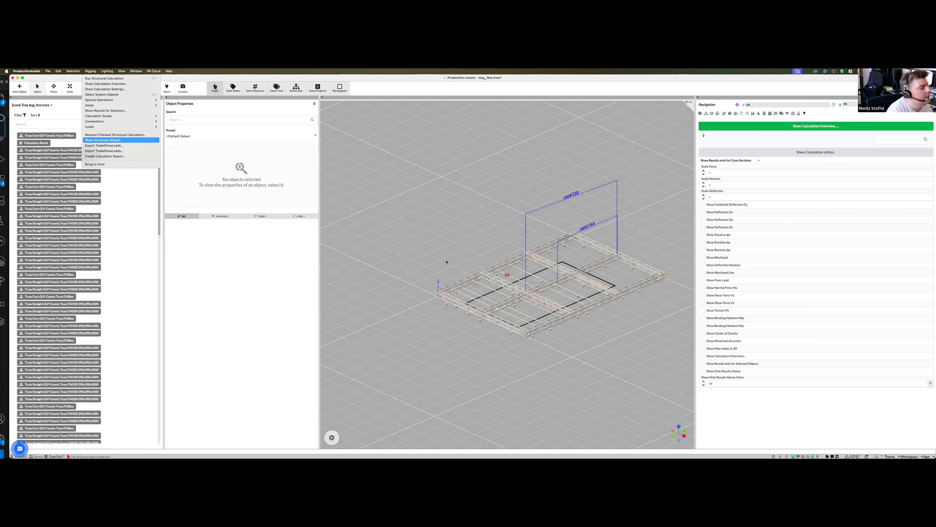
pyautogui.press('Up')
pyautogui.press('Up')
pyautogui.press('Up')
pyautogui.press('Up')
pyautogui.press('Up')
pyautogui.press('Up')
pyautogui.press('Right')
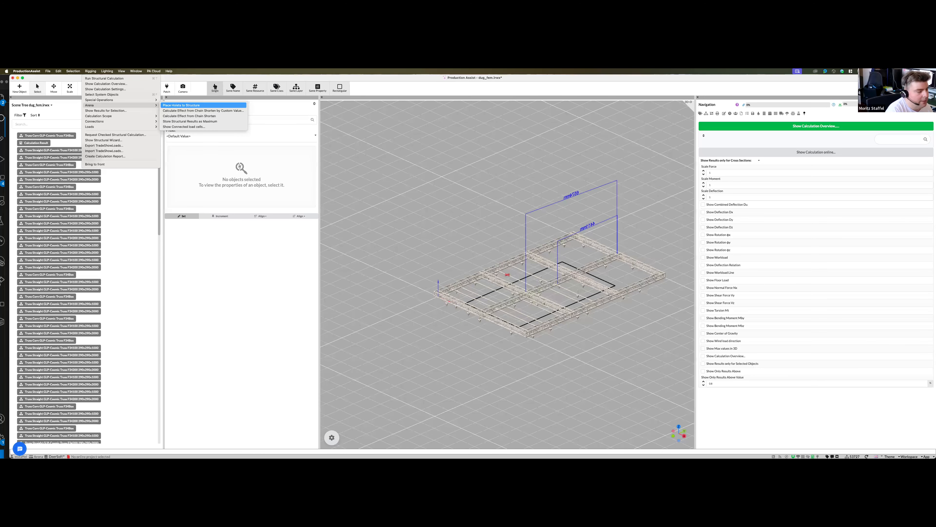
pyautogui.press('Return')
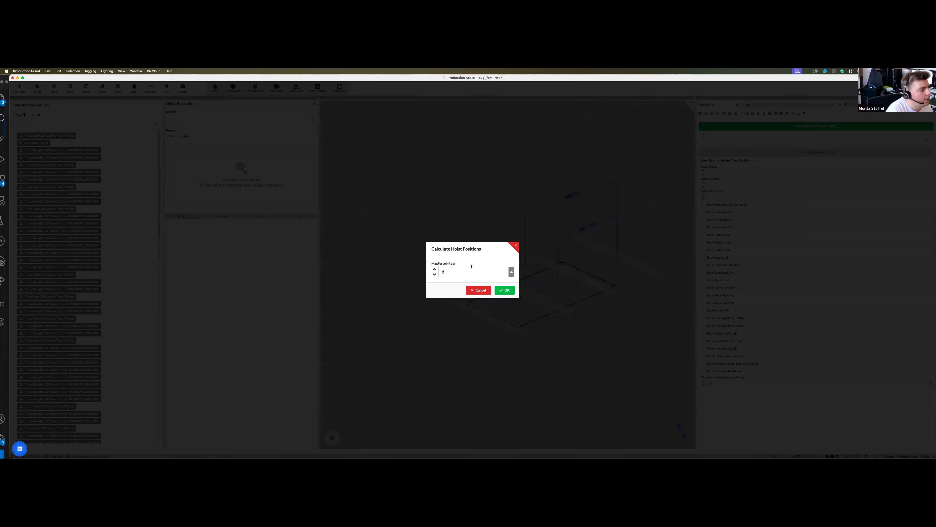
pyautogui.click(505, 290)
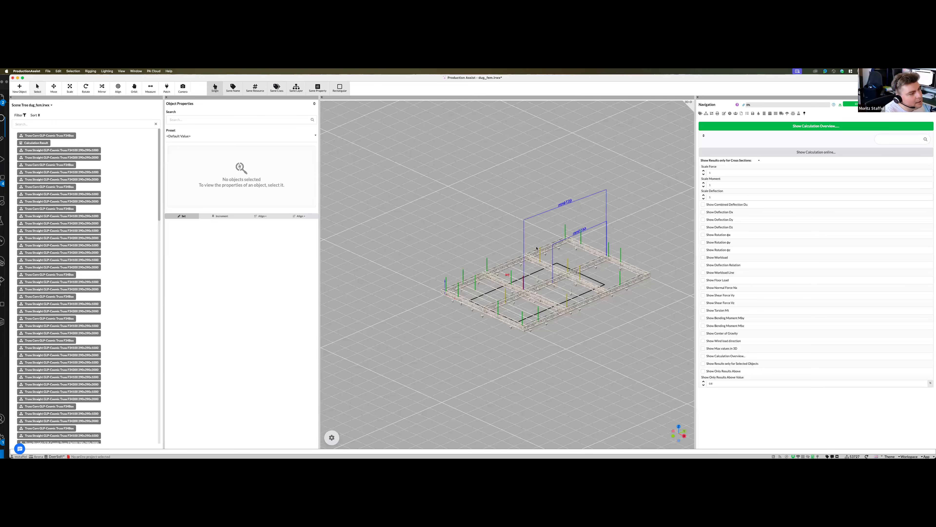
# - Enable Show Result in 3D for all 1 Leg Bridle supports placed on the truss grid
pyautogui.moveTo(536, 248); pyautogui.dragTo(530, 281, button='middle')
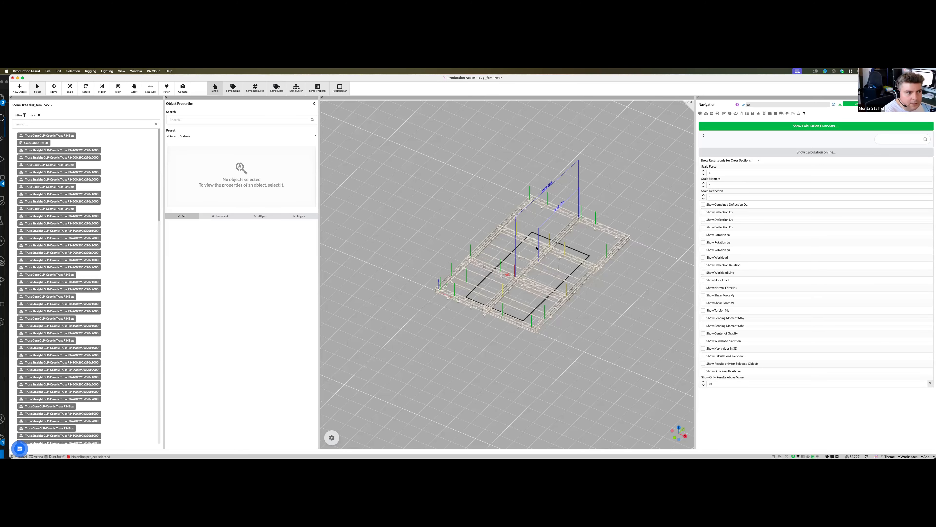
pyautogui.click(577, 252)
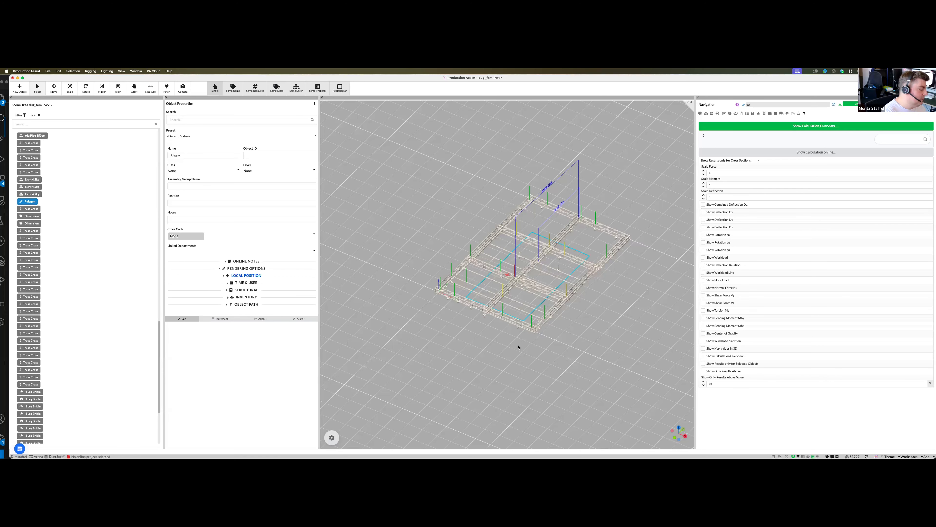
pyautogui.moveTo(518, 347); pyautogui.dragTo(519, 259, button='middle')
pyautogui.press('Escape')
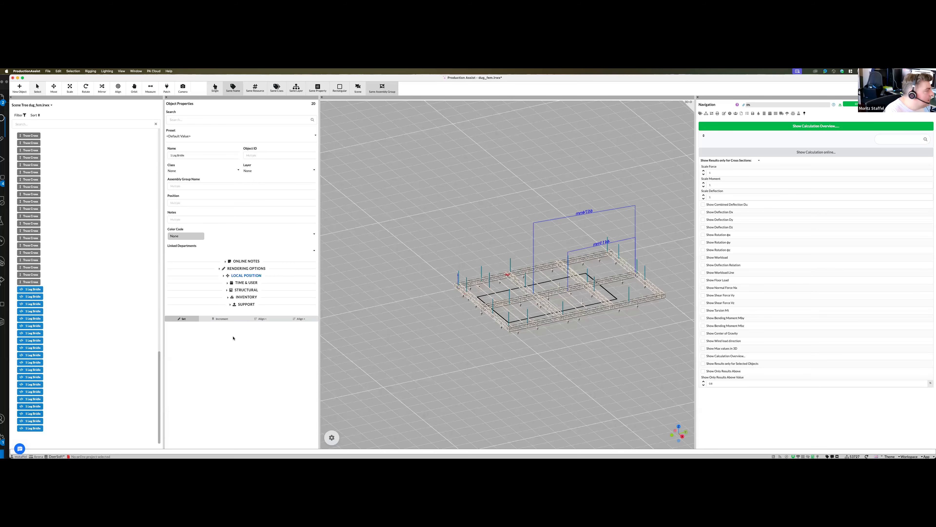
pyautogui.scroll(-10, 184, 383)
pyautogui.click(184, 342)
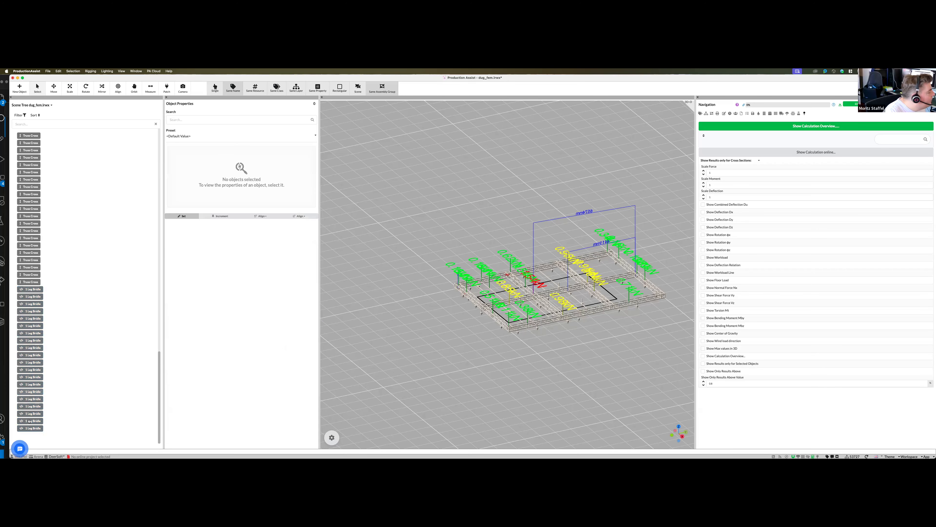
# - Set Rotation Z of all 1 Leg Bridle supports to 45 degrees to turn their force labels
pyautogui.scroll(-3, 195, 355)
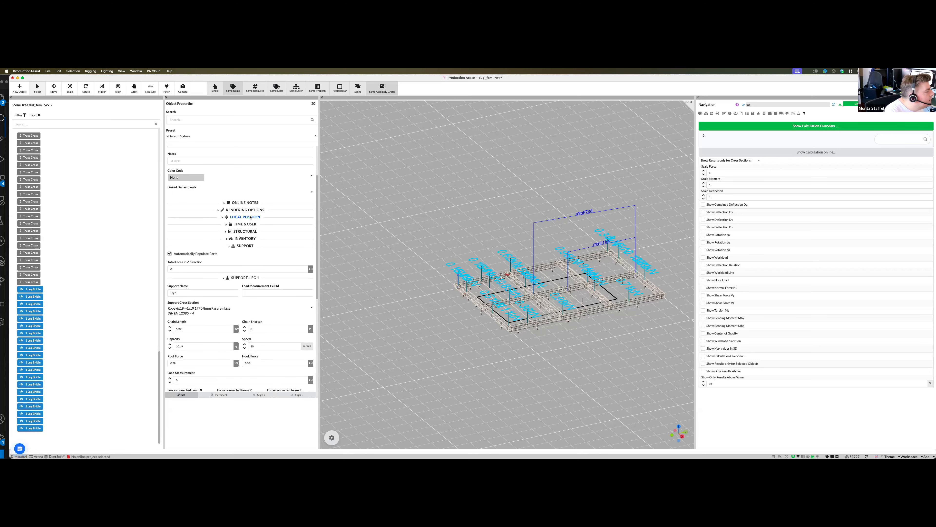
pyautogui.click(250, 216)
pyautogui.click(287, 275)
pyautogui.write('45')
pyautogui.click(547, 344)
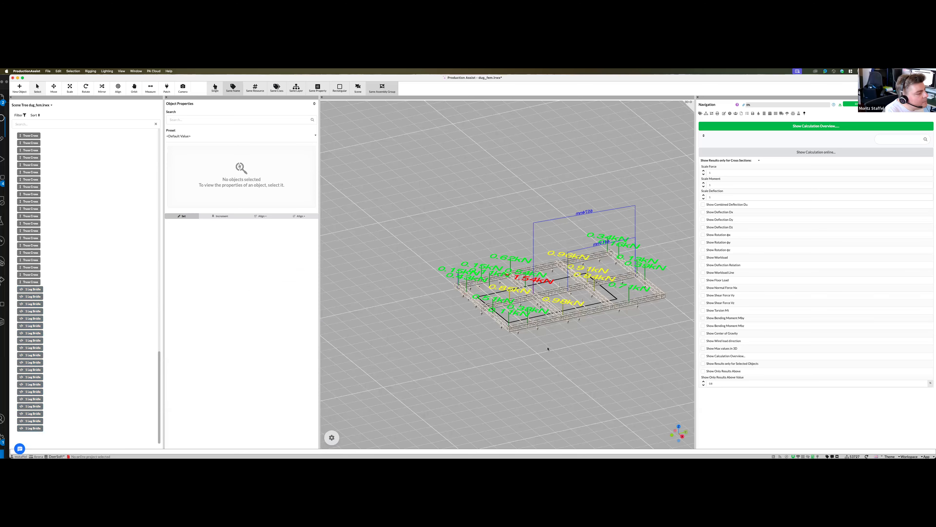
# - Inspect the colour-coded hoist forces across the truss grid from above and at oblique angles
pyautogui.moveTo(539, 333); pyautogui.dragTo(528, 381, button='middle')
pyautogui.moveTo(578, 230); pyautogui.dragTo(565, 253, button='middle')
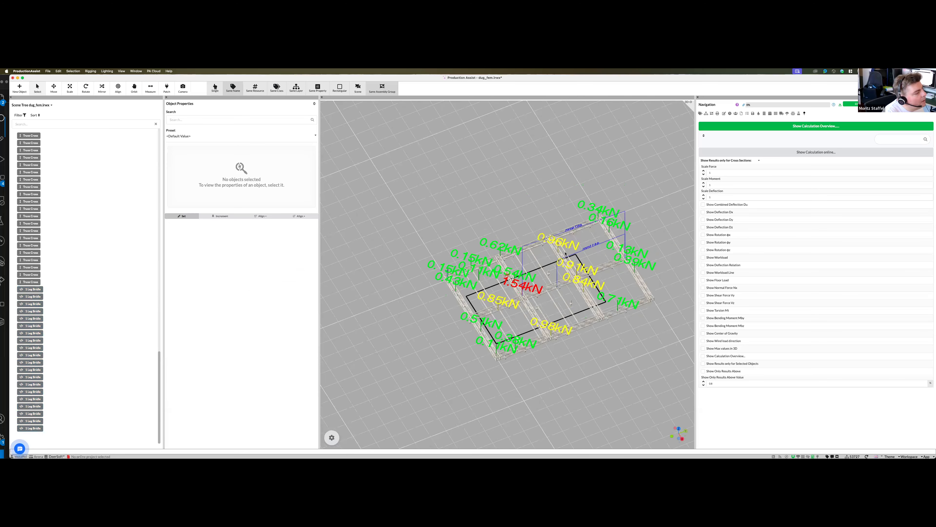
pyautogui.moveTo(555, 394); pyautogui.dragTo(547, 410, button='middle')
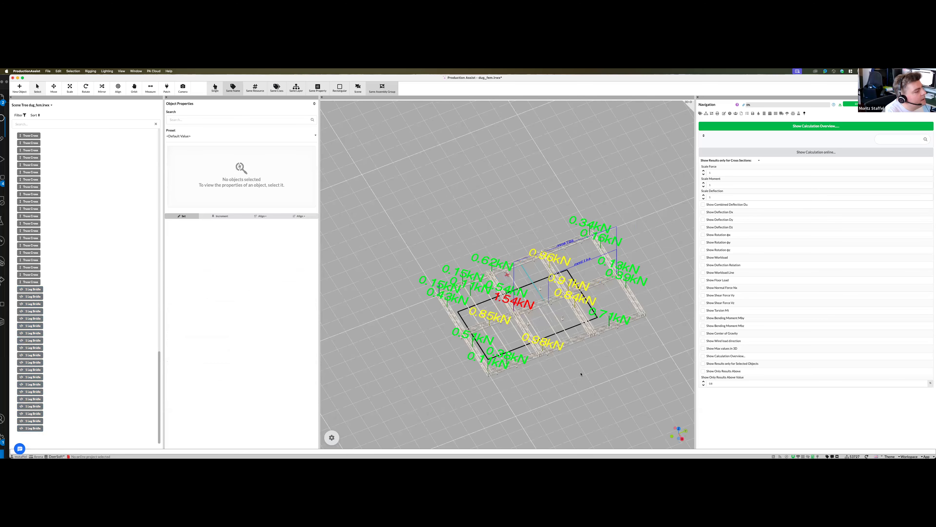
pyautogui.moveTo(594, 365); pyautogui.dragTo(572, 367, button='middle')
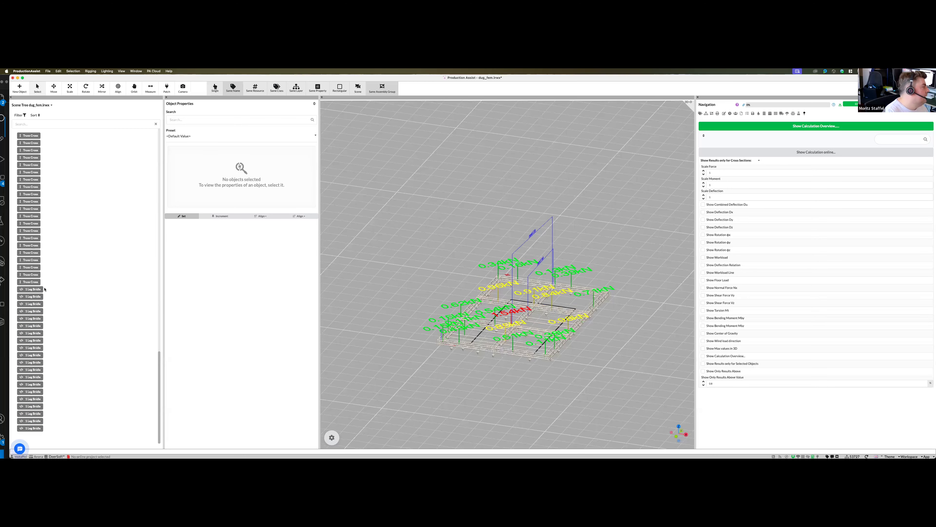
# - Delete all 1 Leg Bridle supports and place a newly calculated set of hoists on the structure
pyautogui.click(23, 392)
pyautogui.press('Delete')
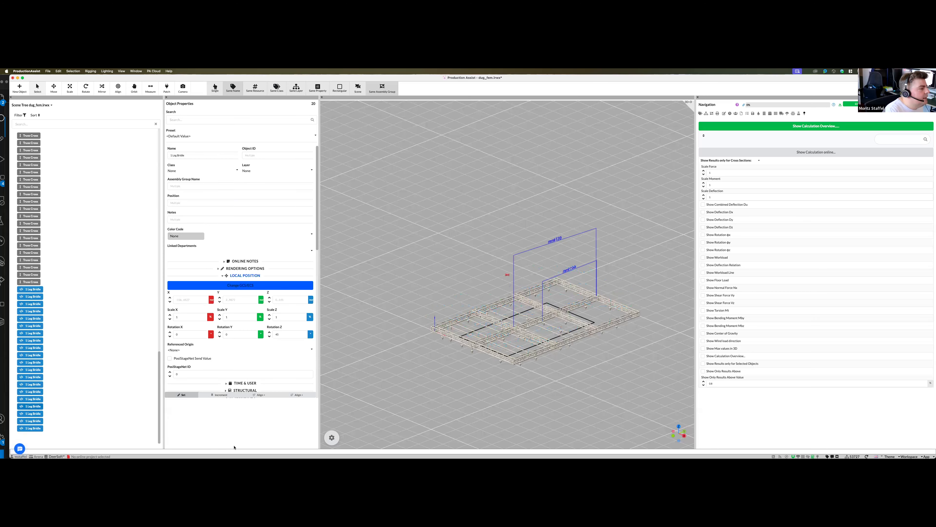
pyautogui.click(87, 72)
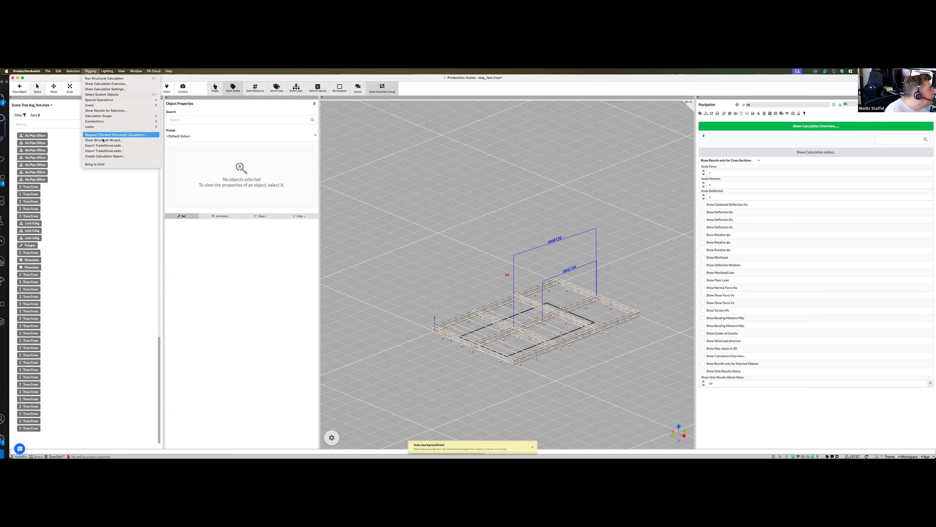
pyautogui.click(181, 105)
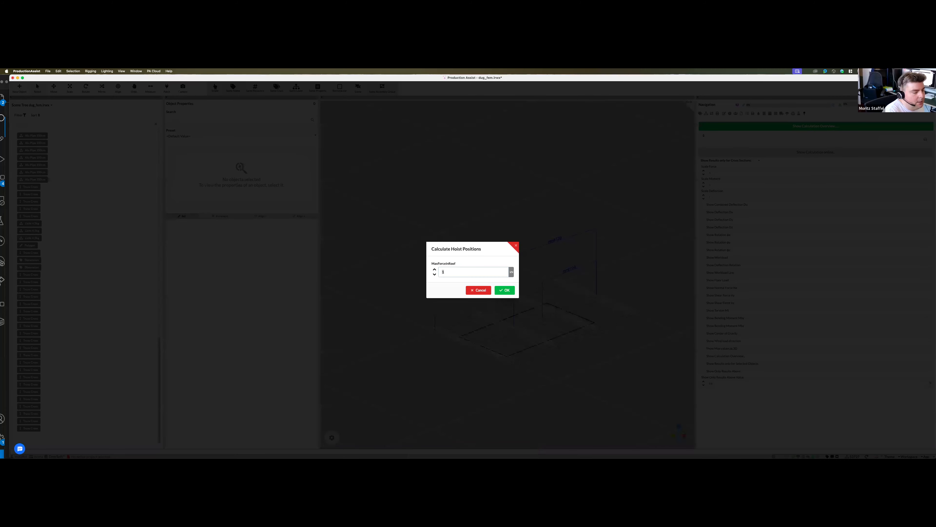
pyautogui.click(506, 290)
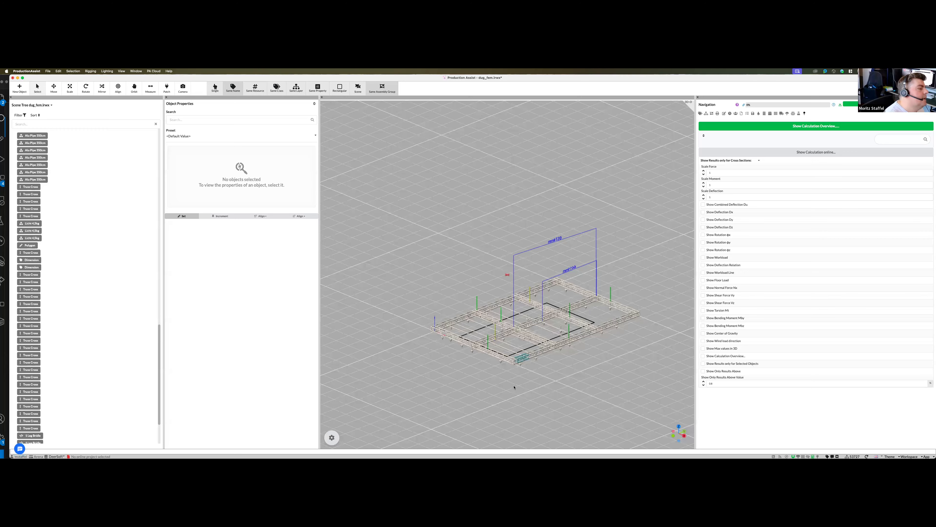
# - Enable Show Result in 3D for the newly placed 1 Leg Bridle supports
pyautogui.moveTo(495, 312); pyautogui.dragTo(496, 325, button='middle')
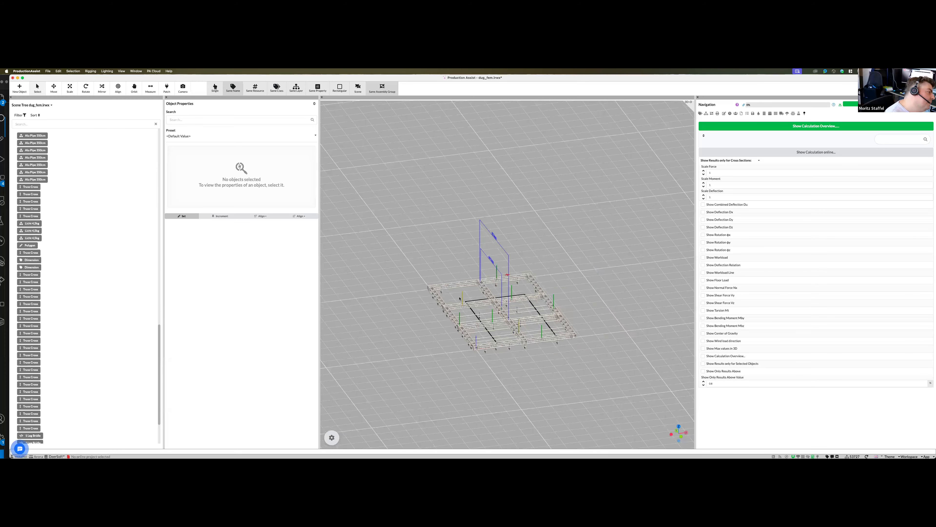
pyautogui.moveTo(548, 387); pyautogui.dragTo(520, 379, button='middle')
pyautogui.moveTo(528, 257); pyautogui.dragTo(488, 353, button='middle')
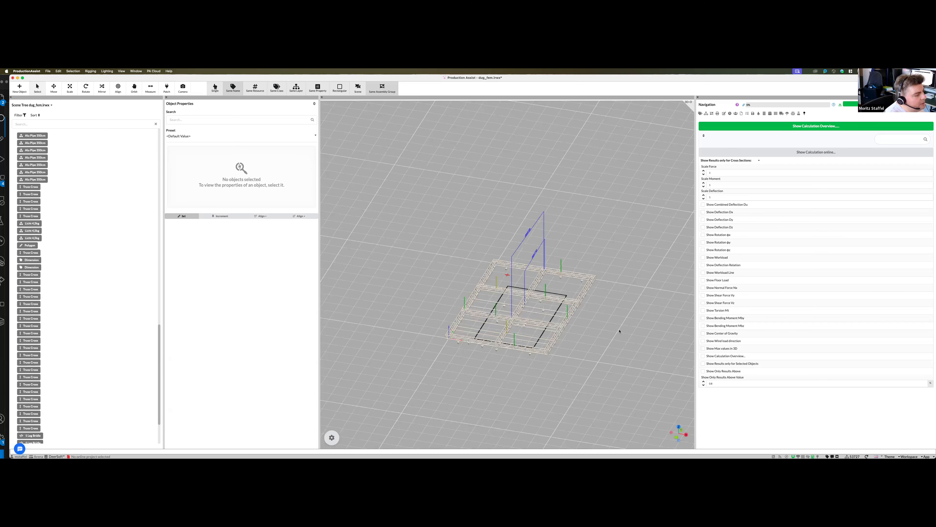
pyautogui.moveTo(610, 349); pyautogui.dragTo(573, 242, button='middle')
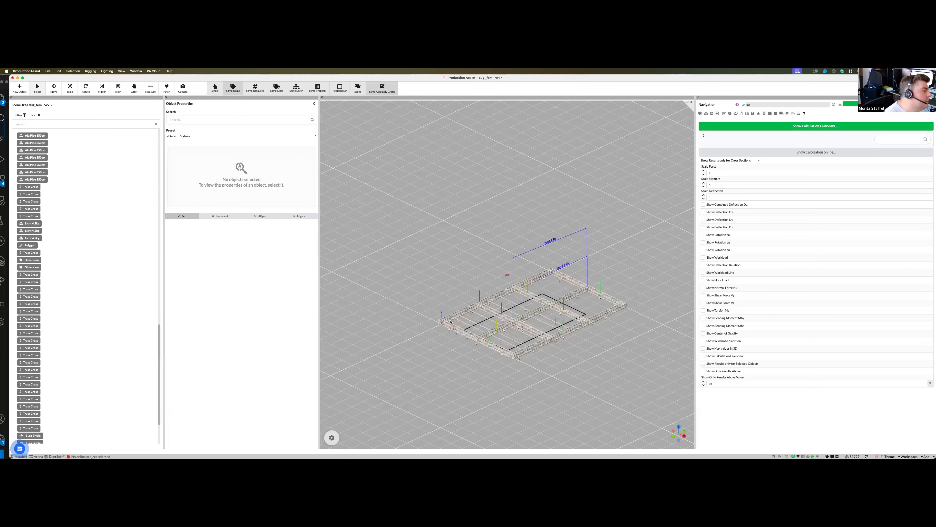
pyautogui.moveTo(516, 385); pyautogui.dragTo(510, 315, button='middle')
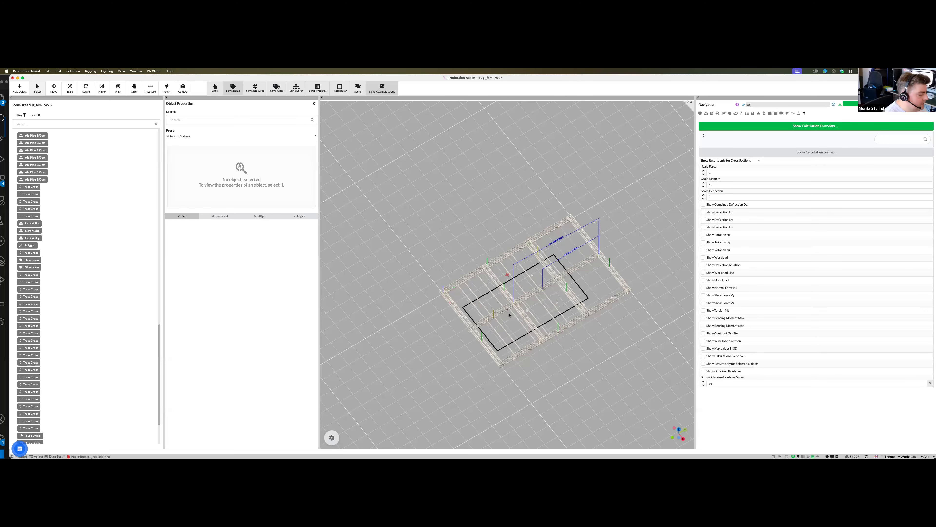
pyautogui.click(486, 261)
pyautogui.scroll(-10, 238, 356)
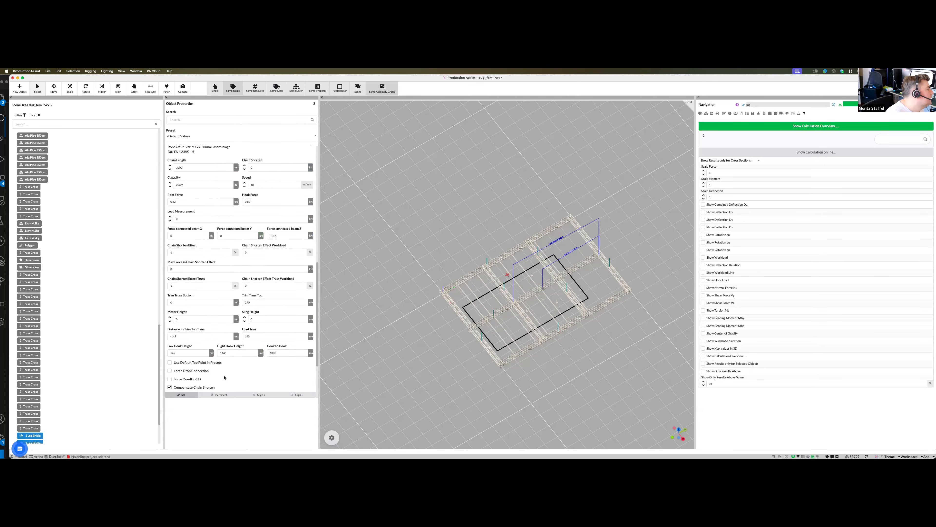
pyautogui.click(194, 343)
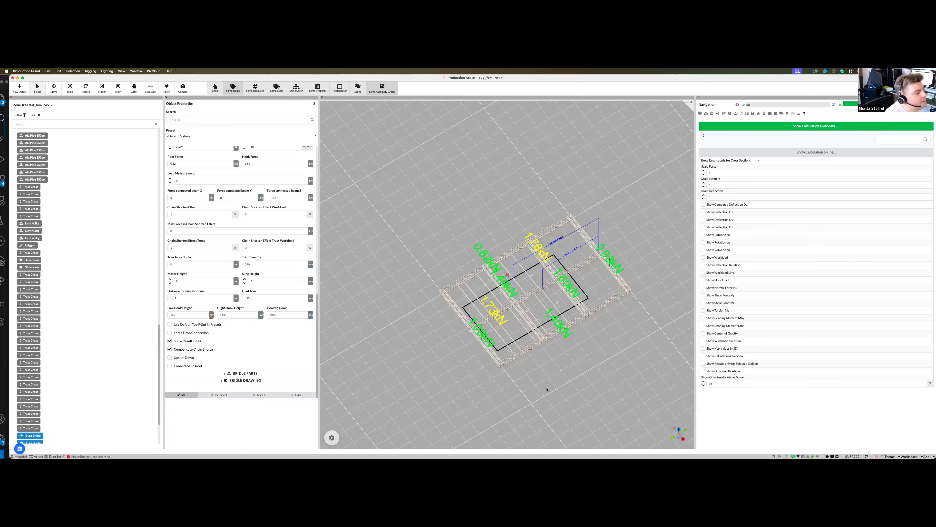
# - Examine the force labels of the new hoists around the truss grid from several angles
pyautogui.click(593, 367)
pyautogui.moveTo(596, 363); pyautogui.dragTo(497, 271, button='middle')
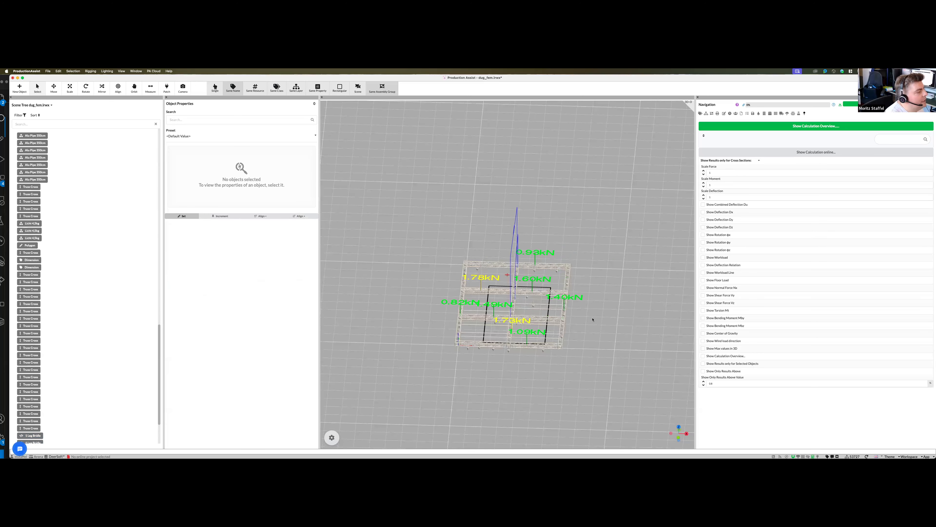
pyautogui.moveTo(551, 311); pyautogui.dragTo(530, 363, button='middle')
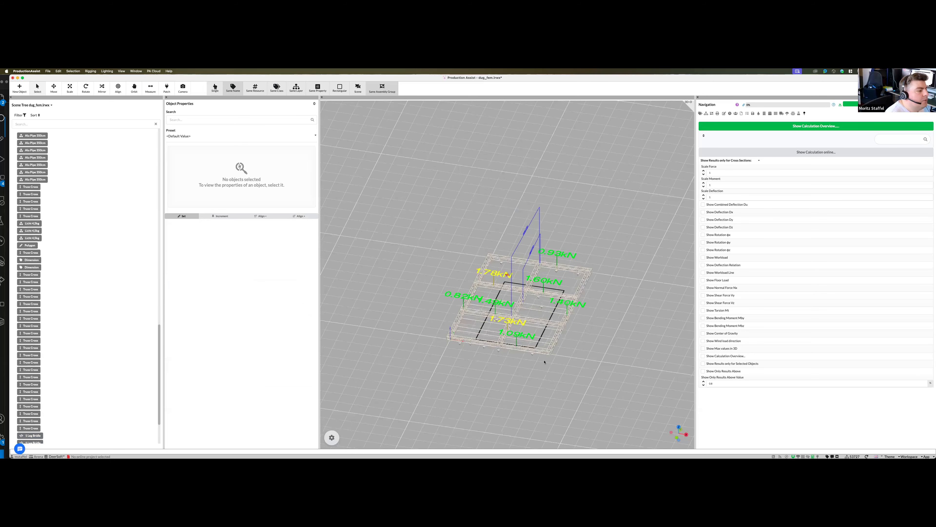
pyautogui.moveTo(545, 364); pyautogui.dragTo(546, 364, button='middle')
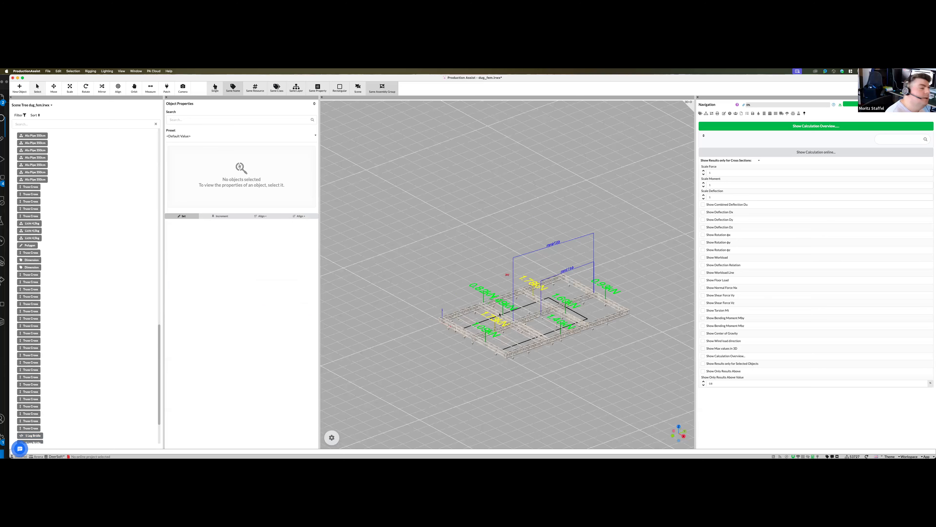
pyautogui.moveTo(500, 314); pyautogui.dragTo(558, 289, button='middle')
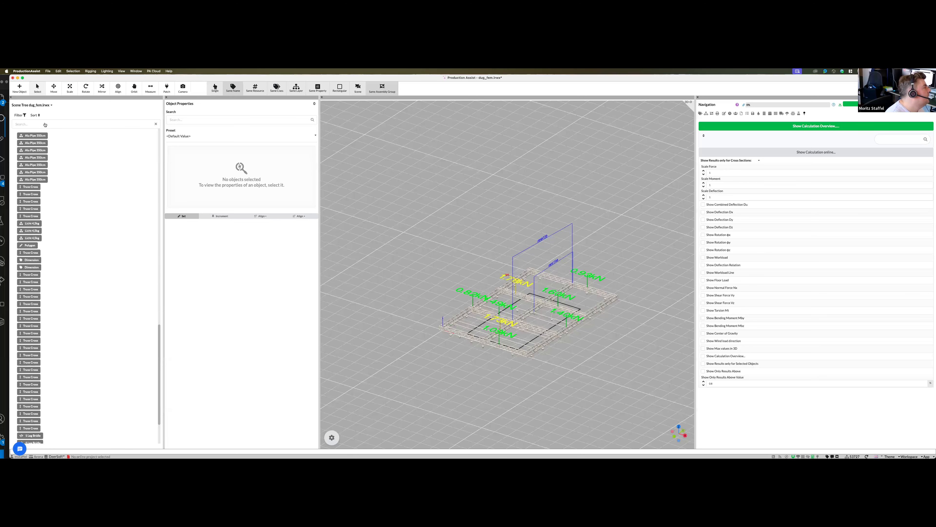
pyautogui.moveTo(489, 306); pyautogui.dragTo(488, 306, button='middle')
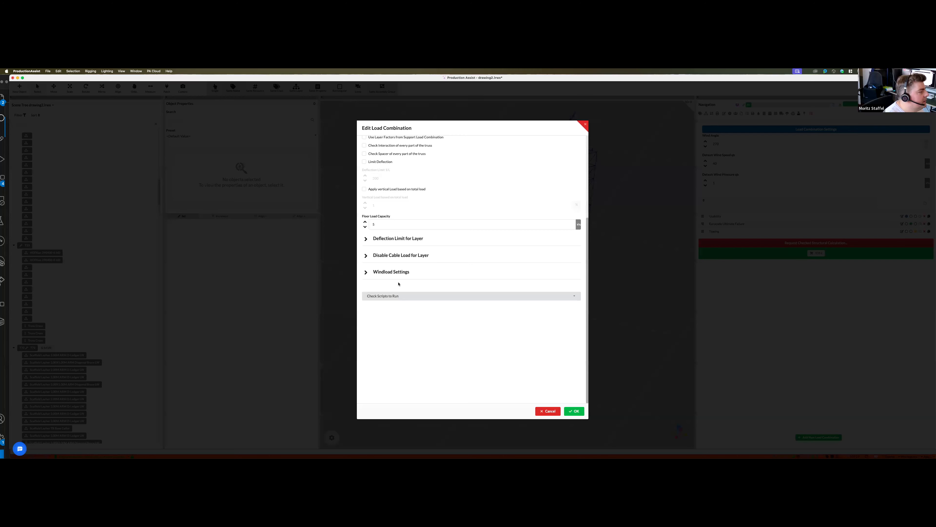
# - In the drawing2 project's load combination, set the Wind Load Location to EN13814 No Use > 28m/s
pyautogui.click(396, 273)
pyautogui.scroll(-5, 391, 239)
pyautogui.click(387, 190)
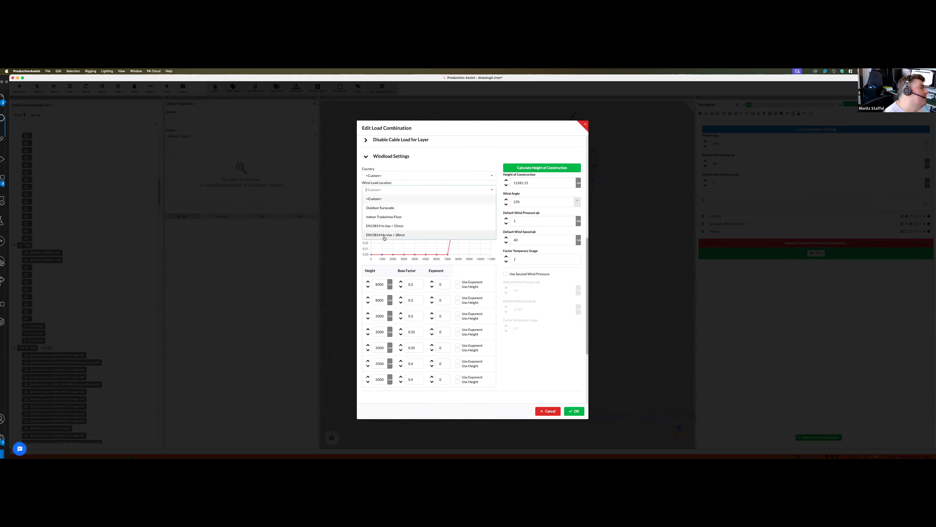
pyautogui.click(457, 234)
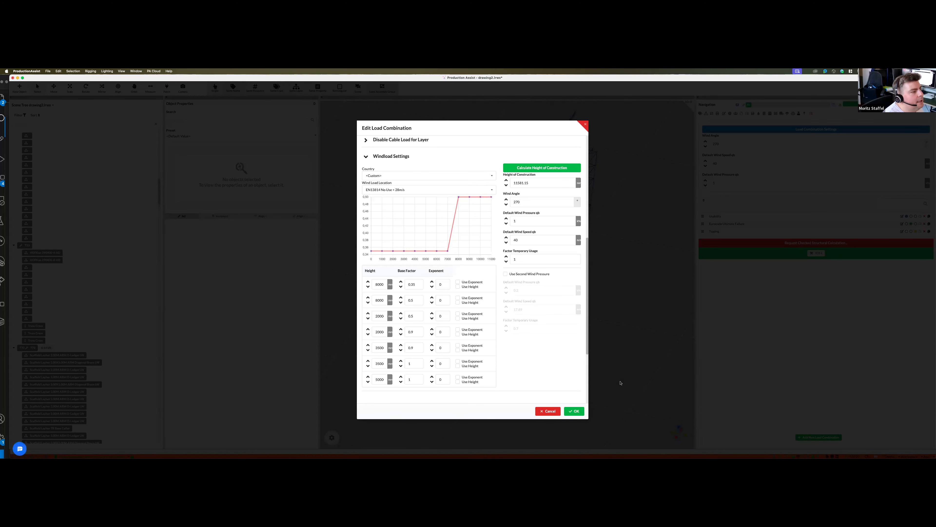
pyautogui.click(597, 379)
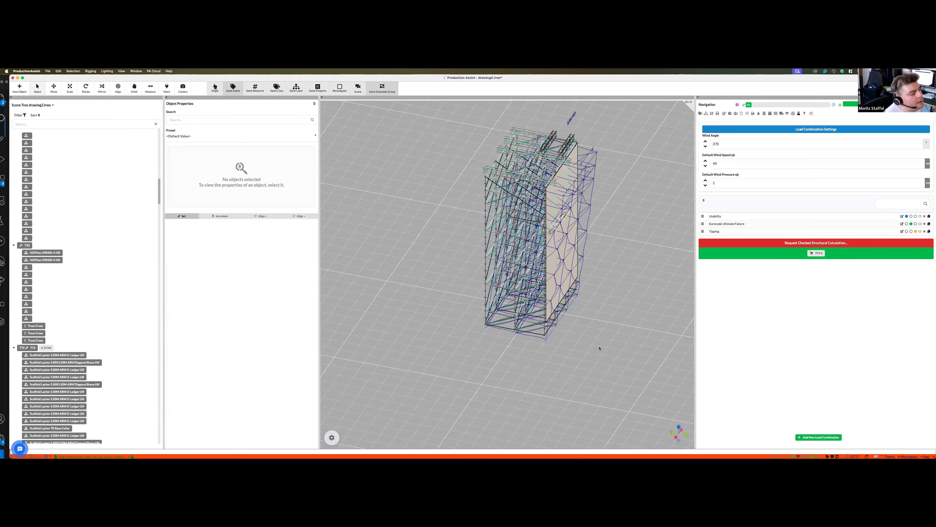
# - Set the load combination's Wind Load Location to EN13814 In Use < 15m/s and enable Use Second Wind Pressure
pyautogui.moveTo(568, 312); pyautogui.dragTo(559, 307, button='middle')
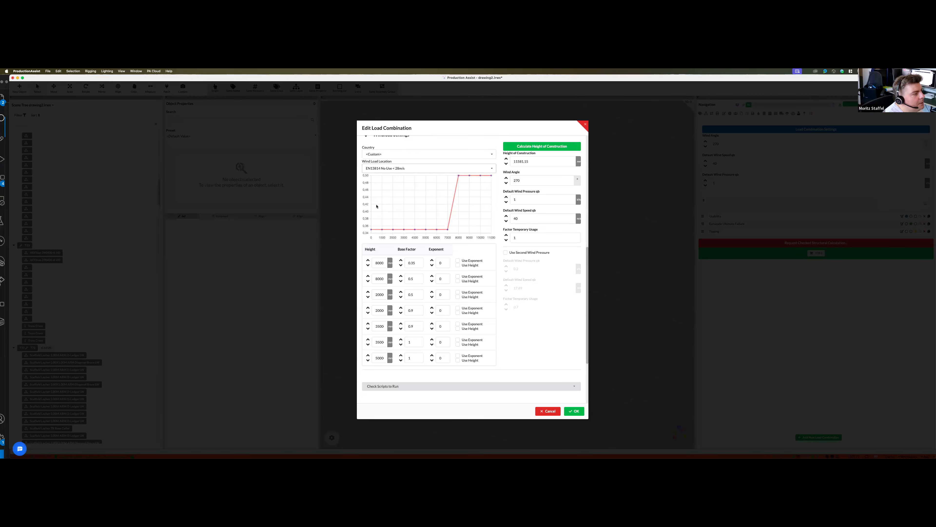
pyautogui.click(372, 168)
pyautogui.click(384, 210)
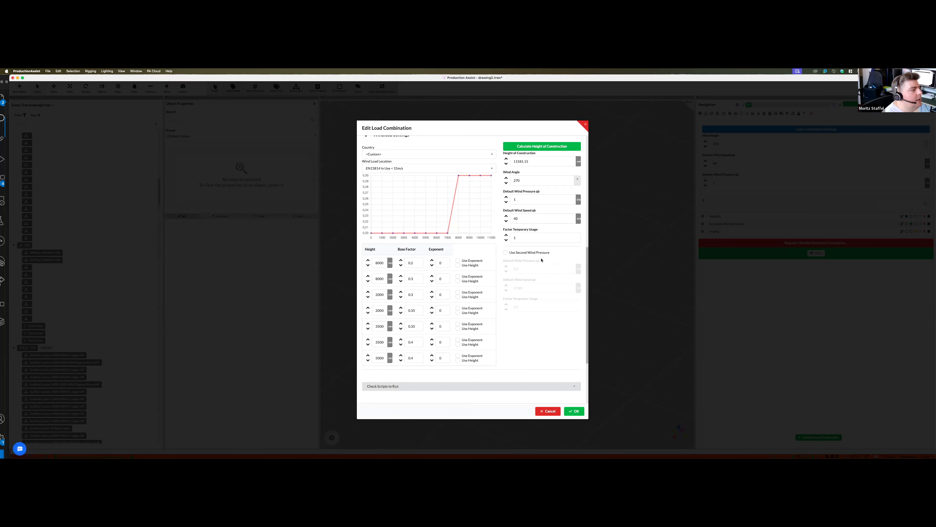
pyautogui.click(525, 254)
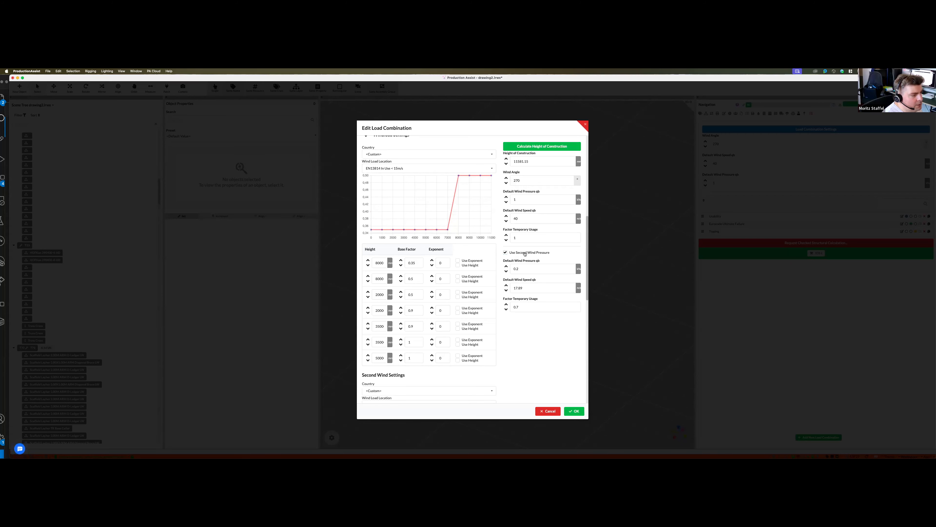
# - Set the Wind Load Location under Second Wind Settings to EN13814 No Use > 28m/s and leave the load combination dialog
pyautogui.scroll(-5, 385, 213)
pyautogui.click(385, 221)
pyautogui.click(386, 267)
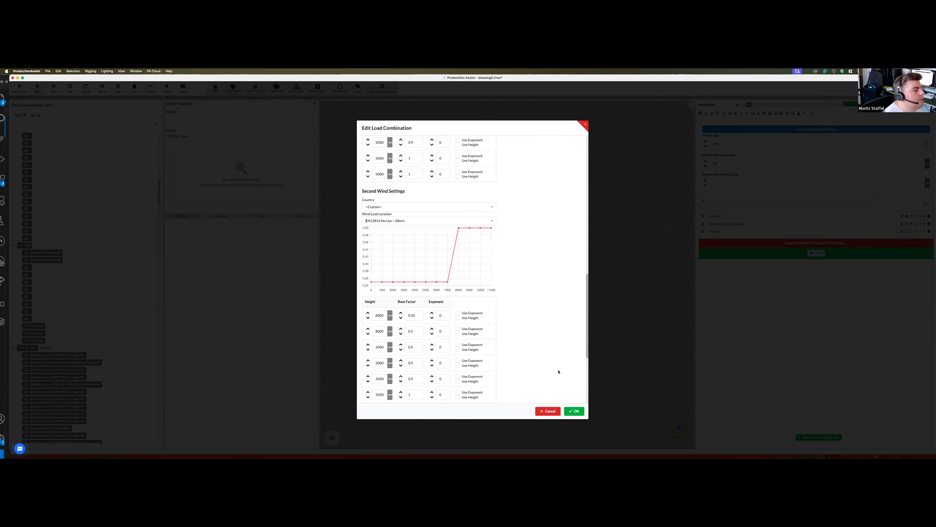
pyautogui.click(600, 362)
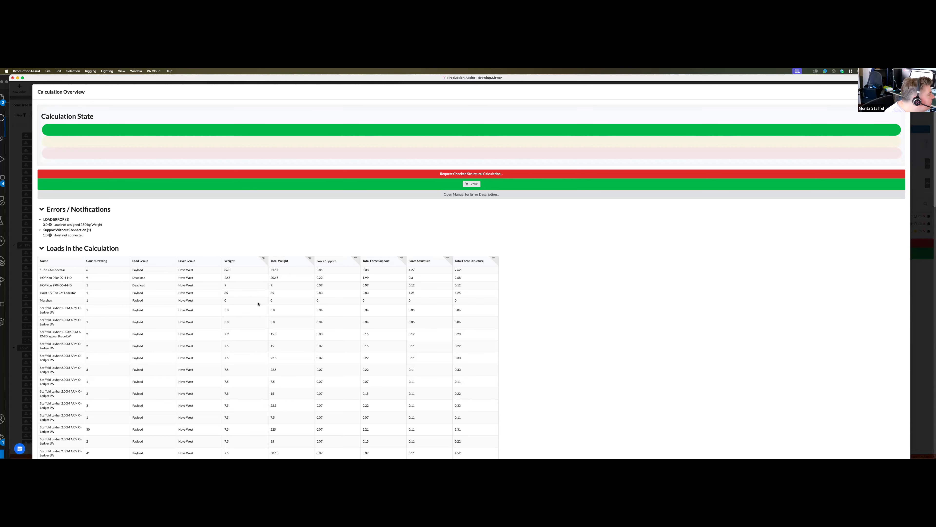
# - Examine the truss results in the Calculation Overview, including the HOFKon 290400-4 HD workloads, wind directions and Second Wind Speed column
pyautogui.scroll(-2, 34, 216)
pyautogui.click(48, 216)
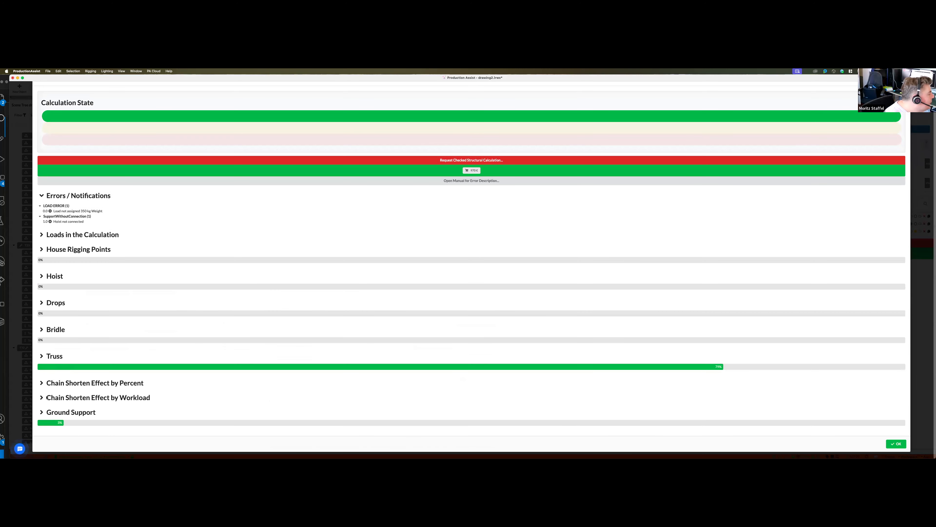
pyautogui.click(41, 354)
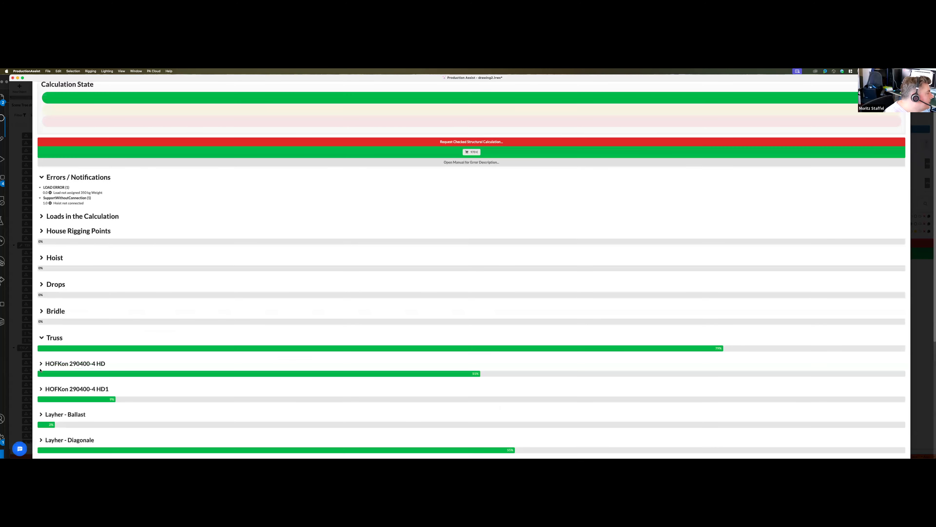
pyautogui.click(366, 359)
pyautogui.scroll(-3, 232, 246)
pyautogui.scroll(-2, 232, 246)
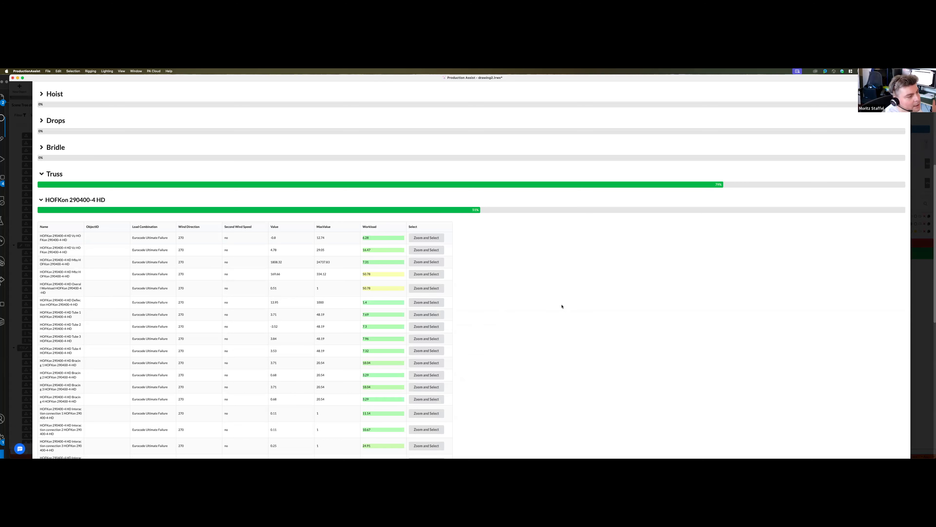
pyautogui.press('Escape')
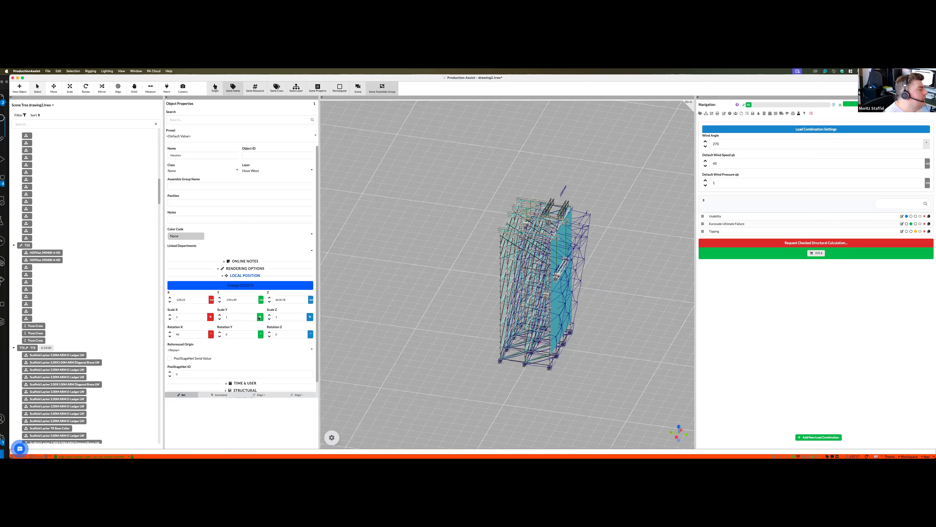
# - Examine the wall panel's wind load properties, its Use in Second Windspeed option and the load combination's general calculation options
pyautogui.scroll(-5, 177, 316)
pyautogui.scroll(-2, 198, 319)
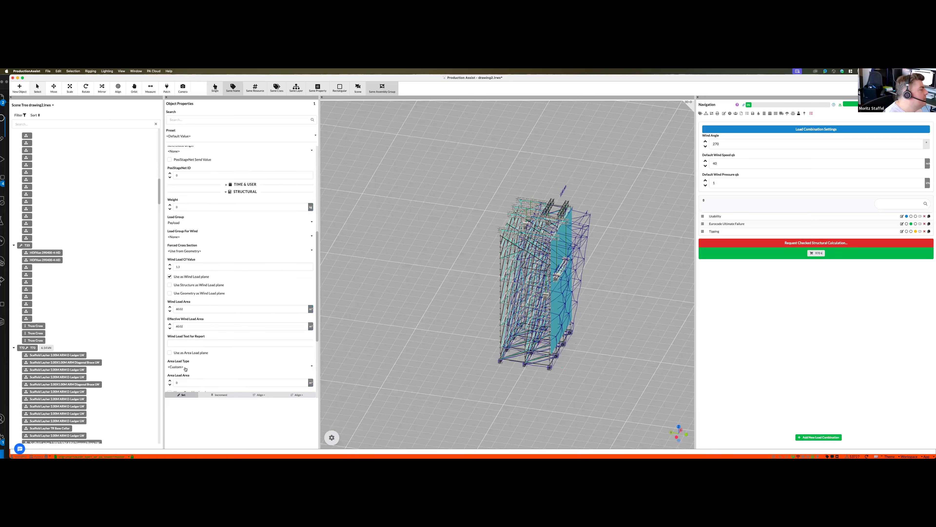
pyautogui.scroll(-2, 190, 359)
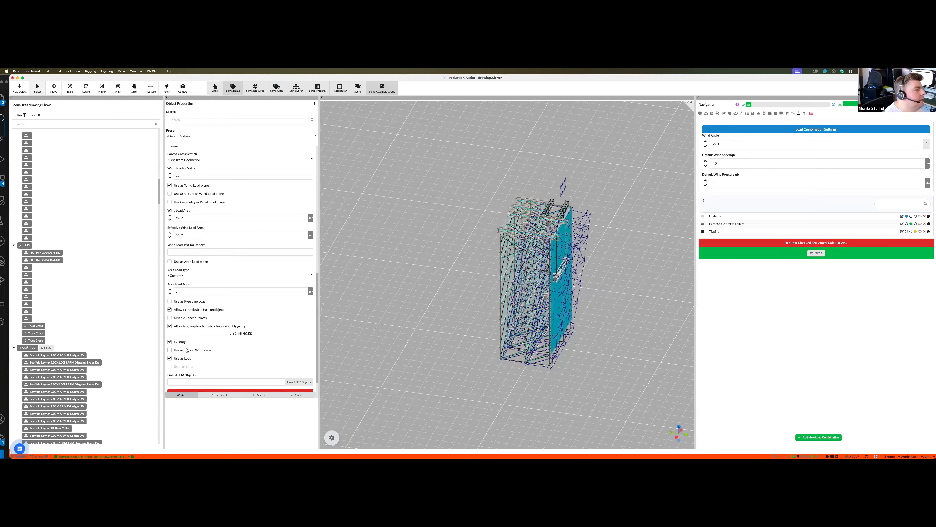
pyautogui.click(191, 349)
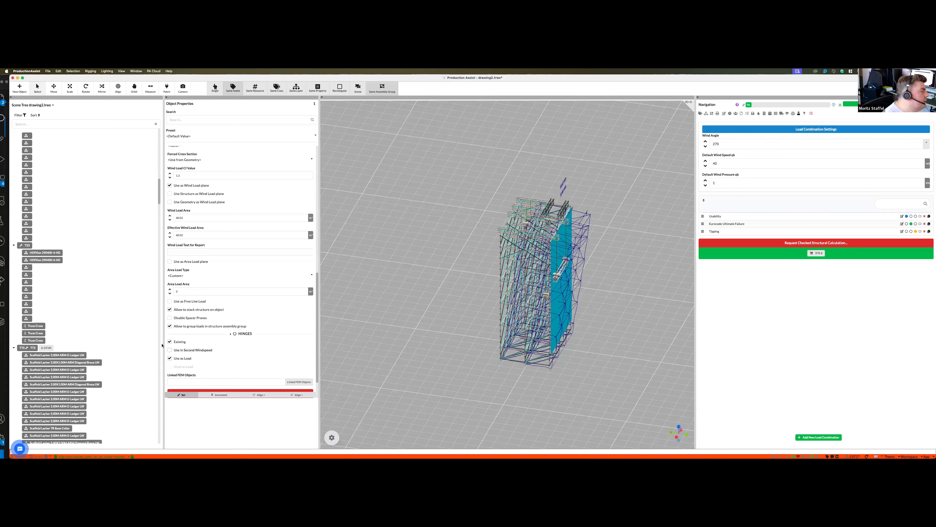
pyautogui.click(205, 350)
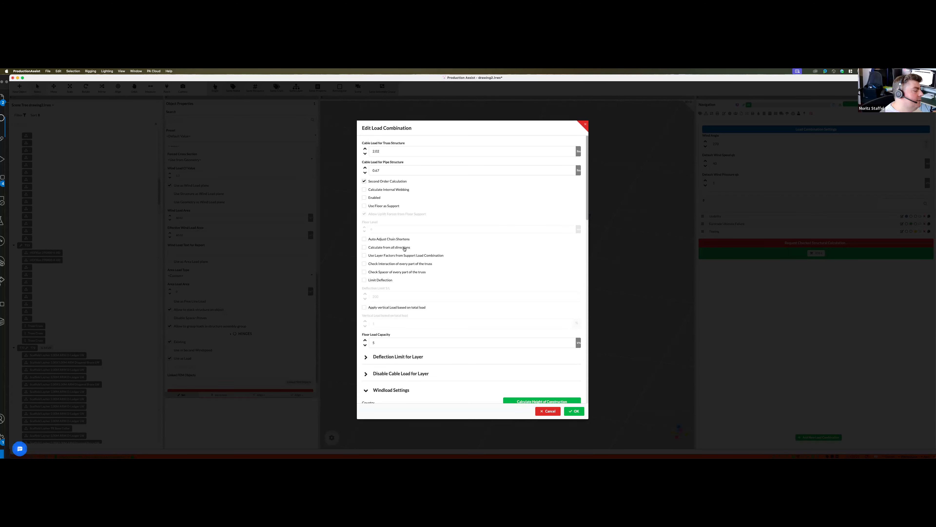
pyautogui.click(575, 411)
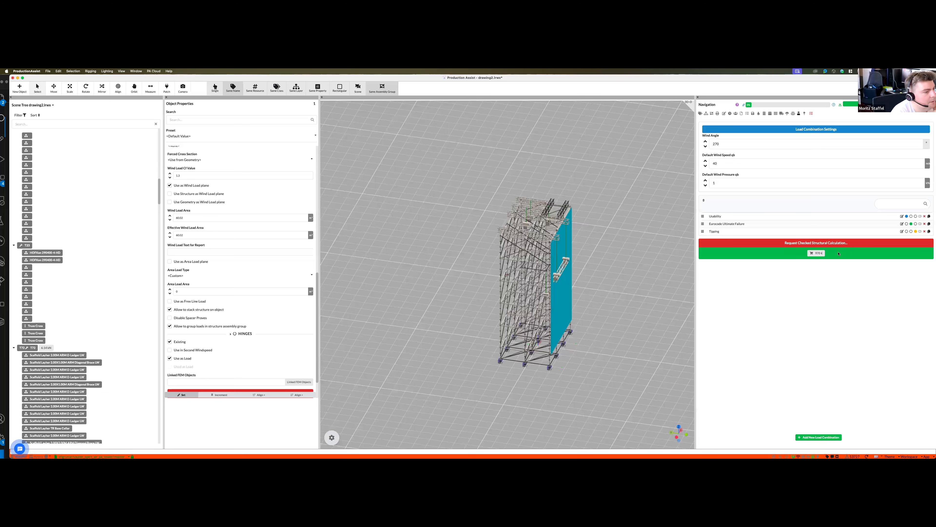
pyautogui.scroll(2, 630, 344)
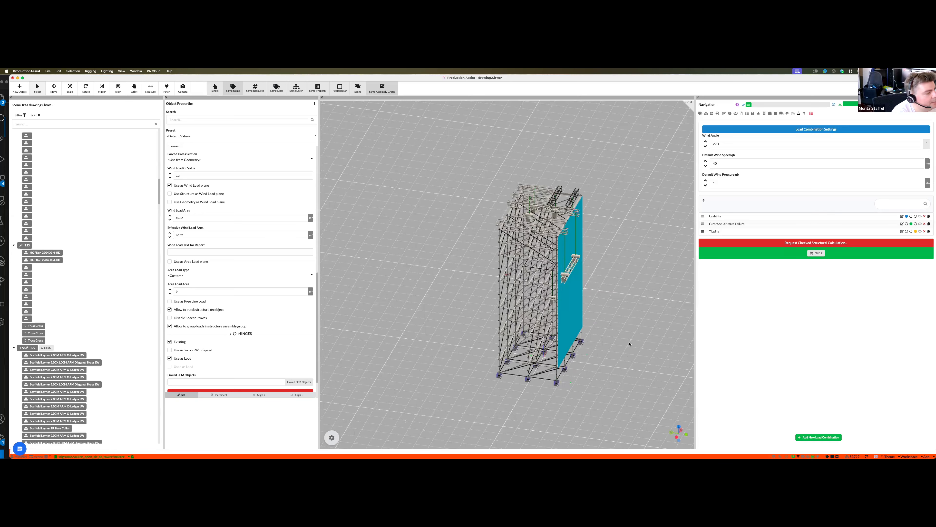
pyautogui.scroll(-2, 630, 344)
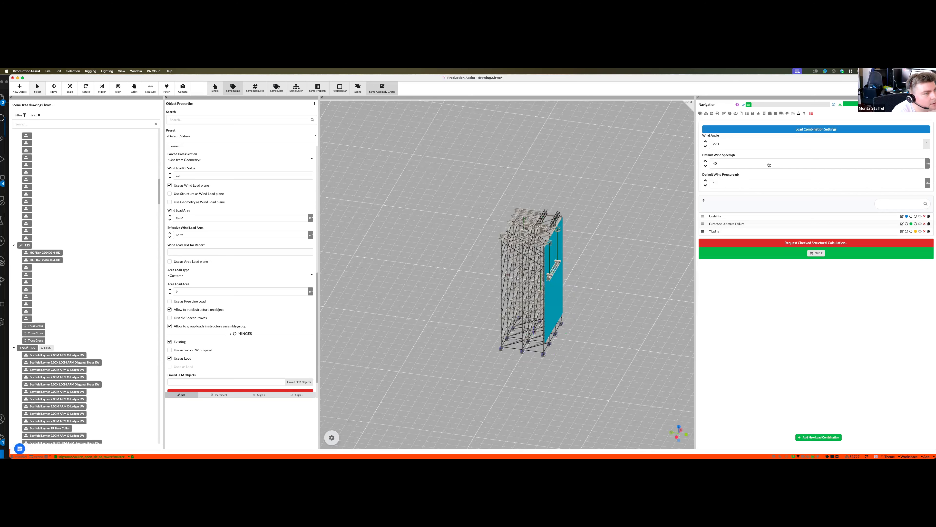
pyautogui.click(705, 207)
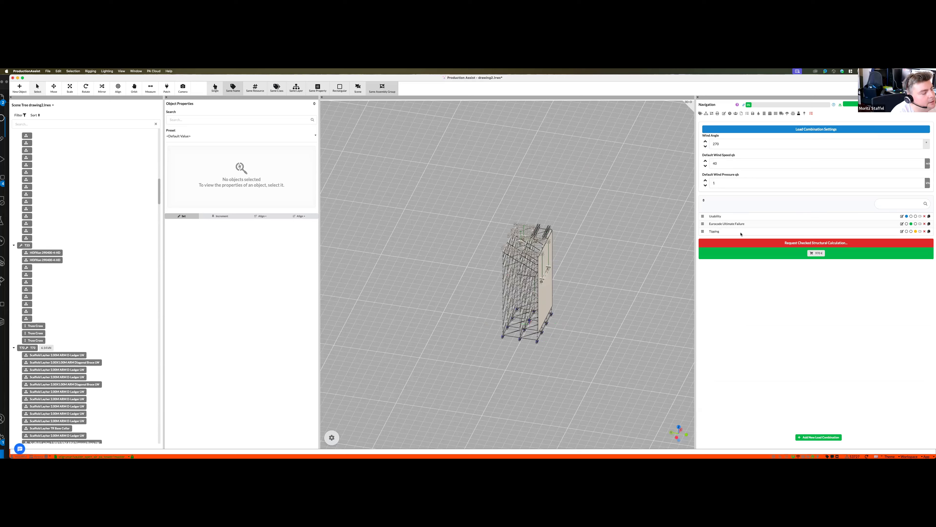
pyautogui.click(805, 113)
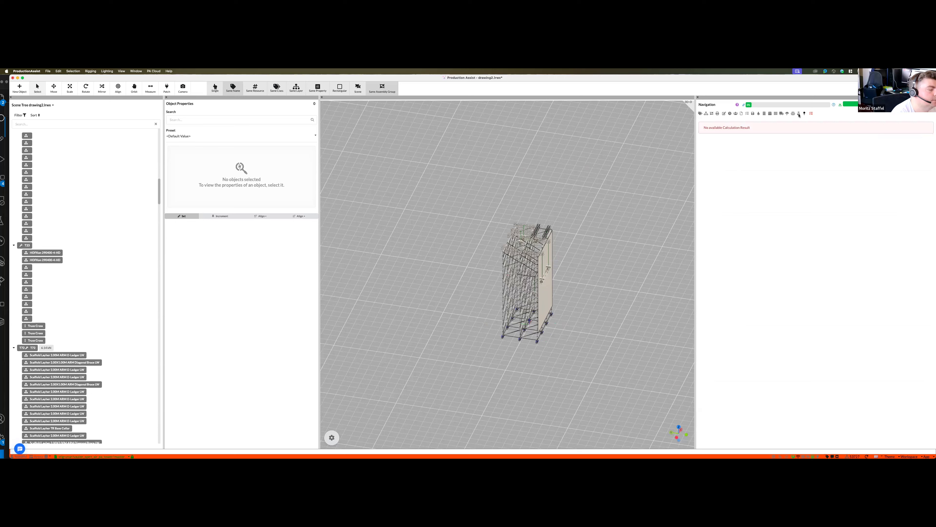
# - Add a new load combination, set its Load Factor for all loads to 10 and enable it for calculation
pyautogui.click(799, 114)
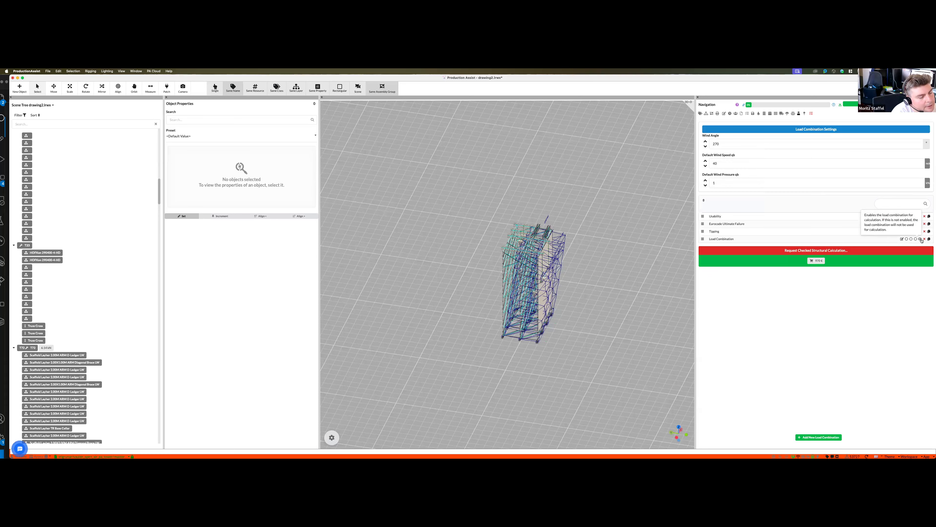
pyautogui.click(902, 239)
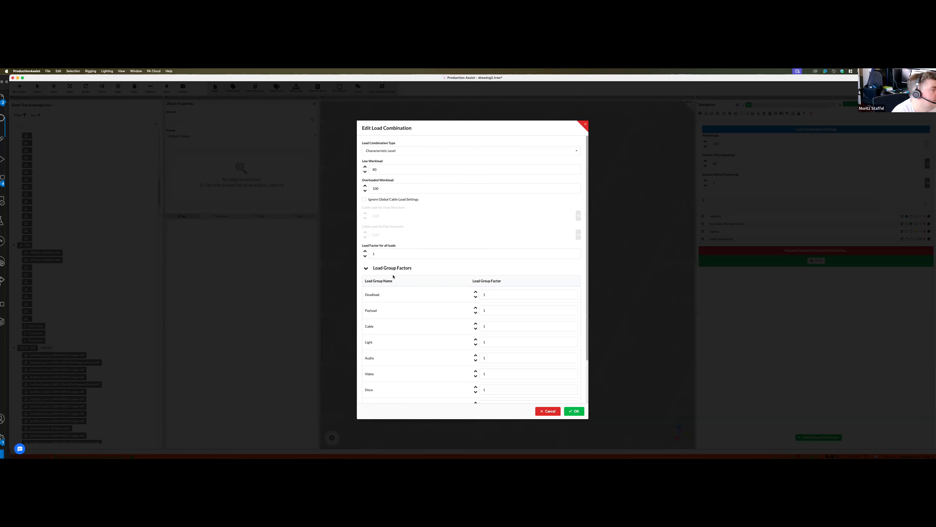
pyautogui.click(394, 253)
pyautogui.write('0')
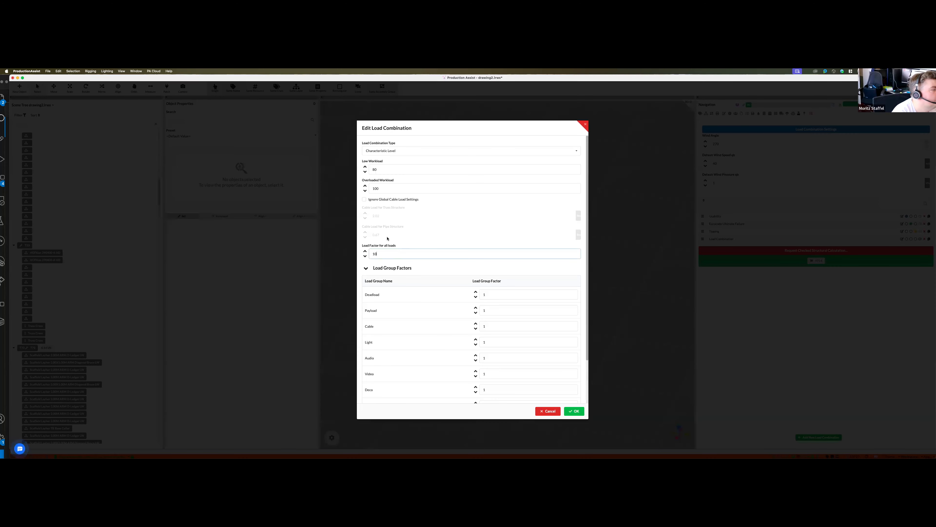
pyautogui.click(580, 415)
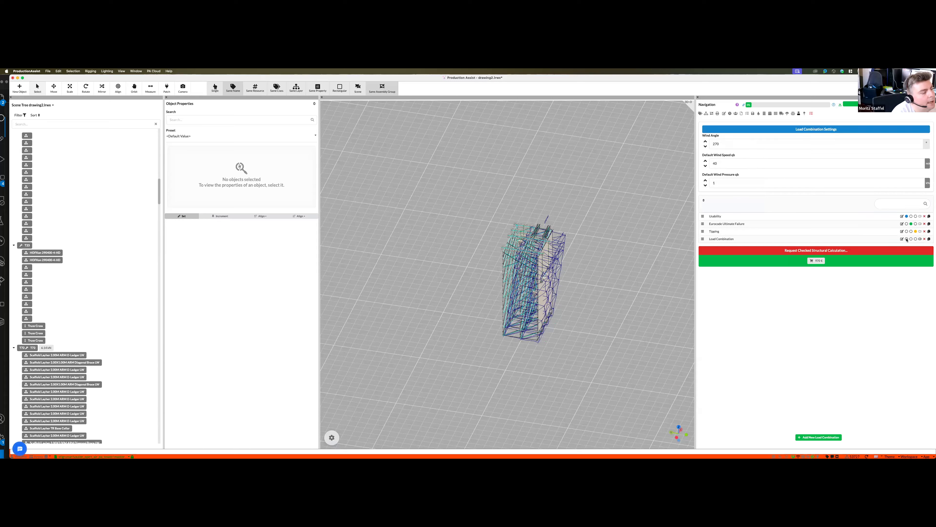
pyautogui.click(920, 239)
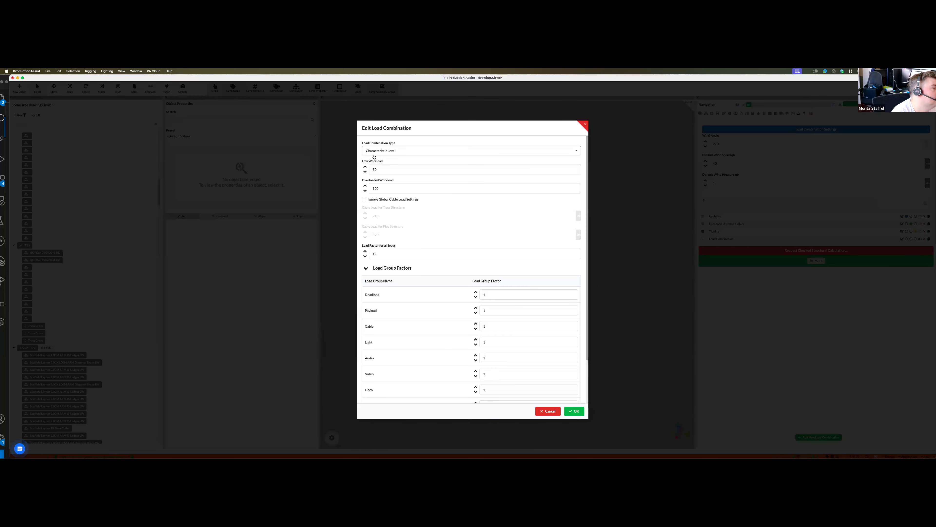
# - Set the new load combination's Load Combination Type to Design Level and apply it
pyautogui.click(374, 154)
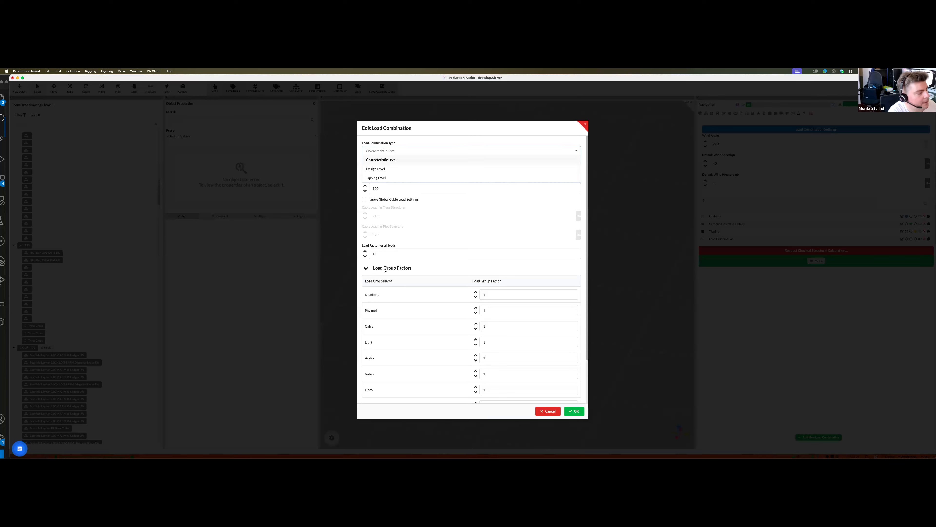
pyautogui.click(384, 170)
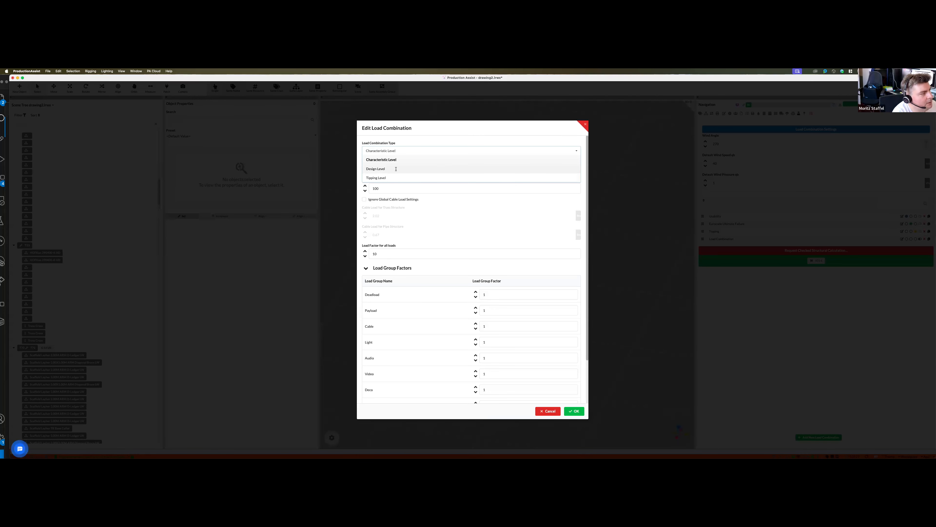
pyautogui.click(378, 151)
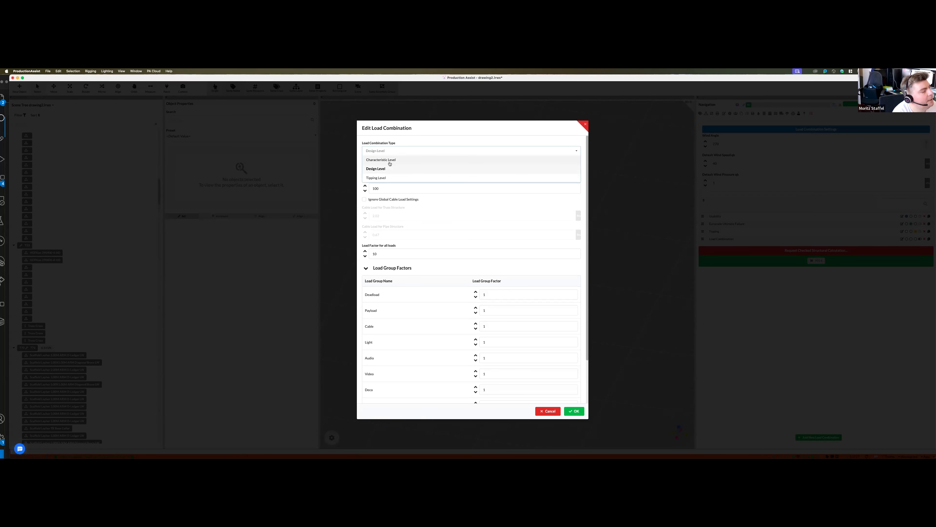
pyautogui.click(369, 169)
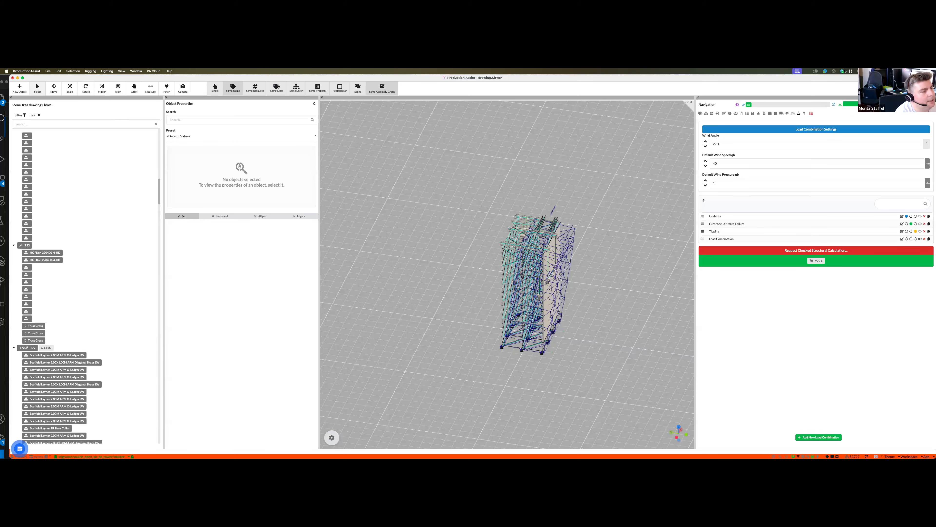
# - Recalculate the model and examine the Truss and Layher - Diagonale workloads in the Calculation Overview, including which load combination governs
pyautogui.click(841, 106)
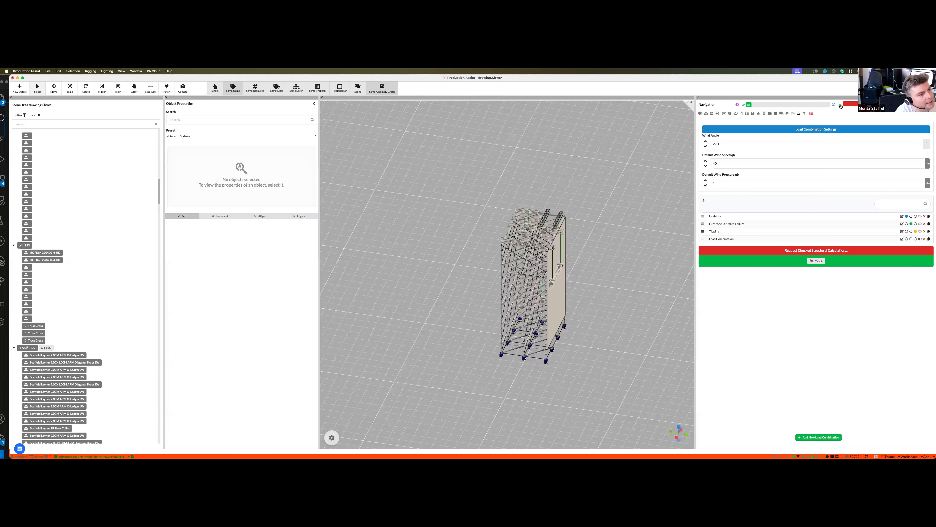
pyautogui.click(819, 106)
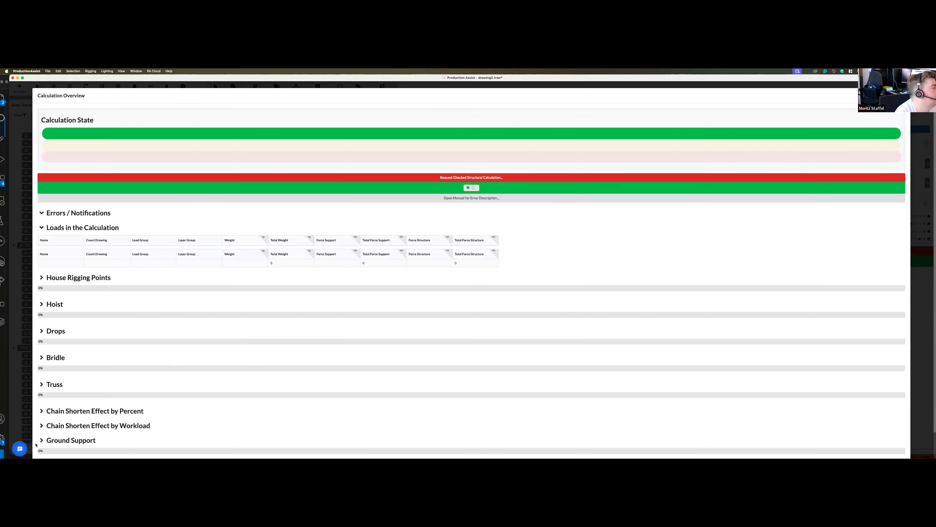
pyautogui.scroll(-15, 46, 362)
pyautogui.click(42, 356)
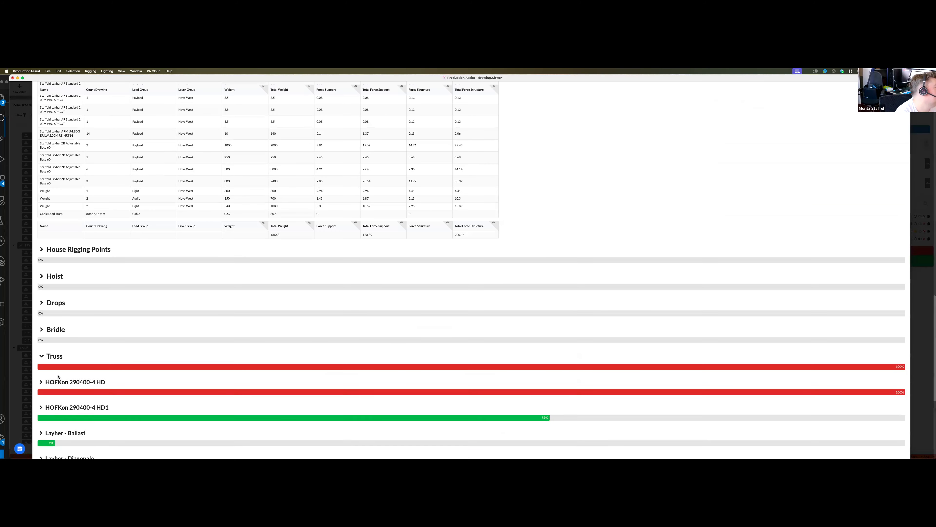
pyautogui.scroll(-3, 42, 357)
pyautogui.click(41, 355)
pyautogui.scroll(-5, 146, 393)
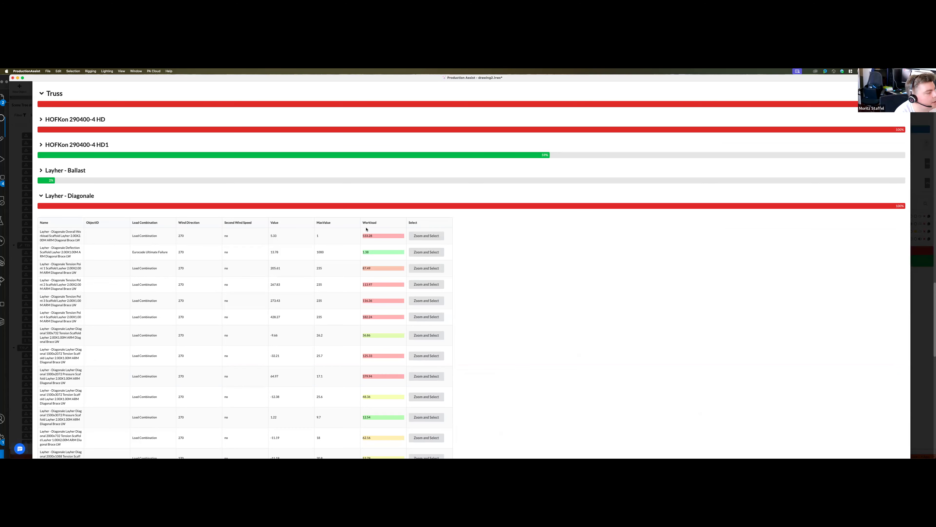
pyautogui.click(921, 240)
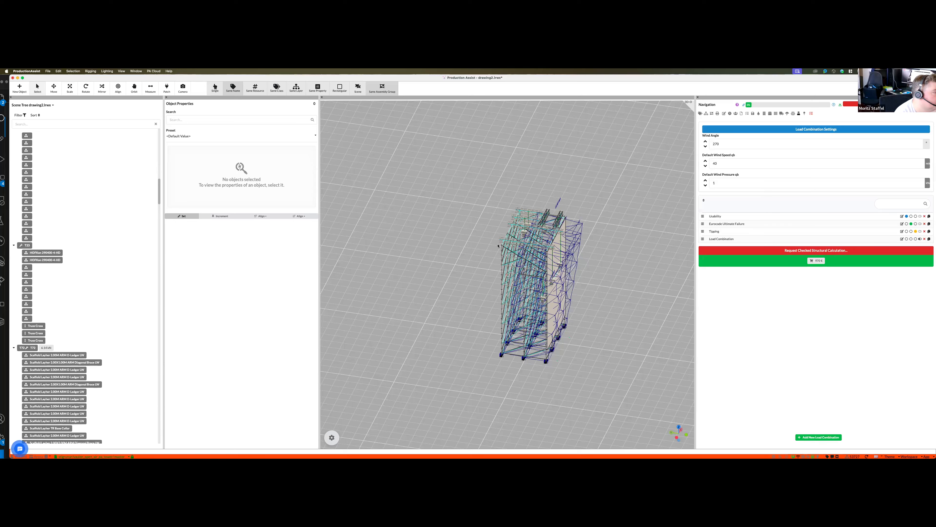
# - Select the two horizontal truss pieces near the tower's top and try the custom name "sddsada" as their Load Group
pyautogui.click(479, 245)
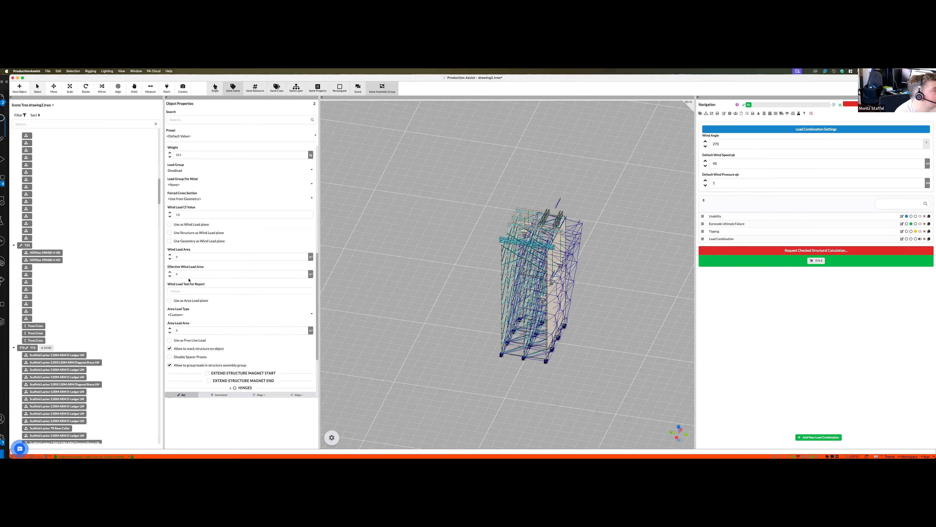
pyautogui.scroll(2, 195, 315)
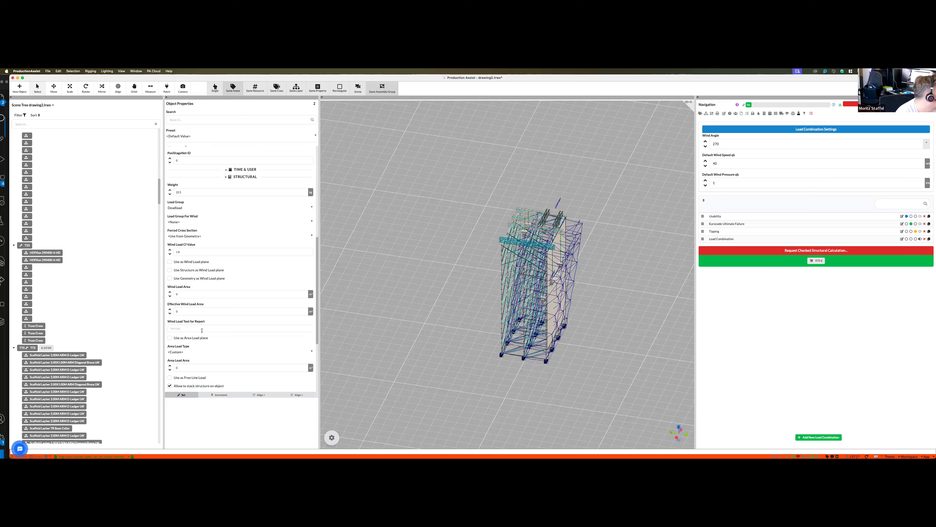
pyautogui.scroll(2, 190, 317)
pyautogui.click(183, 241)
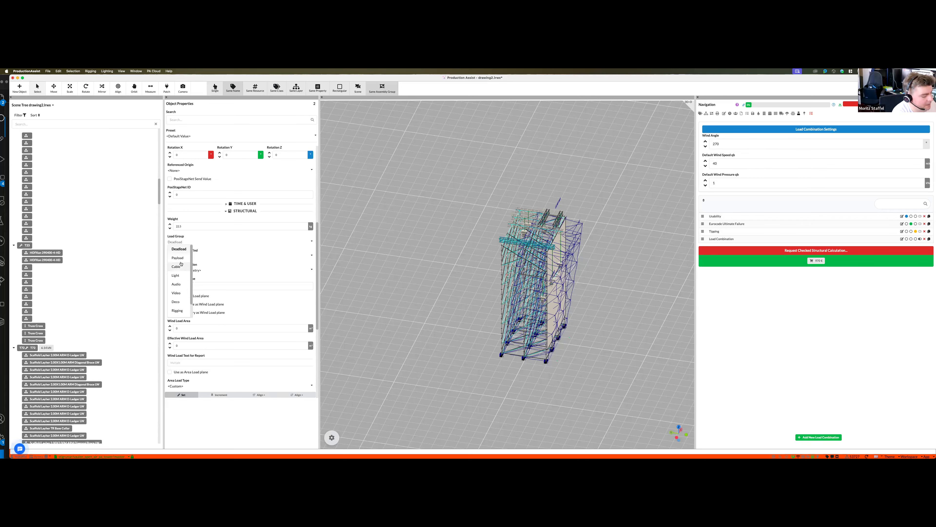
pyautogui.write('sddsada')
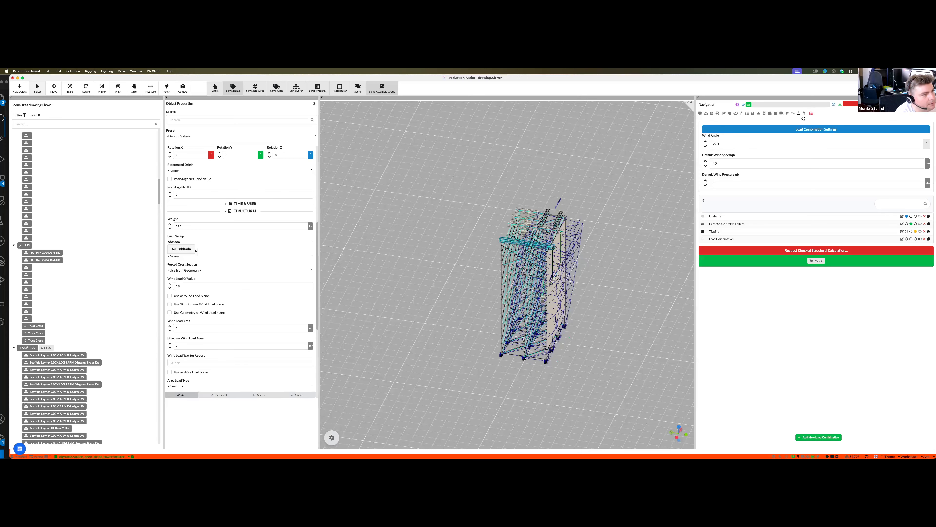
# - Create a new load group and assign it as the Load Group of the two selected truss pieces
pyautogui.click(793, 113)
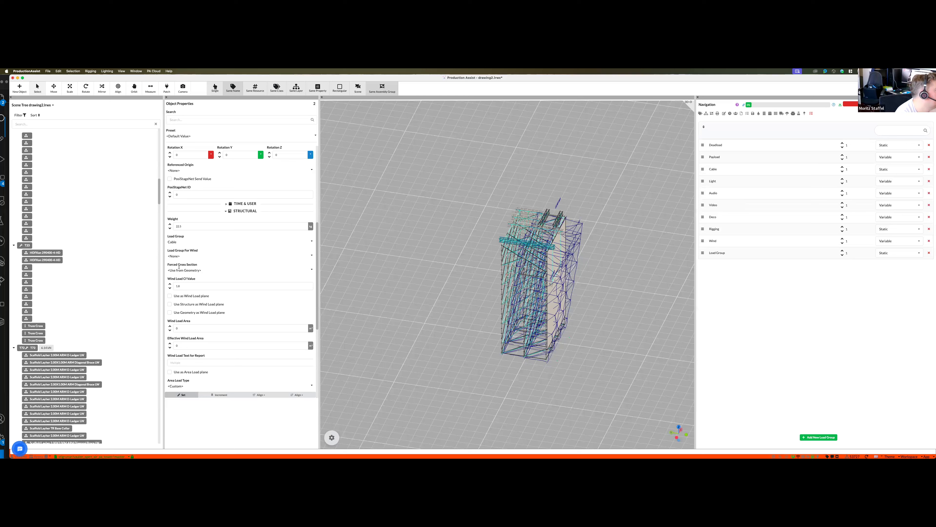
pyautogui.click(181, 242)
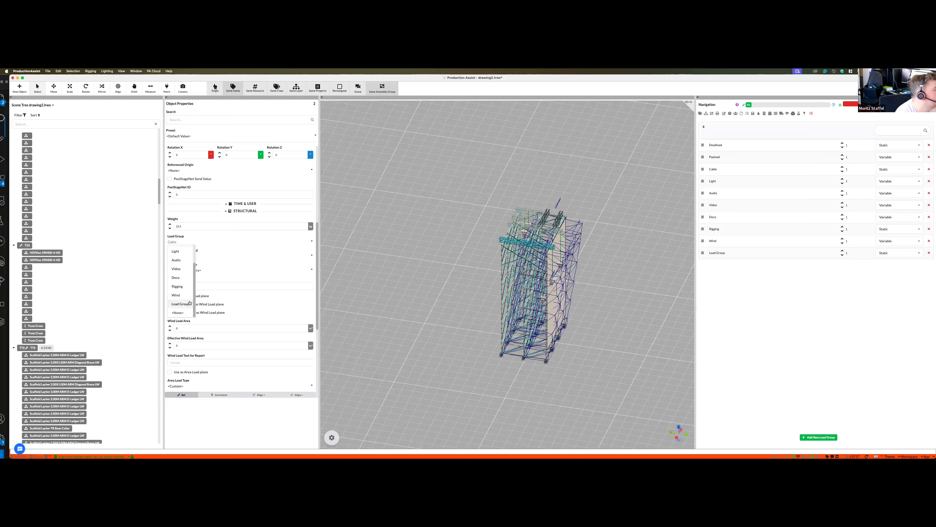
pyautogui.press('Return')
# - Set the new load group's factor to 5 in the custom load combination and toggle that combination for calculation
pyautogui.click(811, 113)
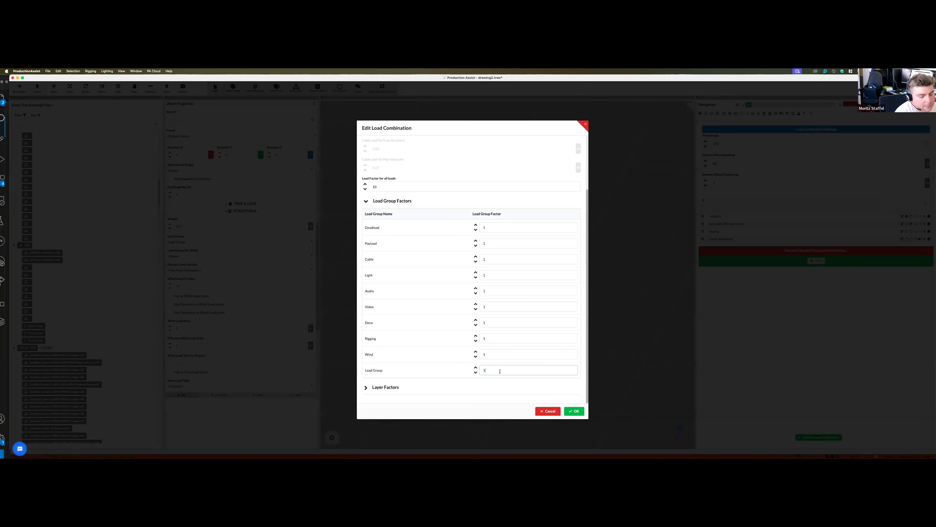
pyautogui.press('super+a')
pyautogui.write('5')
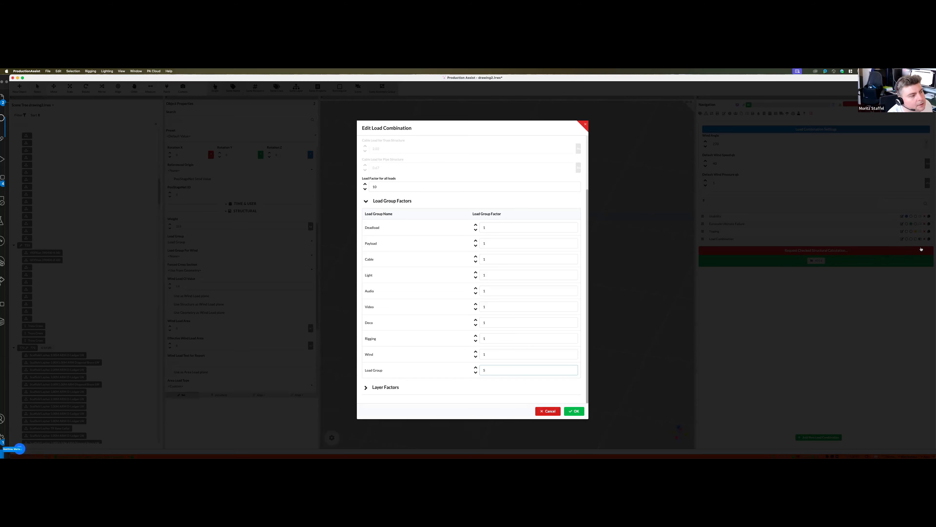
pyautogui.click(923, 239)
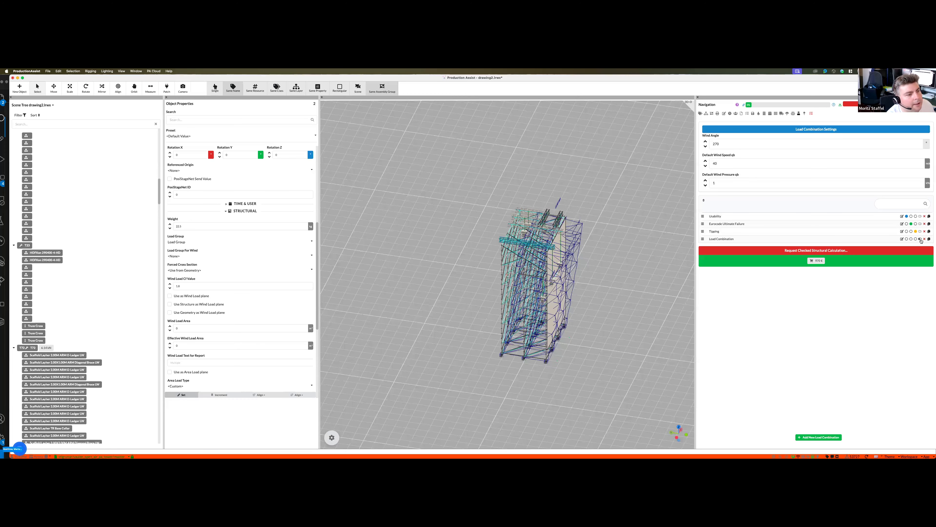
pyautogui.click(921, 241)
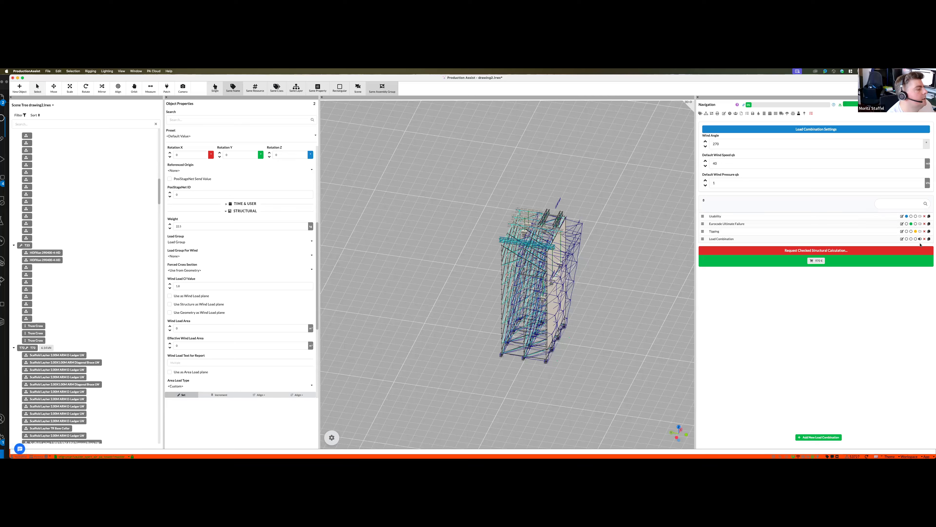
pyautogui.click(920, 241)
pyautogui.click(921, 241)
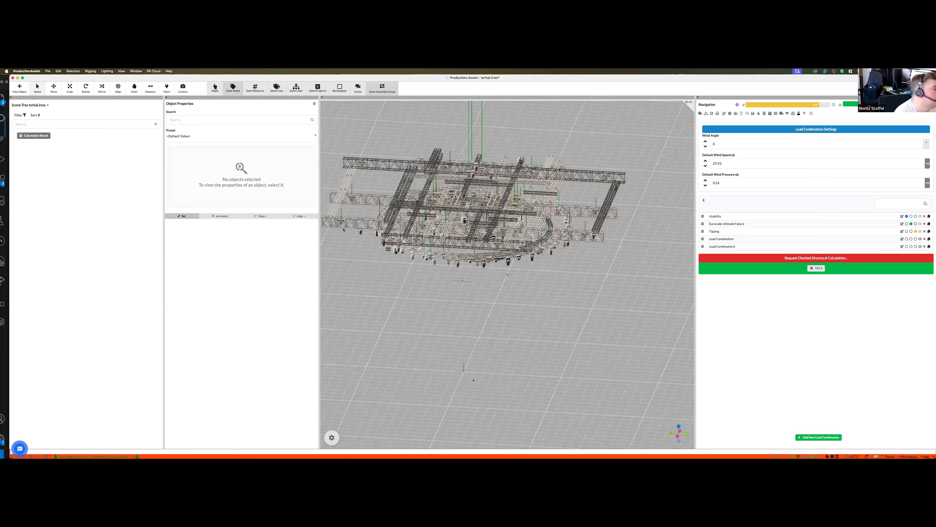
# - Review the 2 Ton CM Lodestar hoists' forces in the Hoist Load Overview worksheet and make the hoists a selection group
pyautogui.moveTo(411, 224); pyautogui.dragTo(467, 227, button='middle')
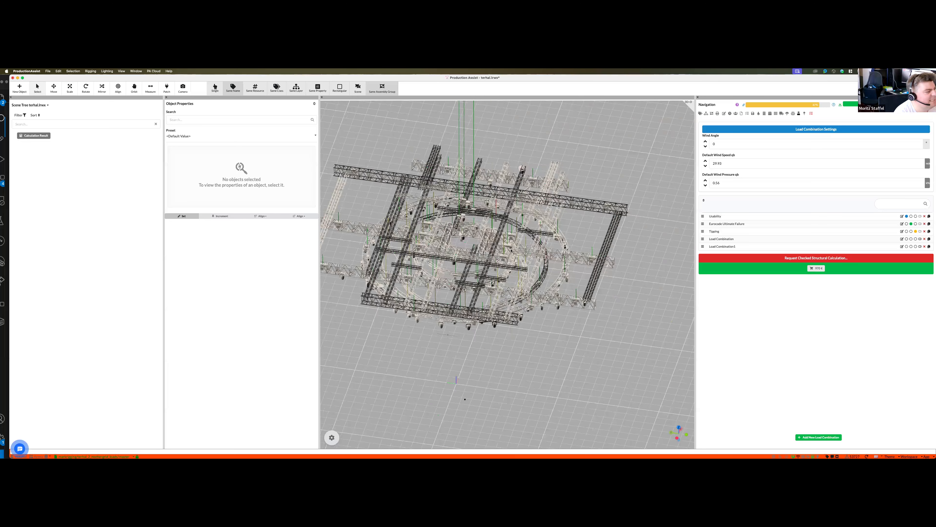
pyautogui.click(586, 261)
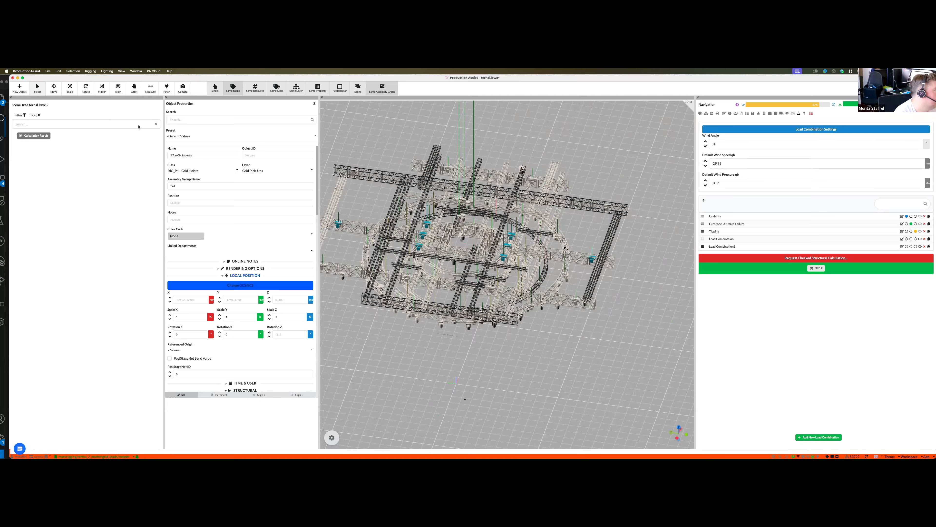
pyautogui.press('super+Tab')
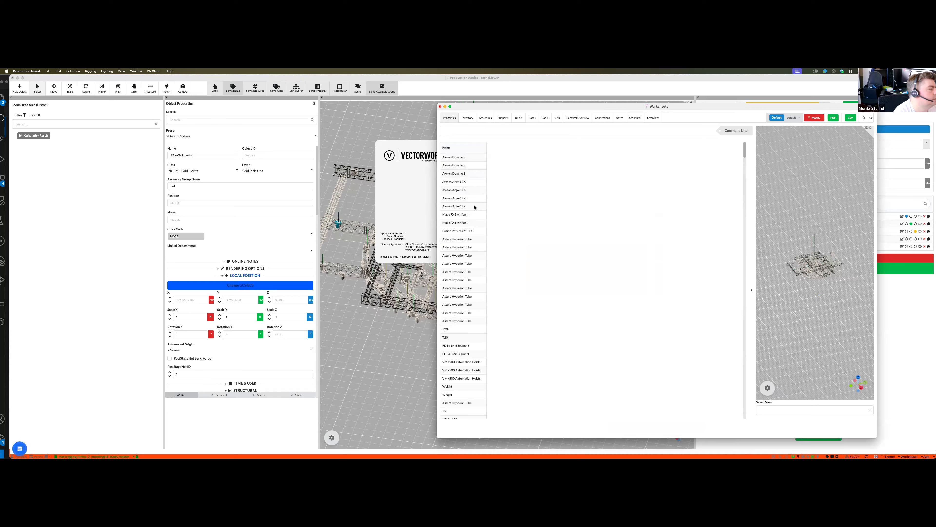
pyautogui.press('super+Tab')
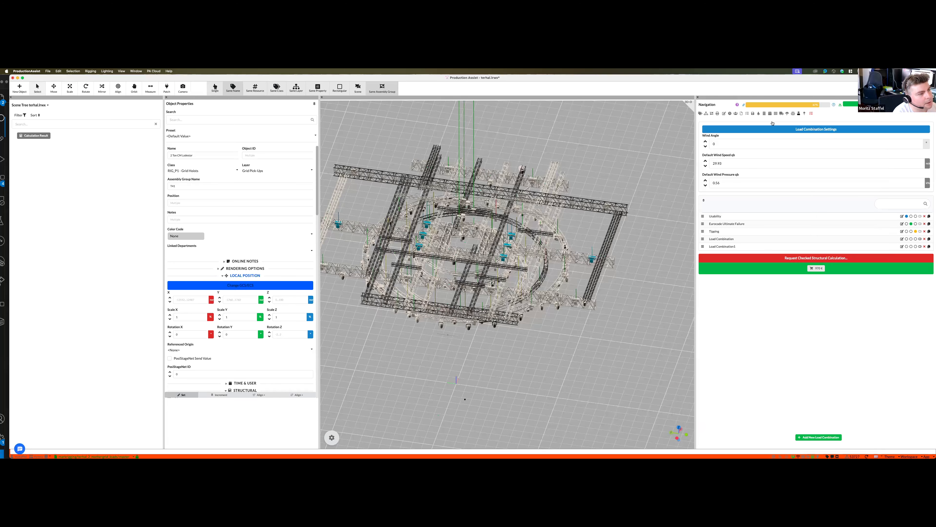
pyautogui.press('super+Tab')
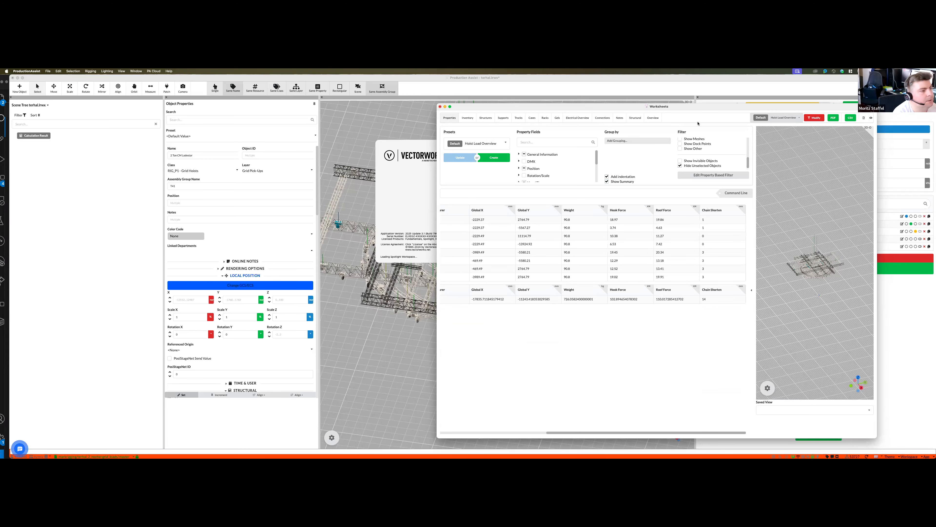
pyautogui.press('super+Tab')
pyautogui.click(712, 113)
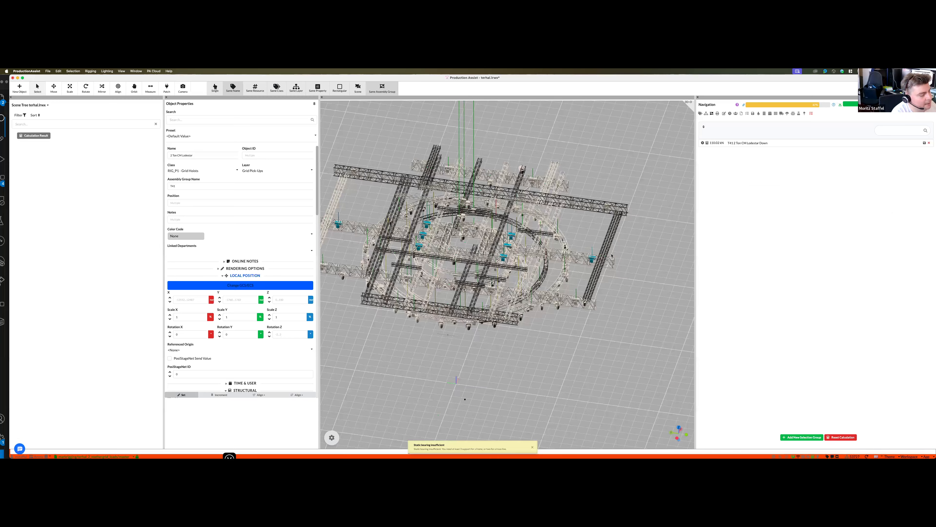
# - Try the Move tool on a single outer hoist, and delete the Ayrton Domino S fixture near the rig's edge
pyautogui.click(641, 295)
pyautogui.click(215, 87)
pyautogui.click(592, 259)
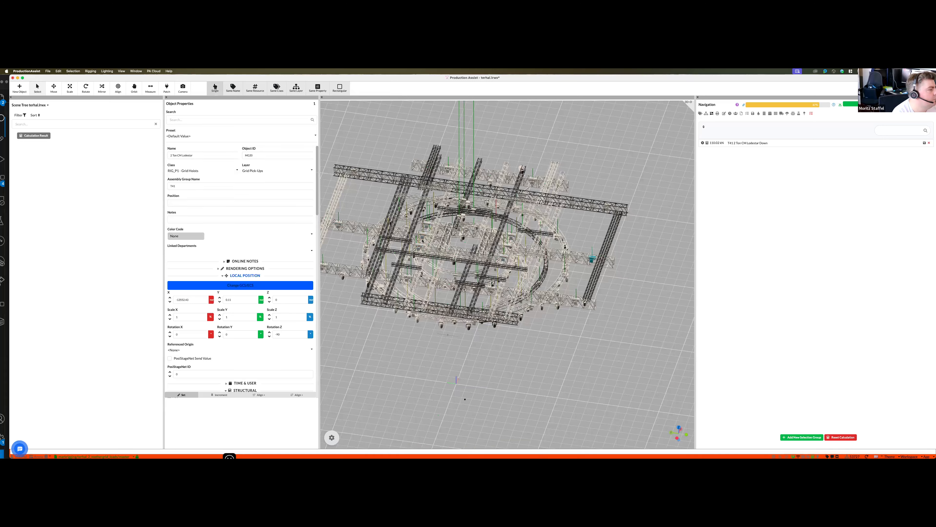
pyautogui.press('m')
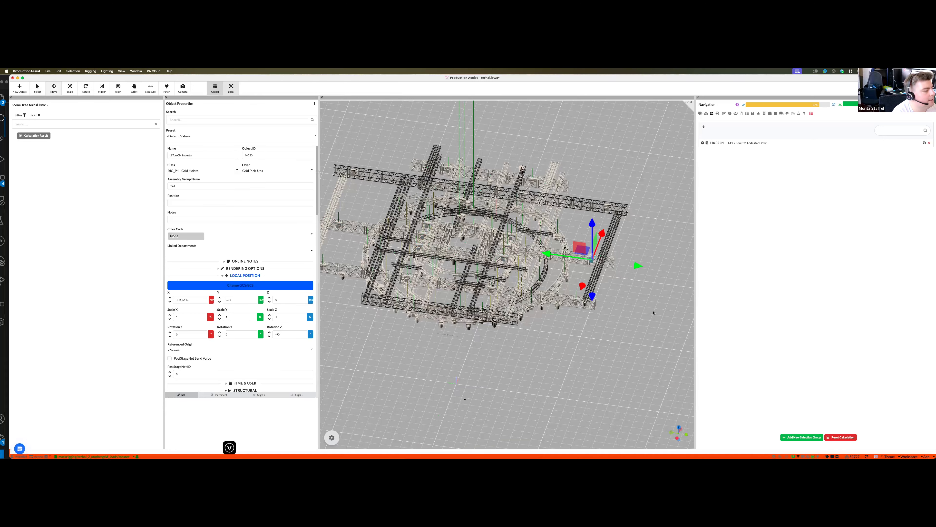
pyautogui.click(599, 277)
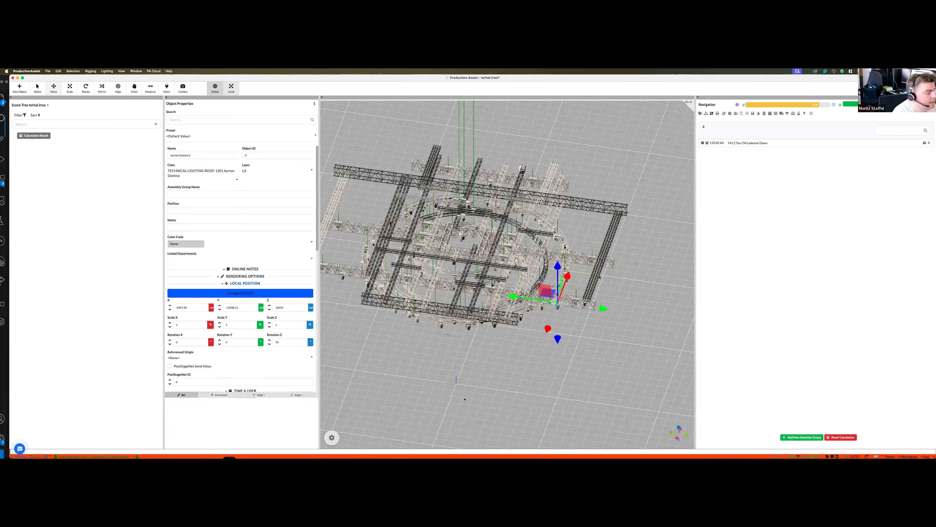
pyautogui.press('Delete')
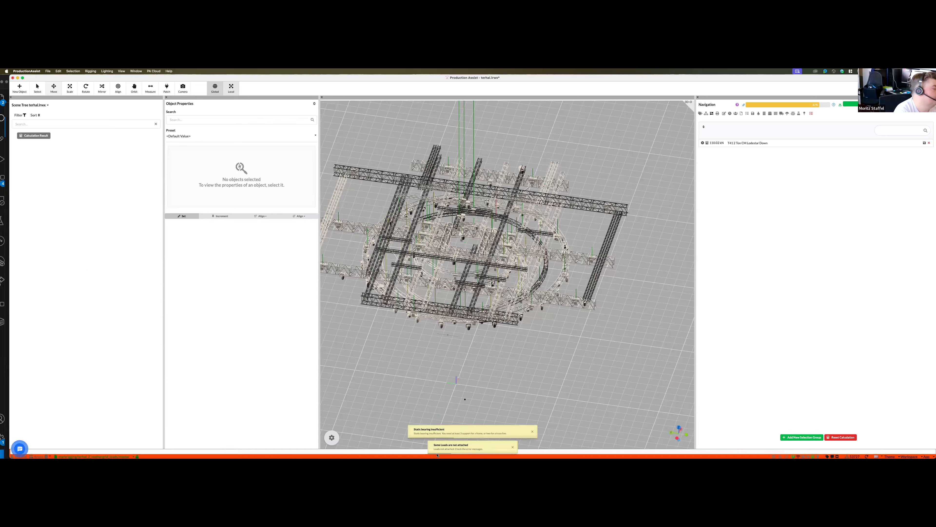
# - Switch to Vectorworks and start a blank document that uses Production Assist, cancelling the welcome tour
pyautogui.moveTo(230, 457)
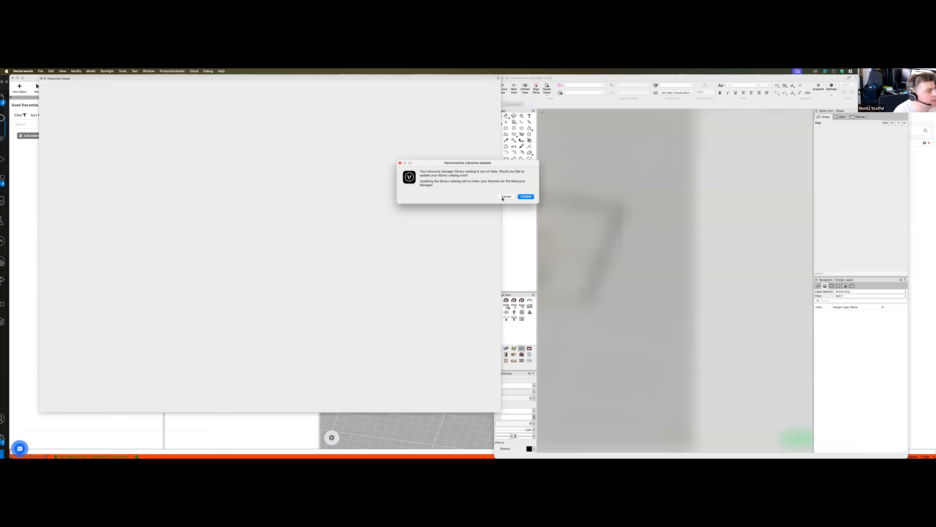
pyautogui.click(505, 196)
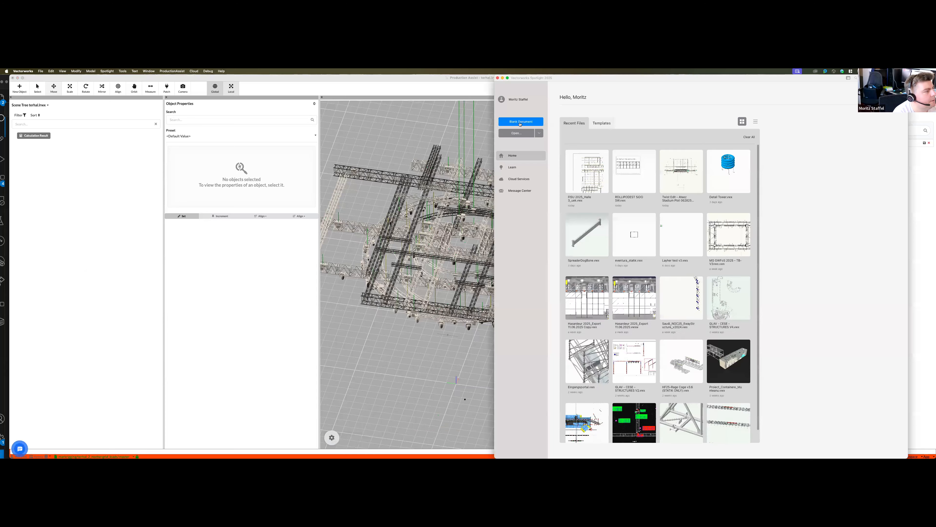
pyautogui.click(519, 123)
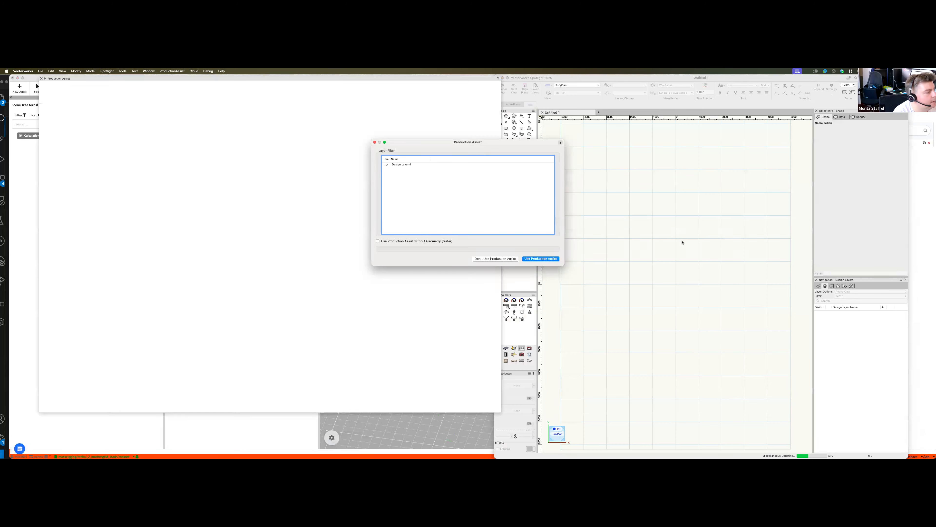
pyautogui.click(541, 259)
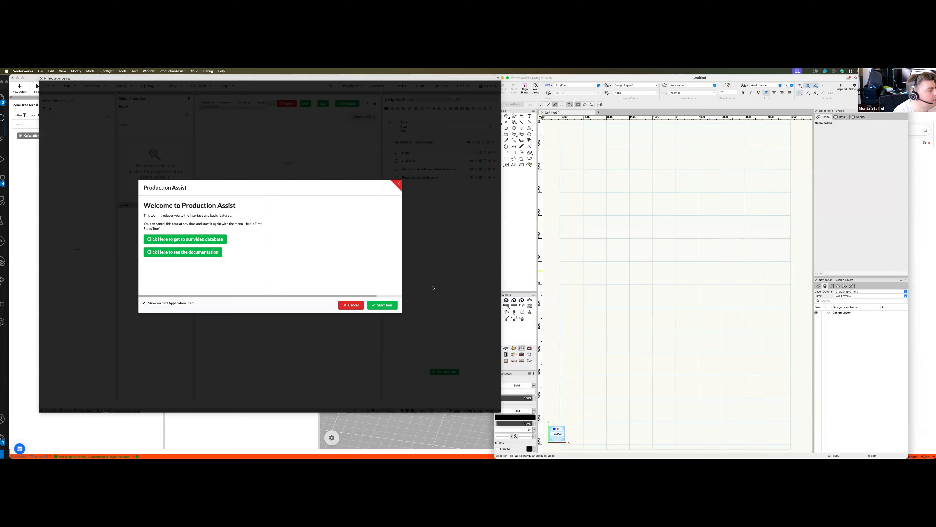
pyautogui.click(354, 306)
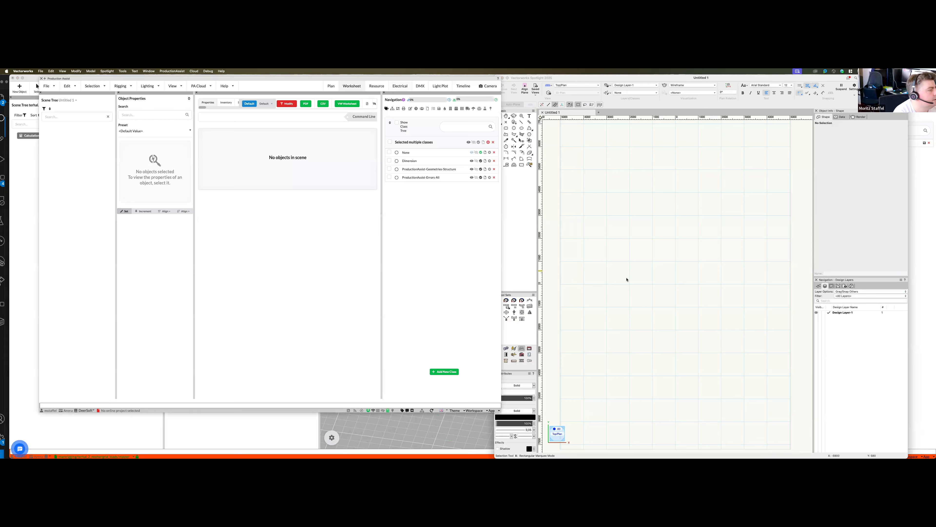
# - Place two connected ProTruss SQ30-500 Straight pieces as a slanted truss run in the drawing
pyautogui.click(507, 306)
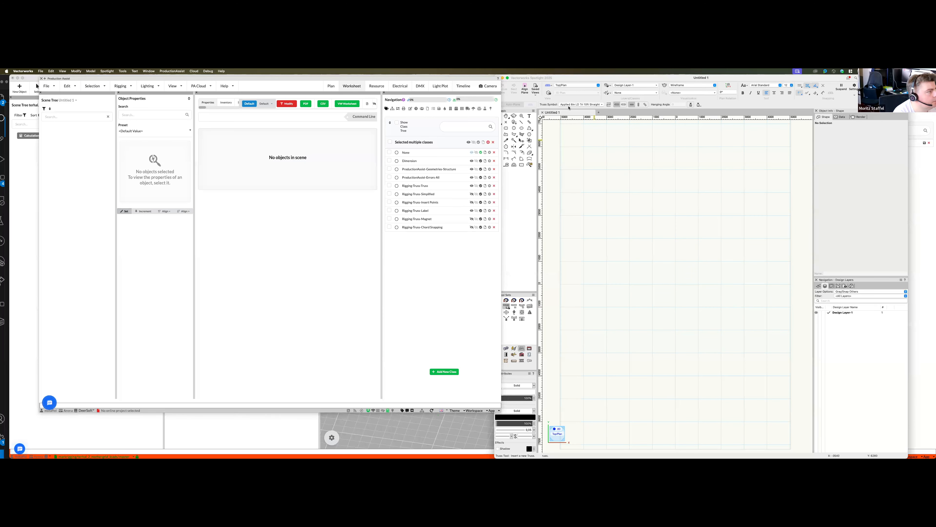
pyautogui.click(582, 105)
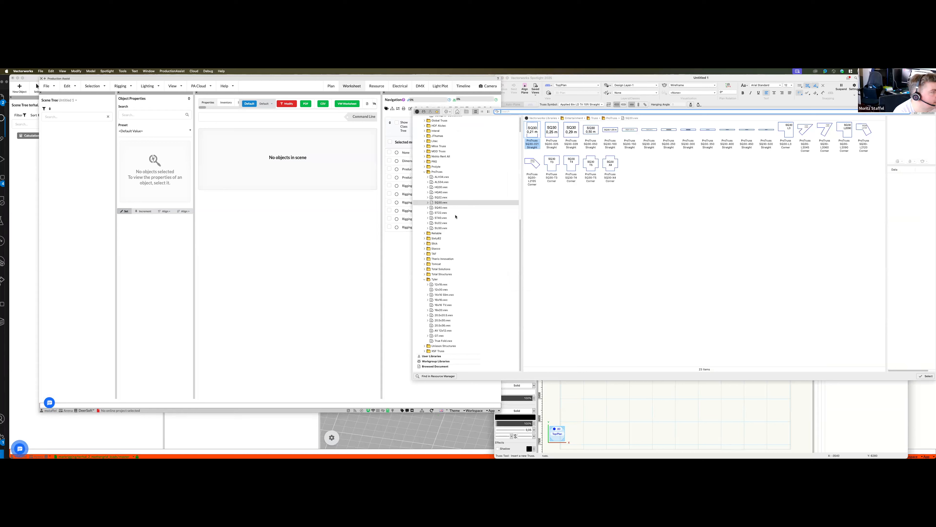
pyautogui.click(766, 137)
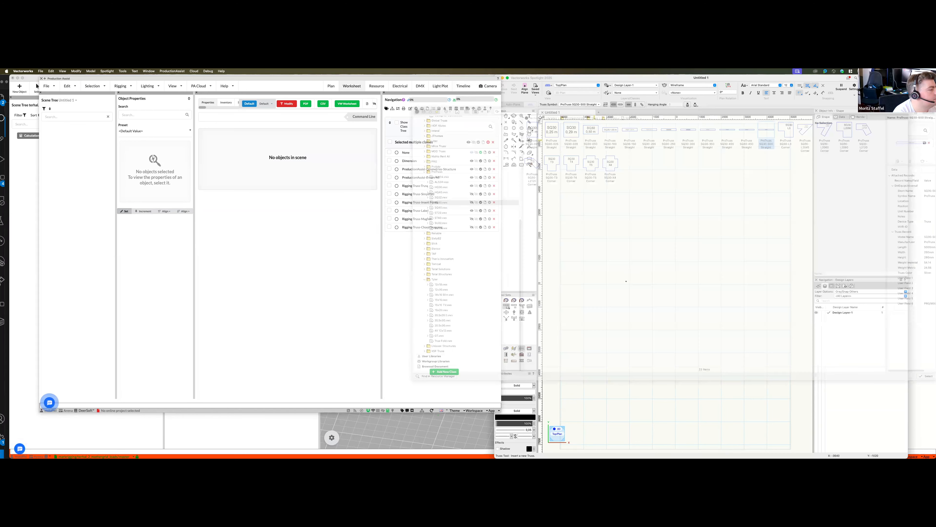
pyautogui.click(693, 265)
pyautogui.click(627, 282)
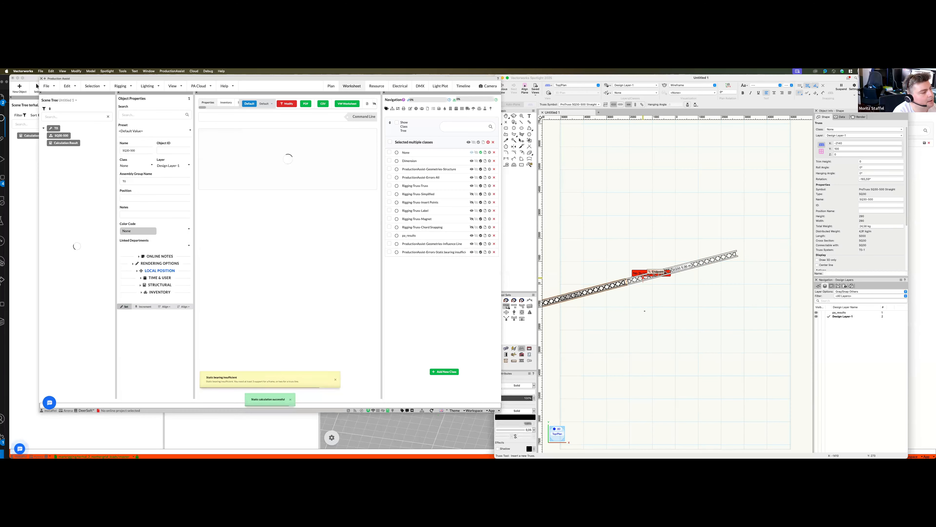
pyautogui.scroll(-2, 647, 311)
pyautogui.scroll(-2, 647, 311)
pyautogui.press('x')
pyautogui.scroll(2, 635, 299)
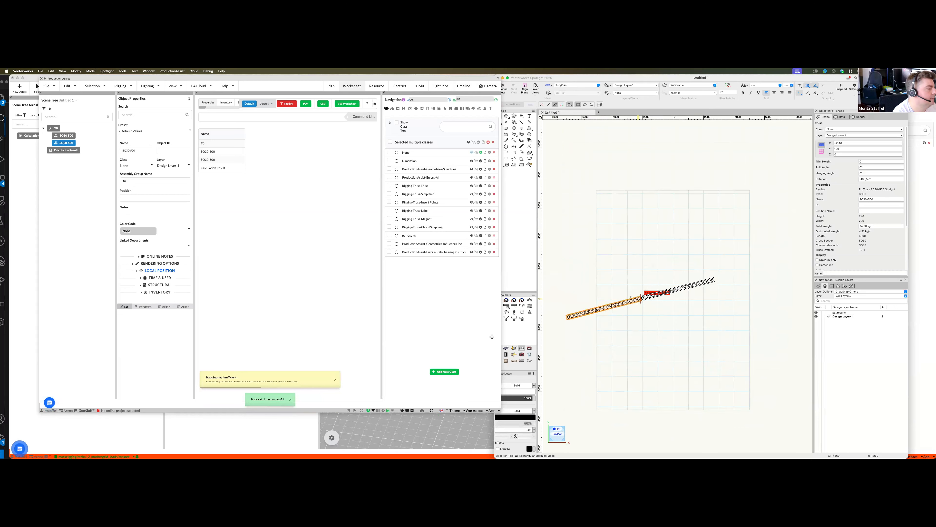
# - Insert a Dead Hang 1 Ton Audio hoist near each end of the slanted truss run
pyautogui.click(514, 312)
pyautogui.click(707, 281)
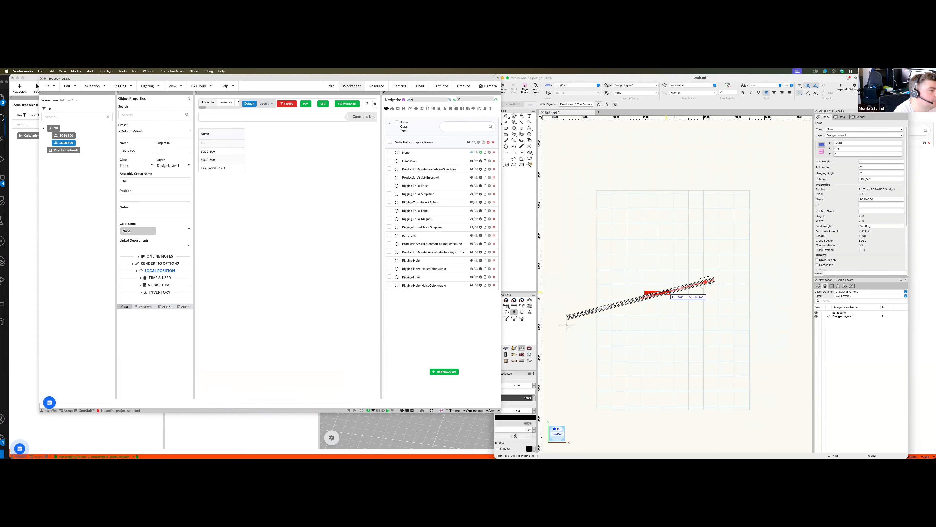
pyautogui.click(579, 315)
pyautogui.click(599, 338)
pyautogui.press('x')
# - Make the two dead hang hoists a selection group and inspect its load label at the truss end
pyautogui.click(397, 108)
pyautogui.click(389, 138)
pyautogui.scroll(5, 727, 282)
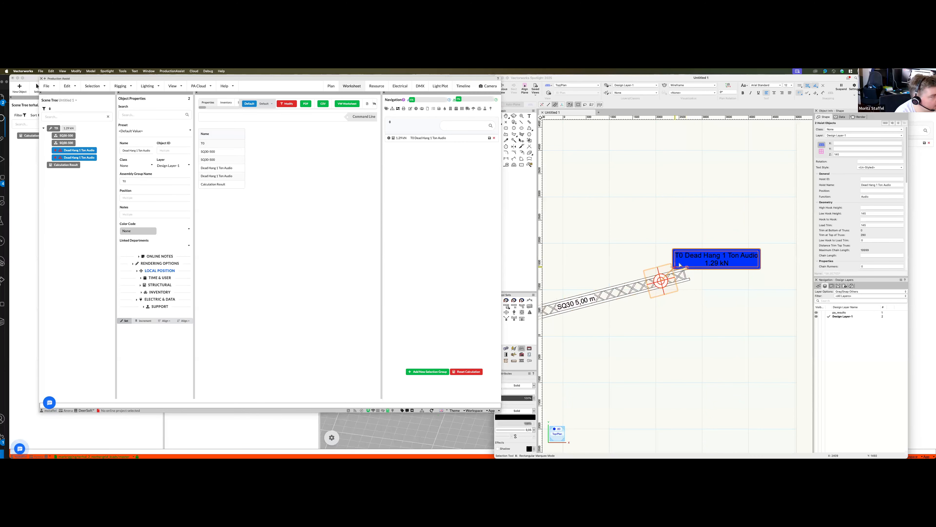
pyautogui.scroll(-5, 682, 289)
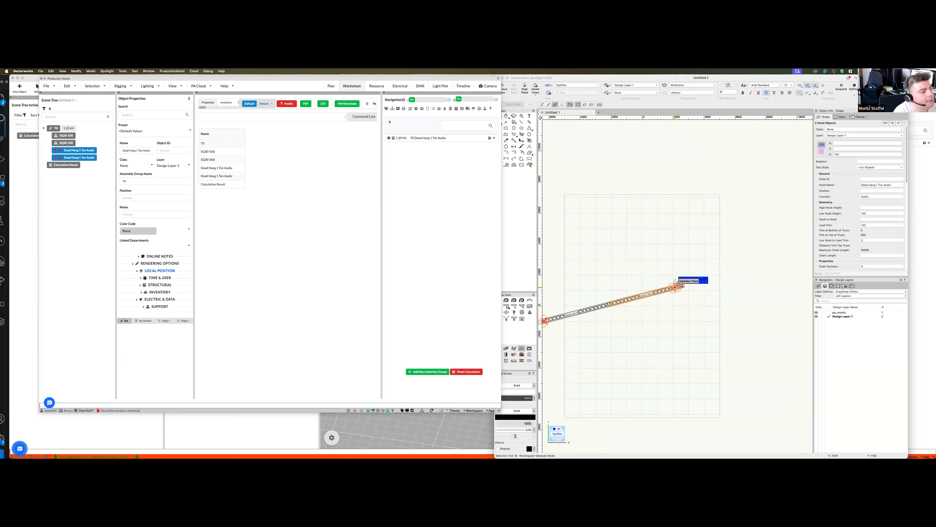
pyautogui.scroll(-2, 640, 316)
pyautogui.scroll(2, 641, 315)
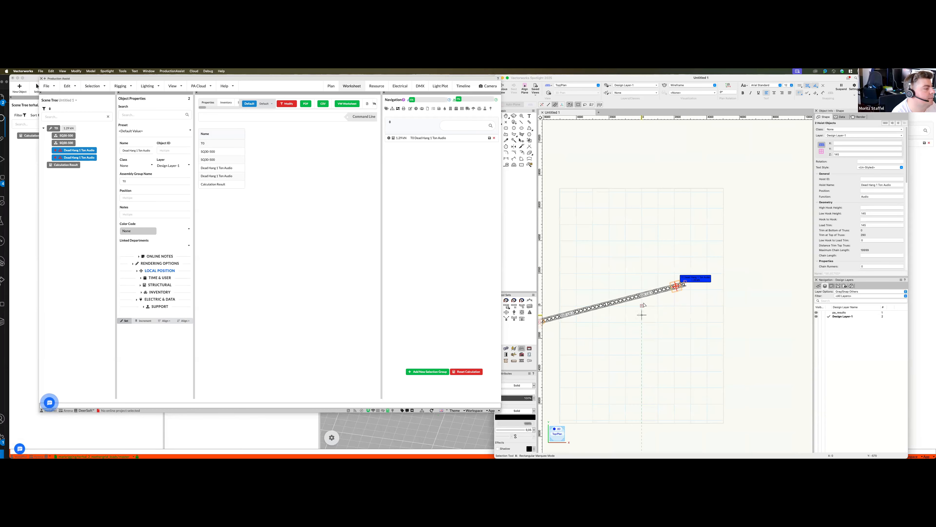
pyautogui.click(209, 218)
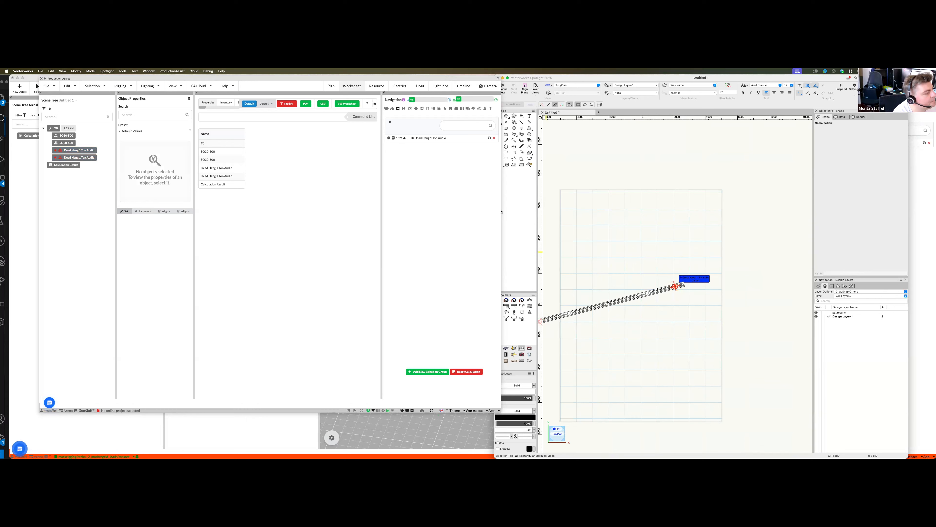
# - Place a second run of two connected ProTruss SQ30-500 Straight pieces above the first truss run
pyautogui.click(506, 306)
pyautogui.click(613, 262)
pyautogui.click(733, 249)
pyautogui.click(690, 252)
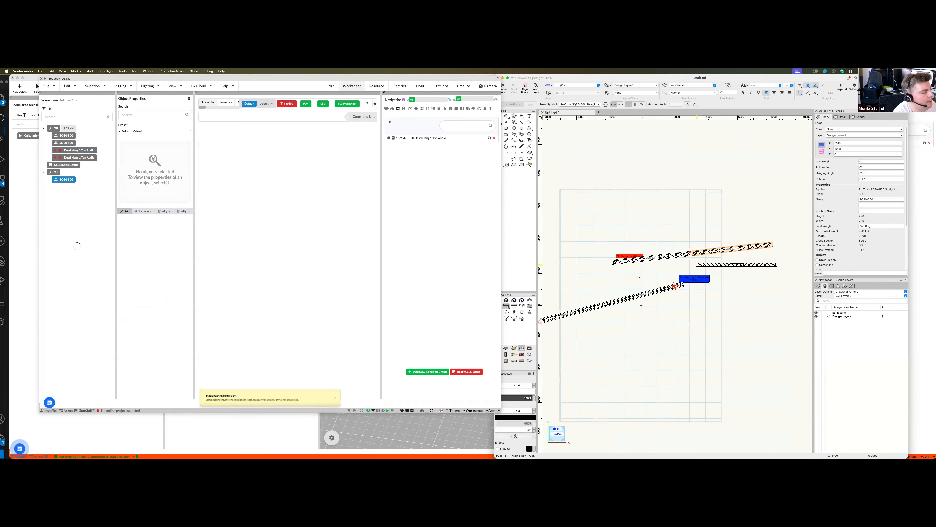
pyautogui.press('x')
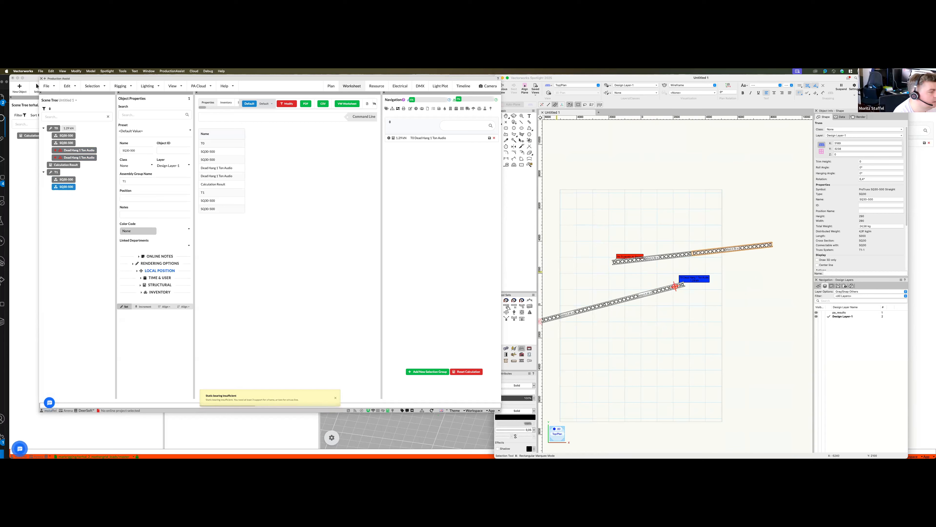
# - Insert a Dead Hang 1 Ton Audio hoist near each end of the second truss run
pyautogui.click(514, 311)
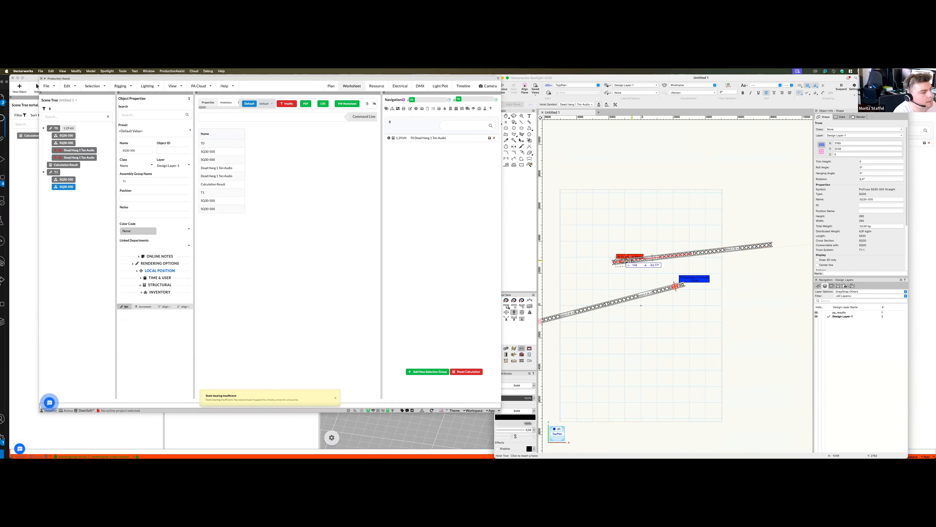
pyautogui.click(769, 245)
pyautogui.click(781, 270)
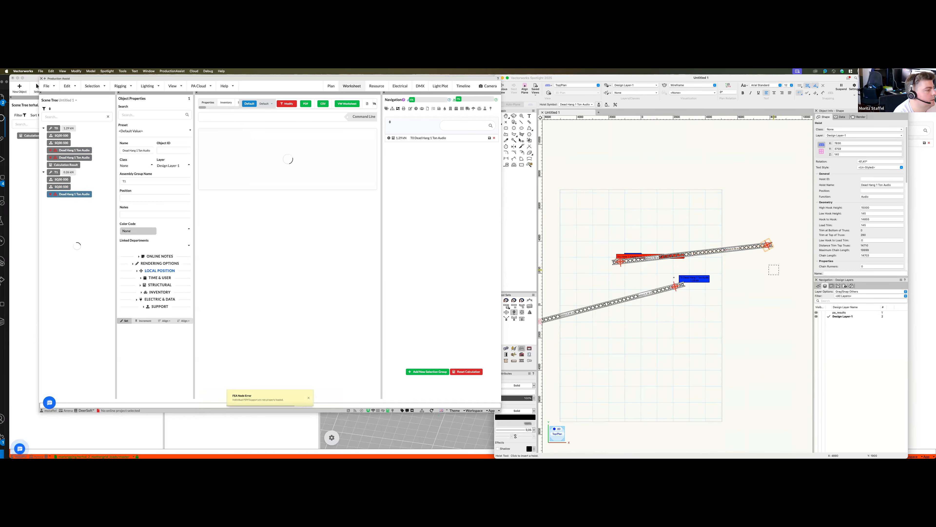
pyautogui.press('x')
pyautogui.scroll(-2, 653, 288)
# - Select the load label beside the lower truss run and view both truss runs together
pyautogui.click(682, 281)
pyautogui.scroll(-2, 682, 281)
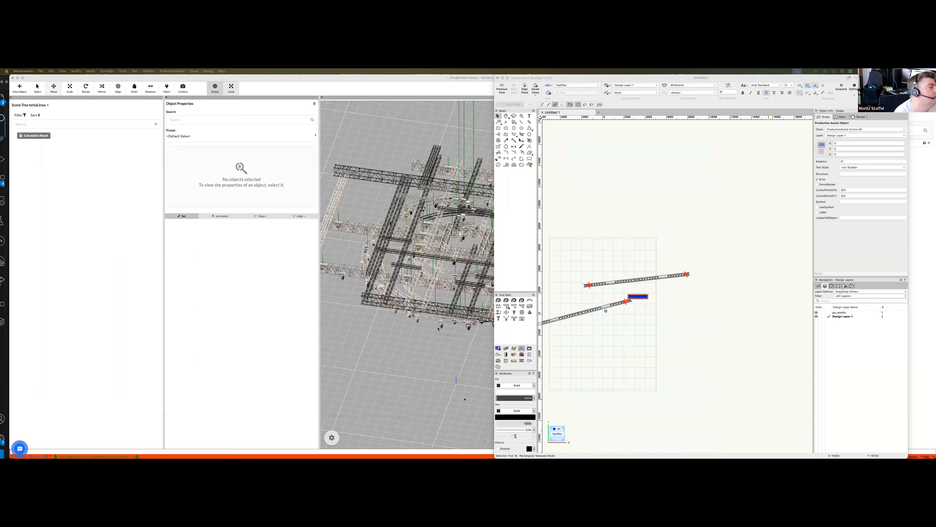
pyautogui.click(603, 308)
pyautogui.scroll(-1, 600, 303)
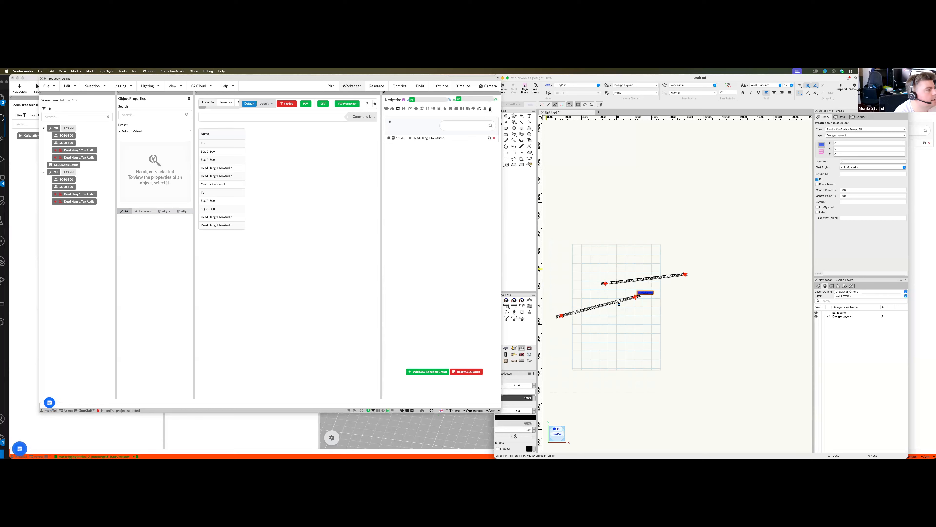
# - Enable Show Center of Gravity in the calculation result options and inspect the middle of the upper truss run in the drawing
pyautogui.click(479, 108)
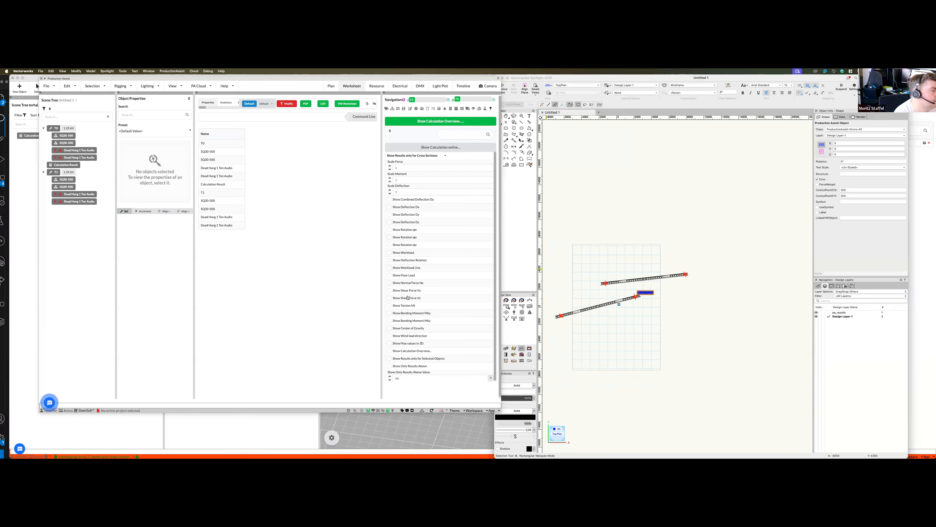
pyautogui.scroll(2, 623, 303)
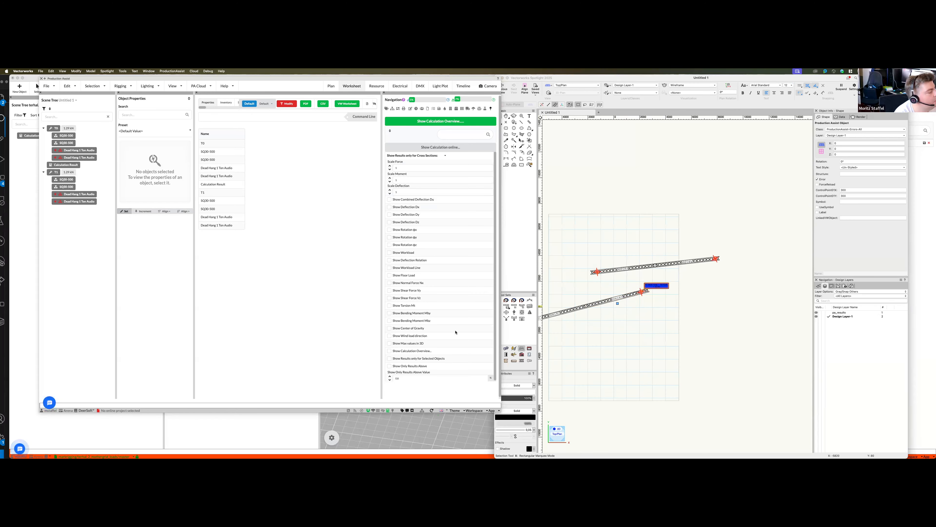
pyautogui.click(390, 328)
pyautogui.scroll(2, 654, 318)
pyautogui.scroll(-3, 649, 326)
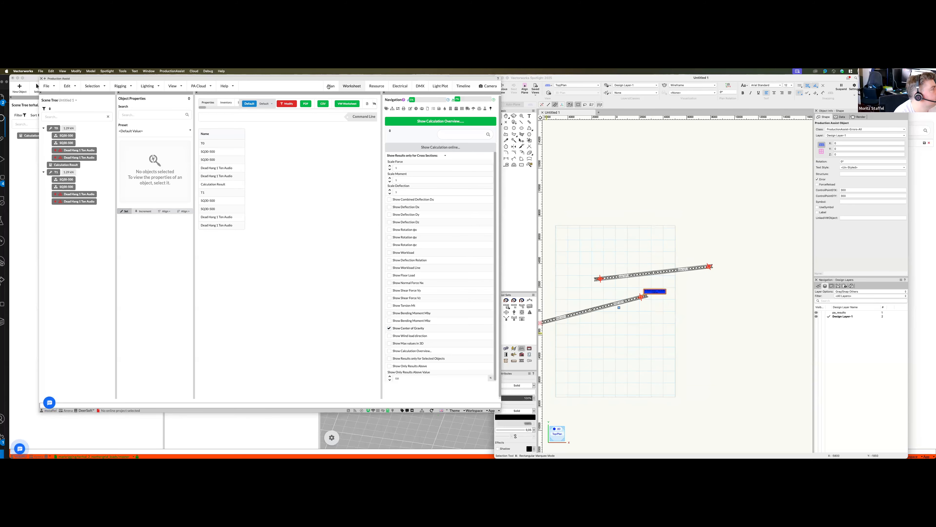
pyautogui.press('super+r')
pyautogui.scroll(3, 719, 238)
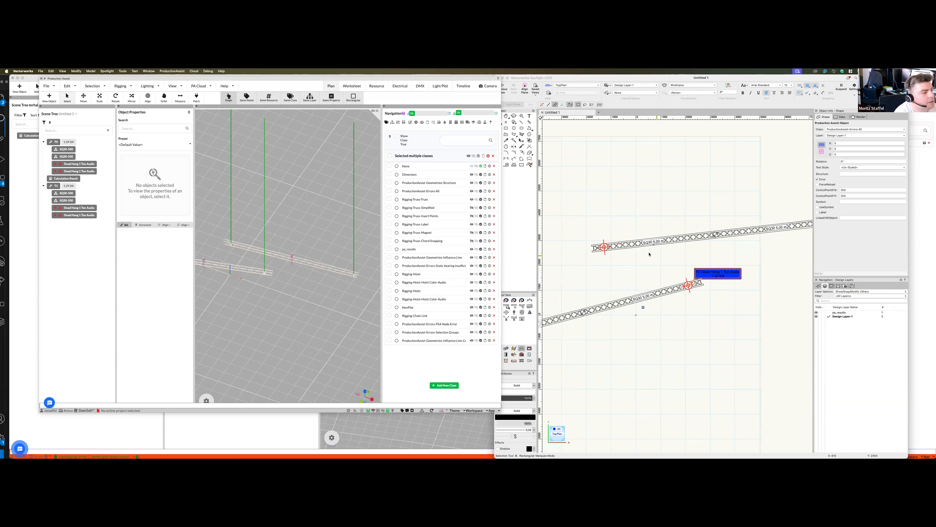
pyautogui.scroll(2, 719, 237)
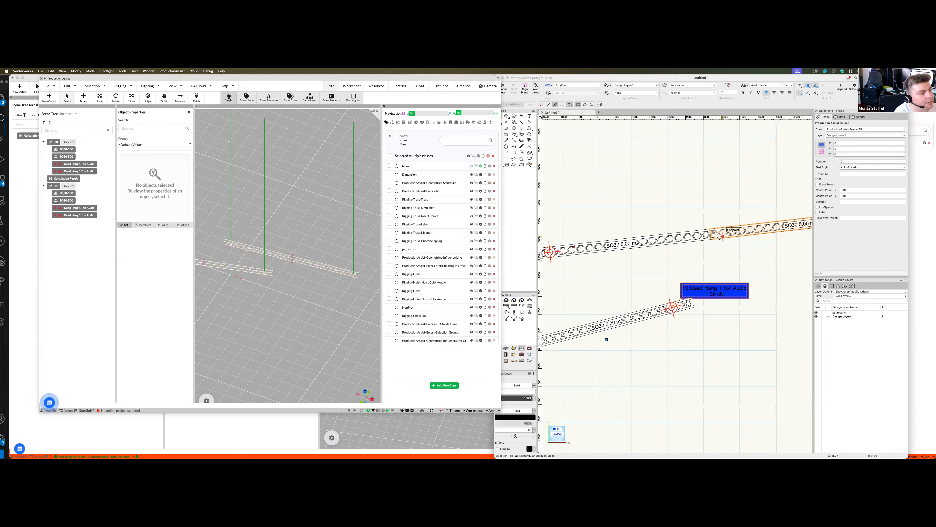
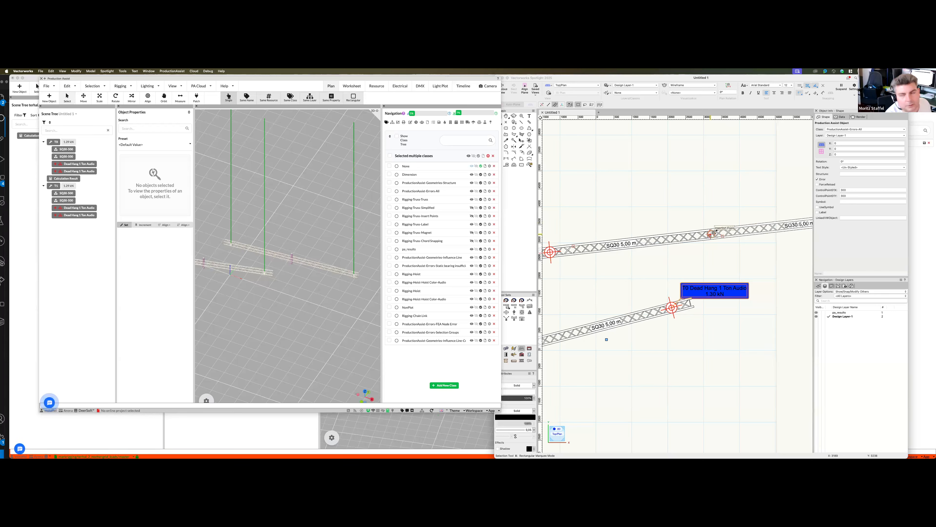
# - Open the calculation result options, select the center of gravity marker on the upper truss run and examine it in both models
pyautogui.scroll(-2, 699, 290)
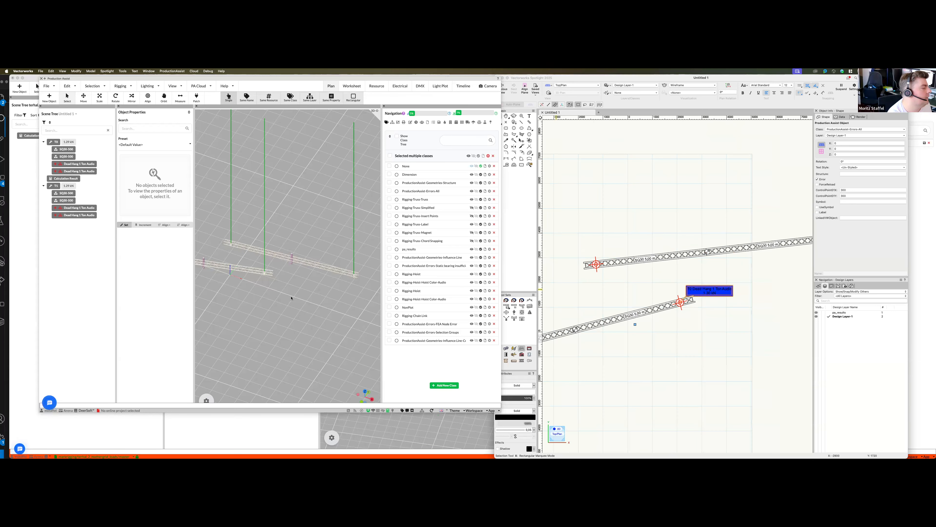
pyautogui.click(491, 125)
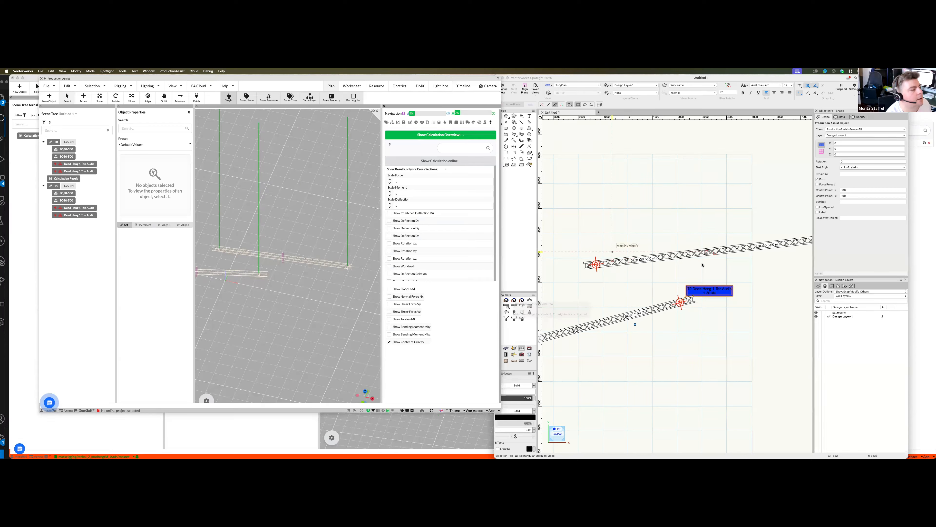
pyautogui.click(729, 275)
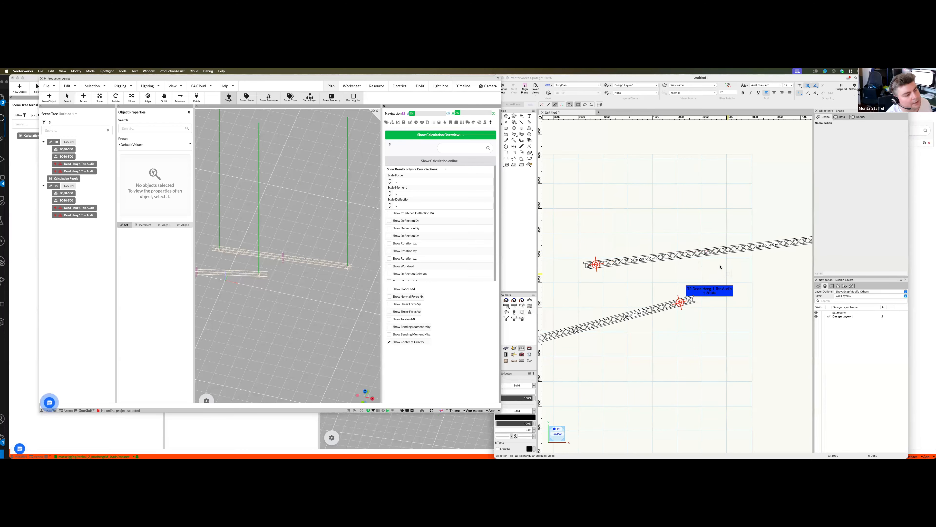
pyautogui.scroll(2, 714, 255)
pyautogui.click(712, 246)
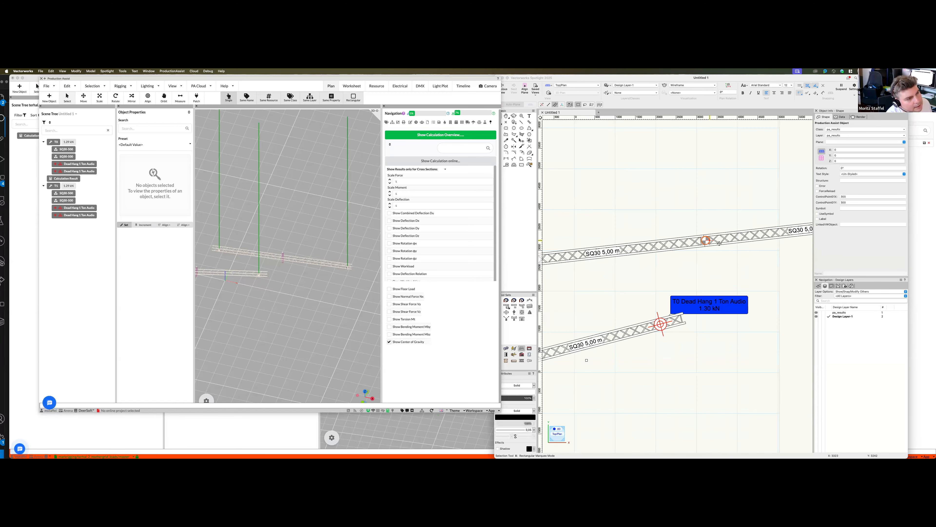
pyautogui.scroll(6, 285, 256)
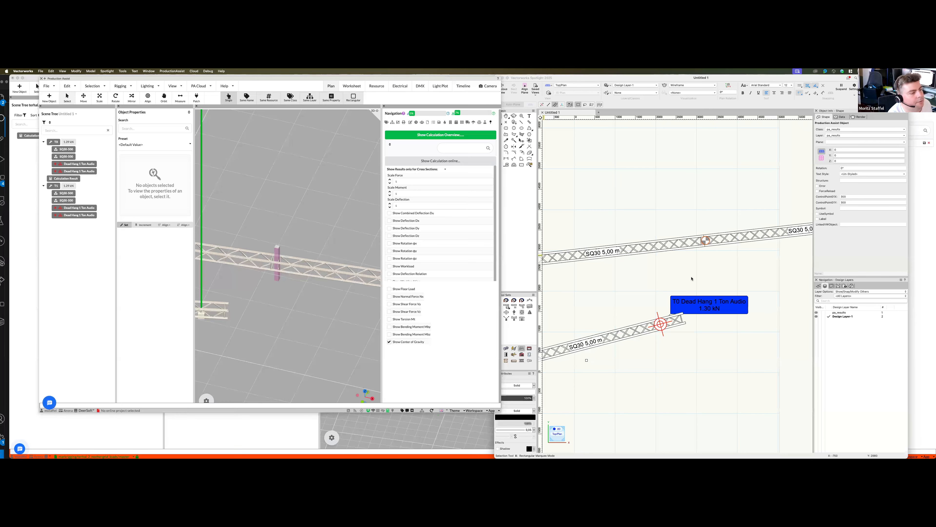
pyautogui.scroll(4, 669, 218)
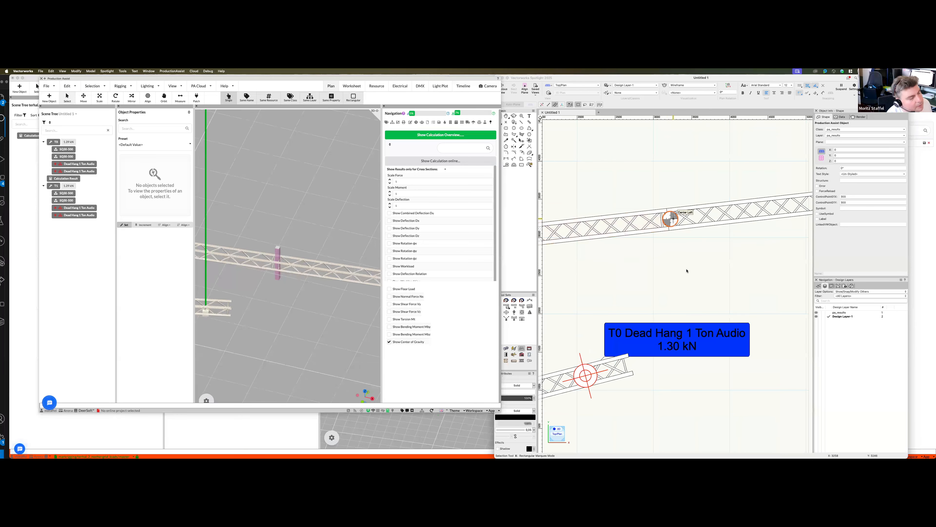
# - Place four 50 kg Weight point loads along the upper truss run, spread across both truss pieces
pyautogui.scroll(-10, 686, 267)
pyautogui.click(522, 318)
pyautogui.click(529, 312)
pyautogui.scroll(3, 620, 272)
pyautogui.click(752, 259)
pyautogui.click(791, 251)
pyautogui.click(644, 268)
pyautogui.click(692, 267)
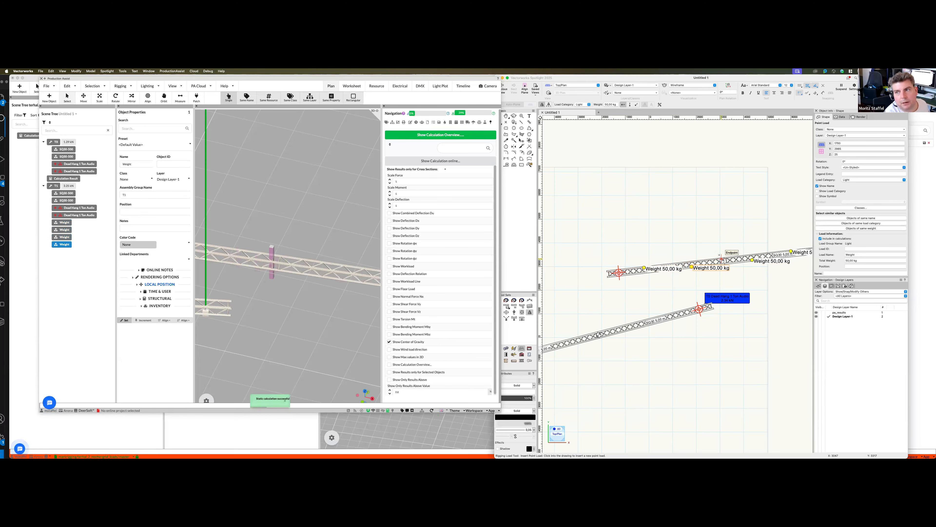
# - Examine the center of gravity of the loaded upper truss run and deselect the last placed weight
pyautogui.scroll(-3, 627, 245)
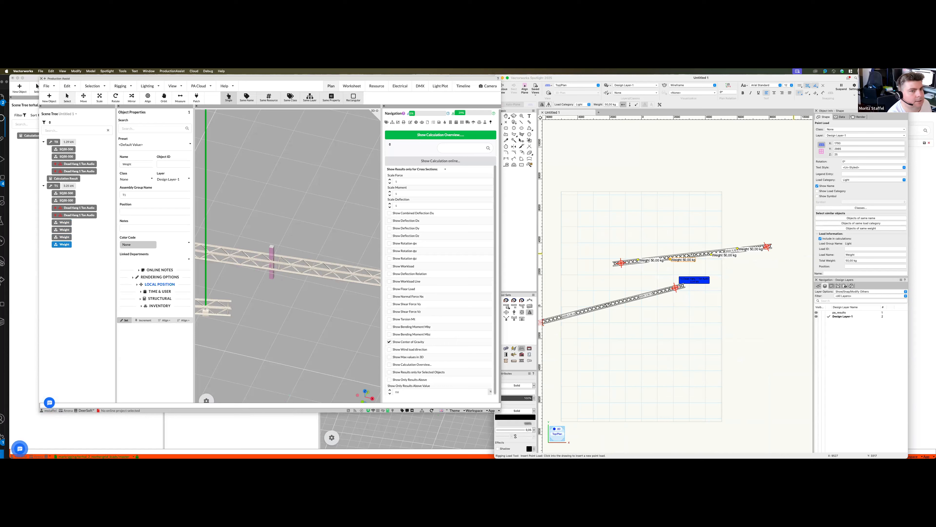
pyautogui.click(432, 287)
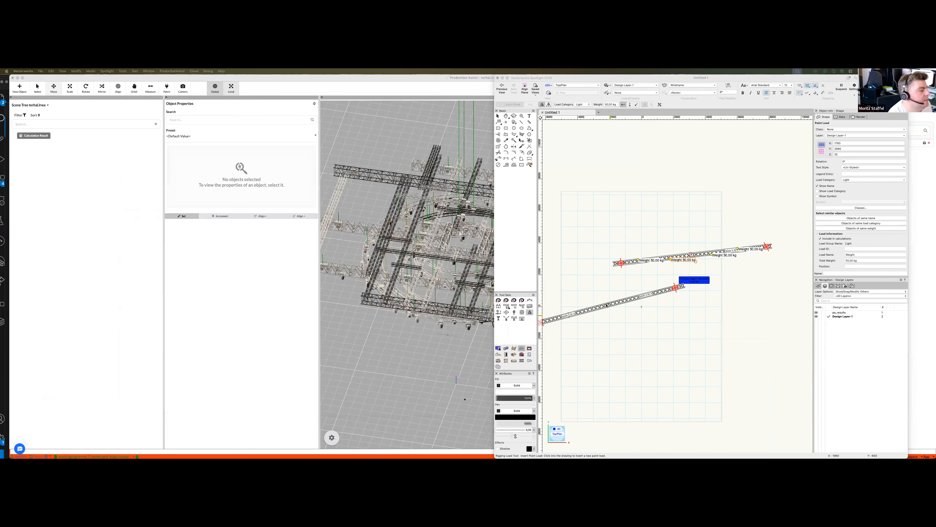
pyautogui.click(567, 280)
pyautogui.scroll(-5, 301, 287)
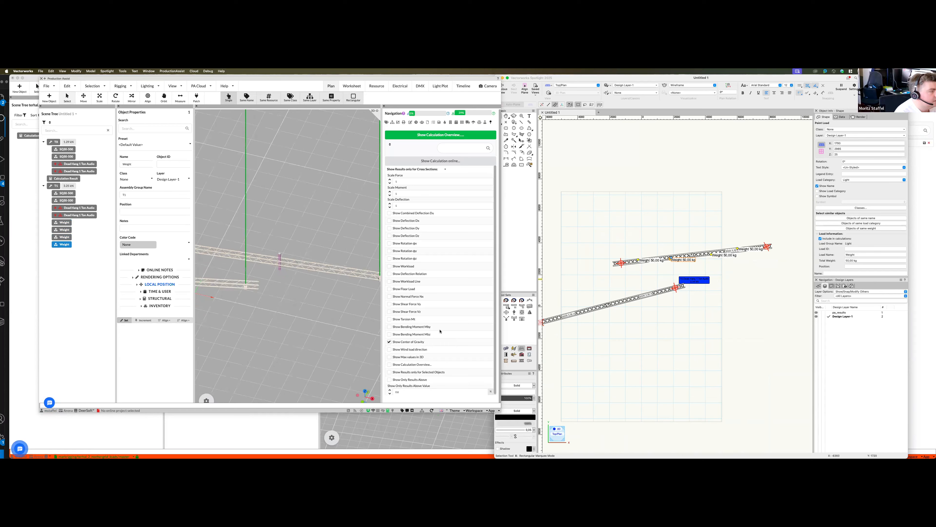
pyautogui.press('x')
pyautogui.scroll(-3, 686, 329)
pyautogui.scroll(2, 664, 333)
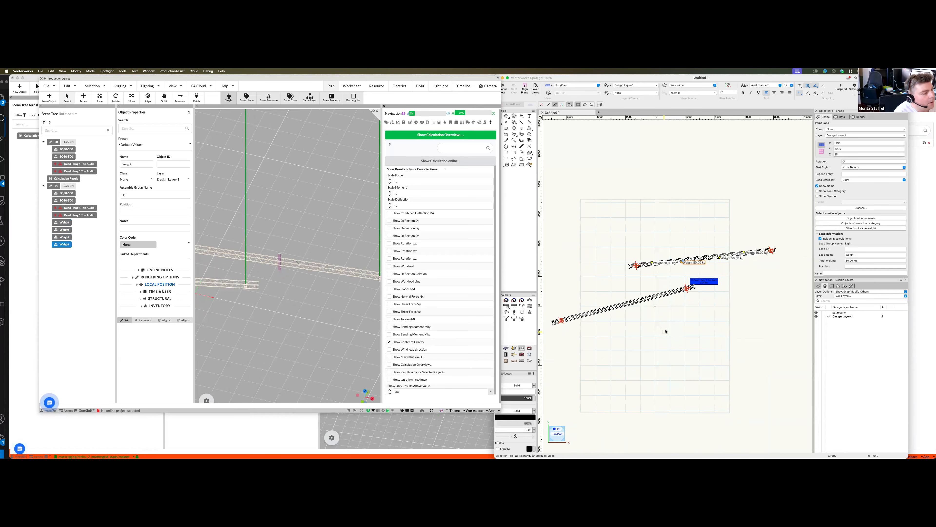
pyautogui.click(661, 329)
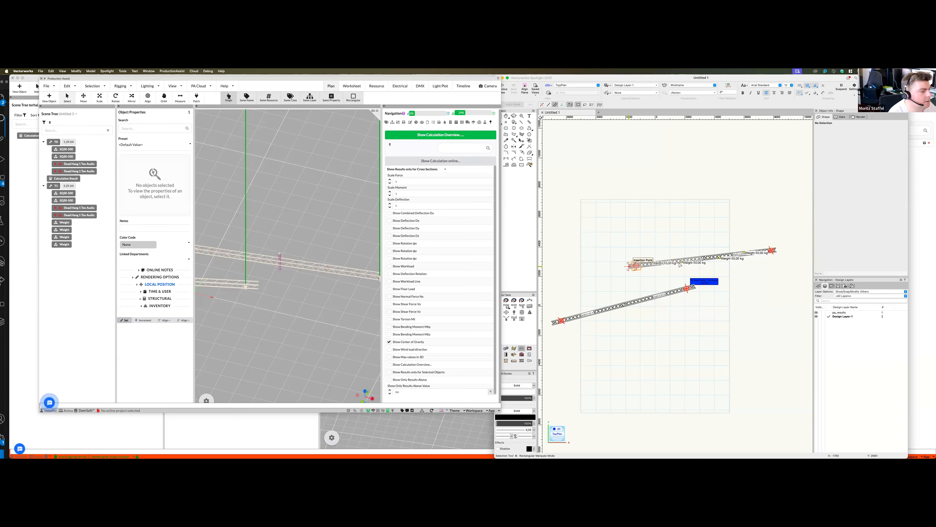
# - Select all four Dead Hang 1 Ton Audio hoists on both truss runs and turn on their ID labels
pyautogui.click(723, 257)
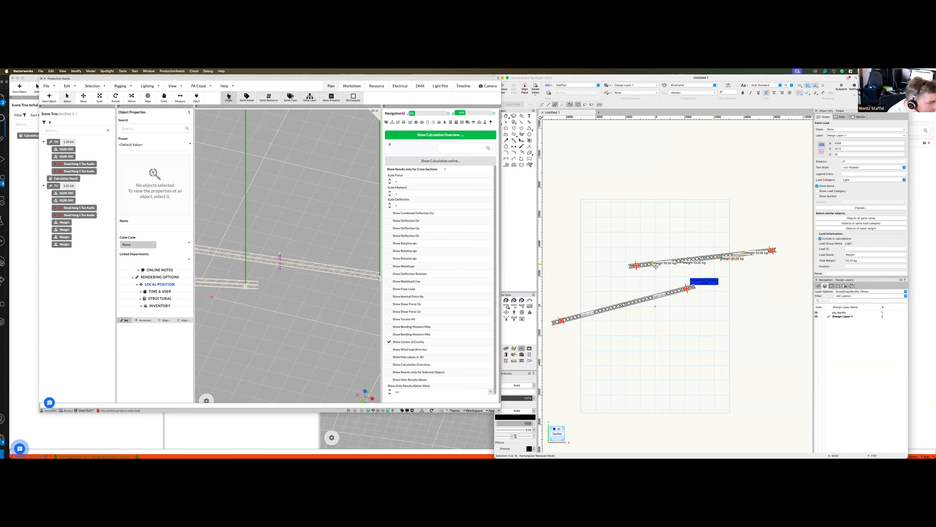
pyautogui.click(636, 265)
pyautogui.keyDown('shift'); pyautogui.click(772, 250); pyautogui.keyUp('shift')
pyautogui.keyDown('shift'); pyautogui.click(687, 289); pyautogui.keyUp('shift')
pyautogui.keyDown('shift'); pyautogui.click(561, 320); pyautogui.keyUp('shift')
pyautogui.scroll(-5, 859, 251)
pyautogui.scroll(-4, 859, 251)
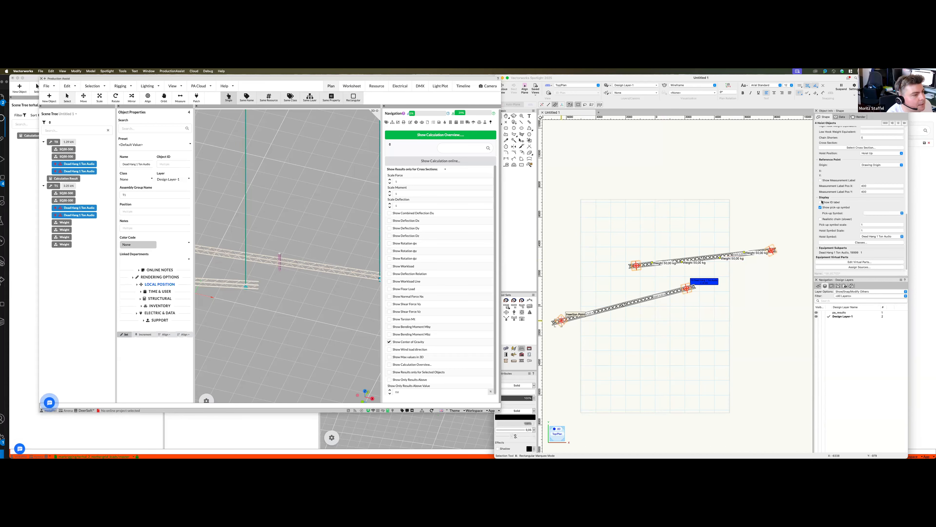
pyautogui.click(762, 269)
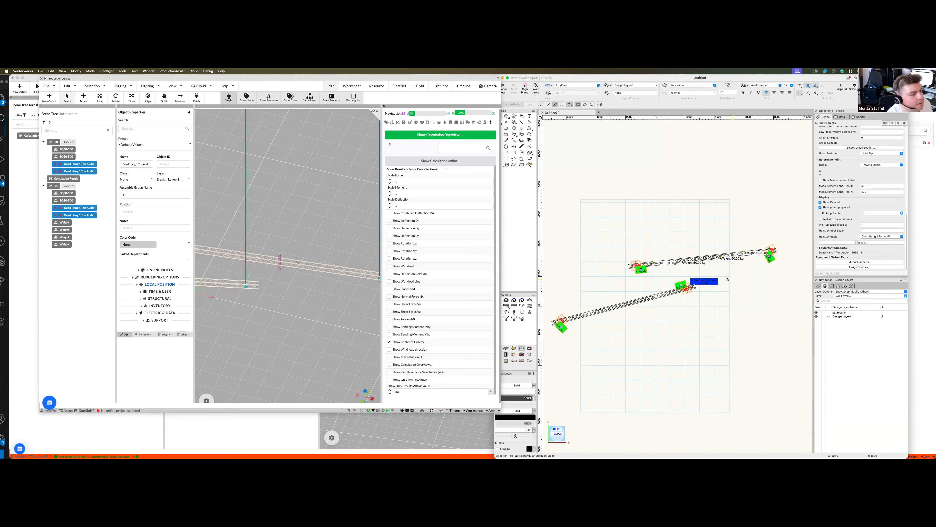
# - Delete all the 50 kg weights from the upper truss run
pyautogui.scroll(5, 770, 259)
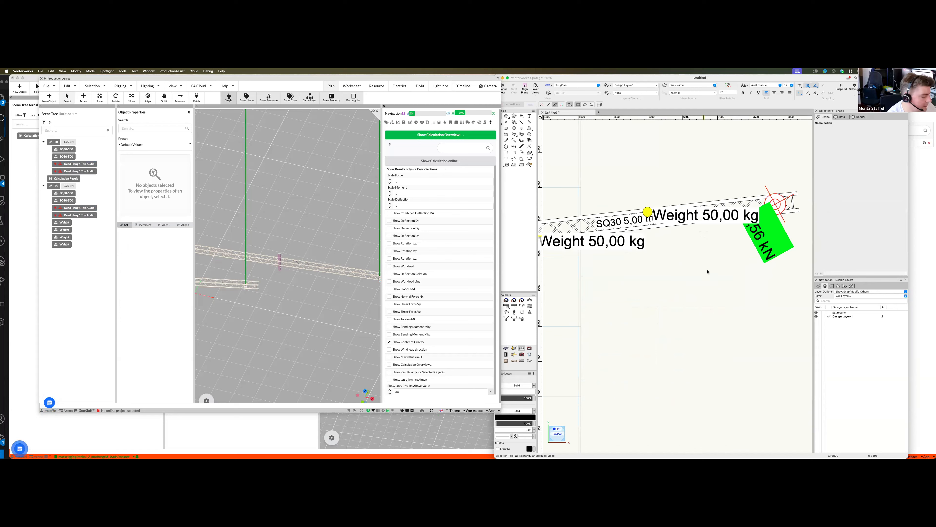
pyautogui.scroll(-3, 703, 230)
pyautogui.click(689, 237)
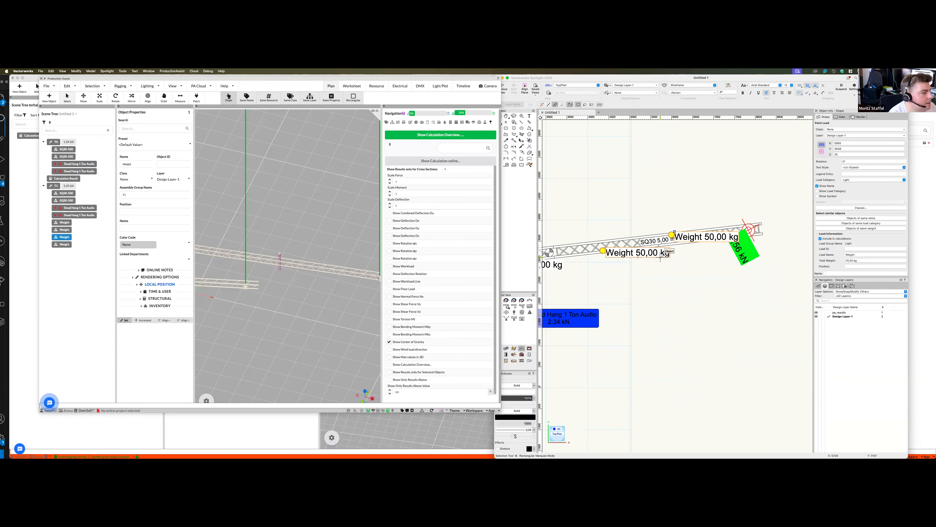
pyautogui.press('Delete')
pyautogui.click(660, 257)
pyautogui.press('Delete')
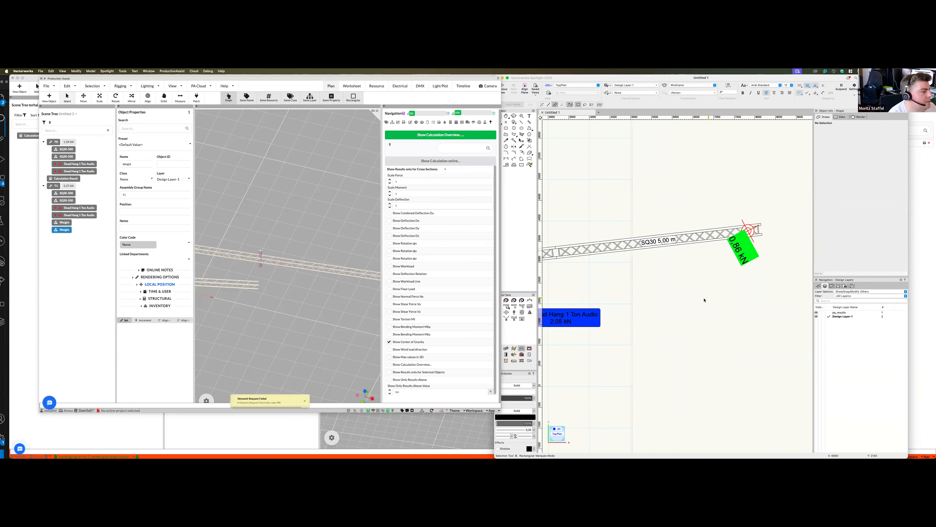
pyautogui.scroll(-3, 655, 285)
pyautogui.scroll(2, 605, 283)
pyautogui.click(605, 284)
pyautogui.press('Delete')
pyautogui.scroll(-2, 627, 294)
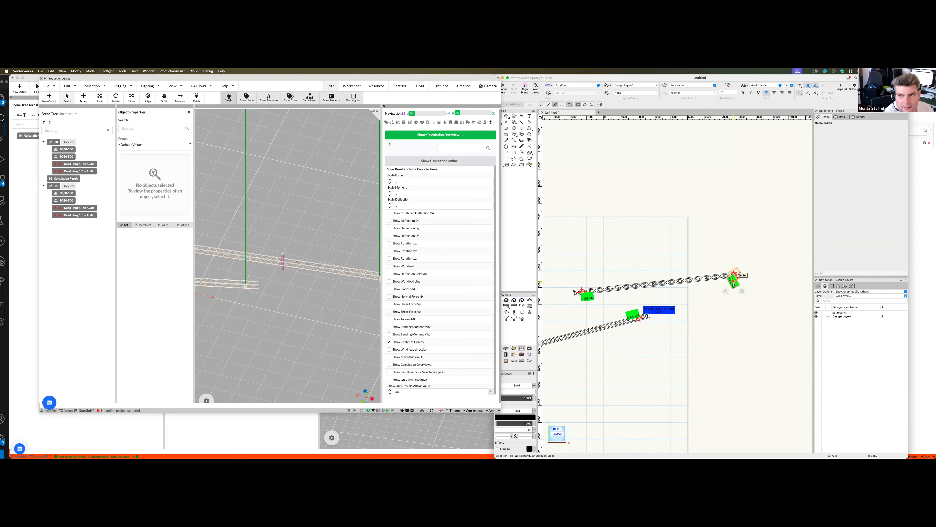
# - Enable Show Calculation Overview in the result options and inspect the QR code and result lists in the drawing
pyautogui.click(389, 365)
pyautogui.scroll(2, 734, 284)
pyautogui.click(669, 221)
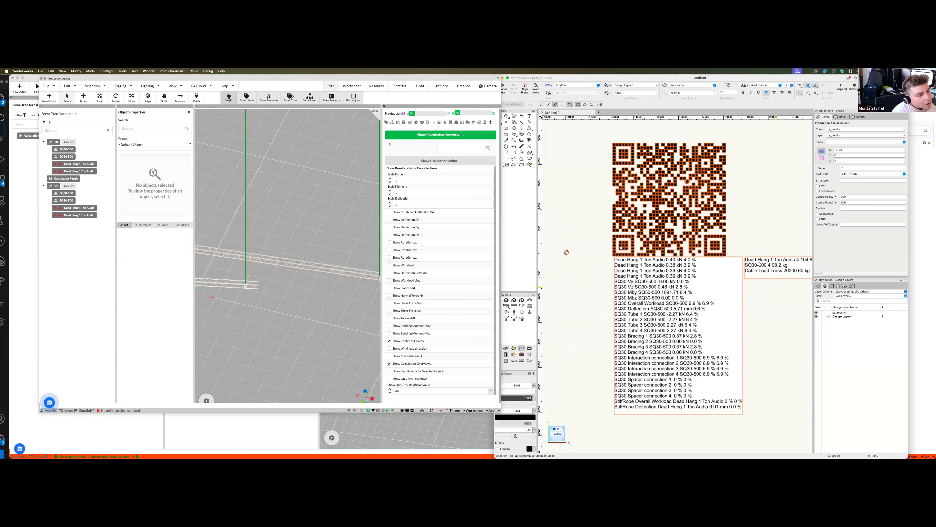
pyautogui.moveTo(762, 299); pyautogui.dragTo(735, 306, button='middle')
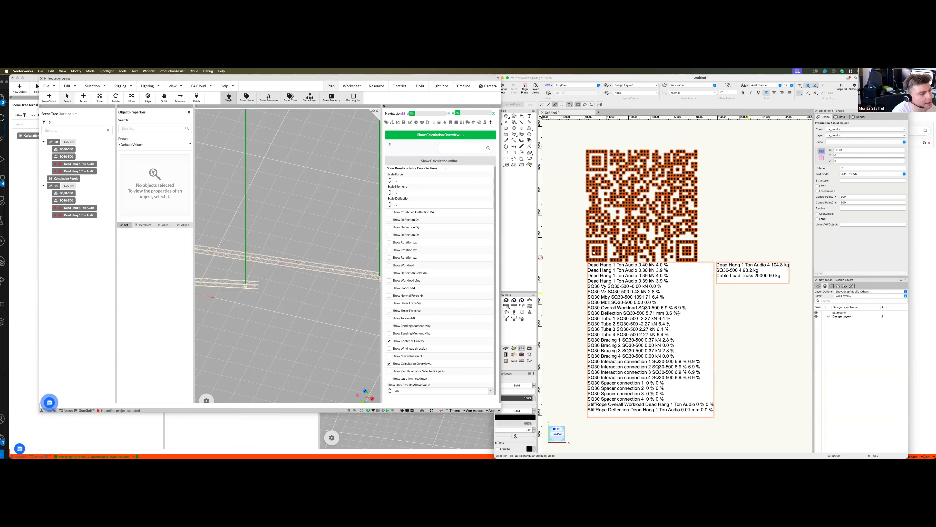
pyautogui.scroll(-2, 734, 307)
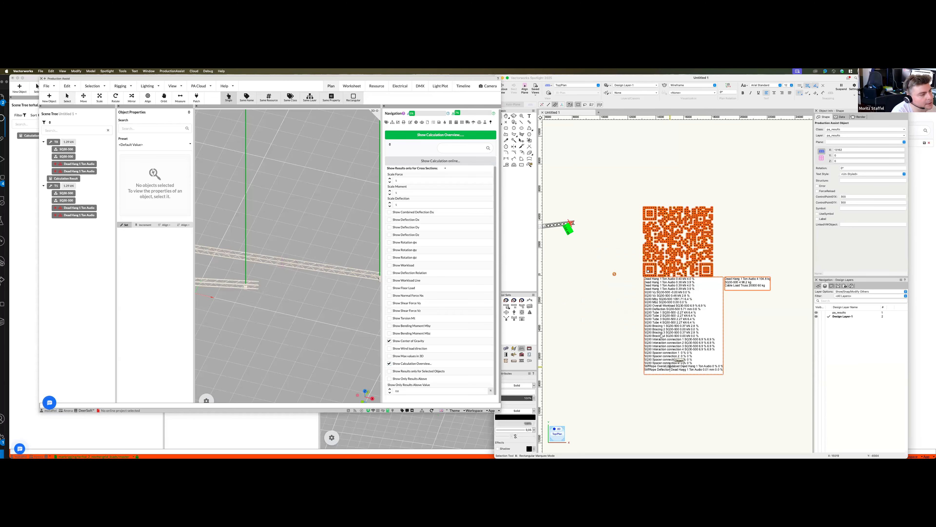
pyautogui.scroll(-2, 662, 336)
pyautogui.click(710, 263)
pyautogui.scroll(3, 679, 331)
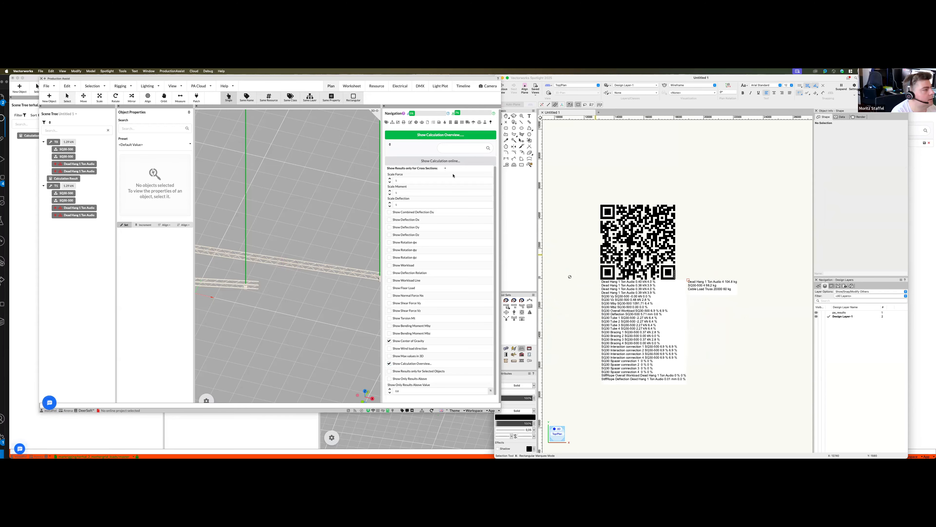
# - Open the online calculation and expand the Querschnitte and SQ30 sections to review the cross-section results
pyautogui.click(440, 161)
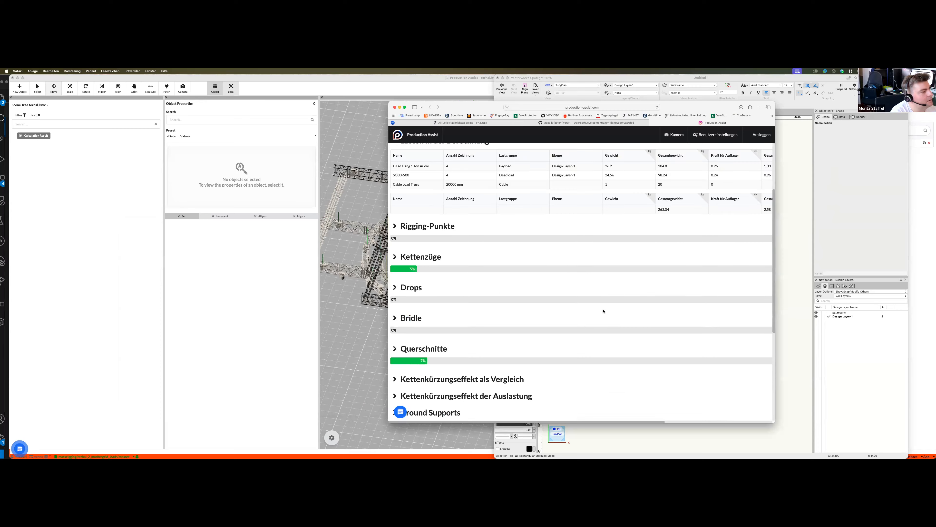
pyautogui.click(395, 216)
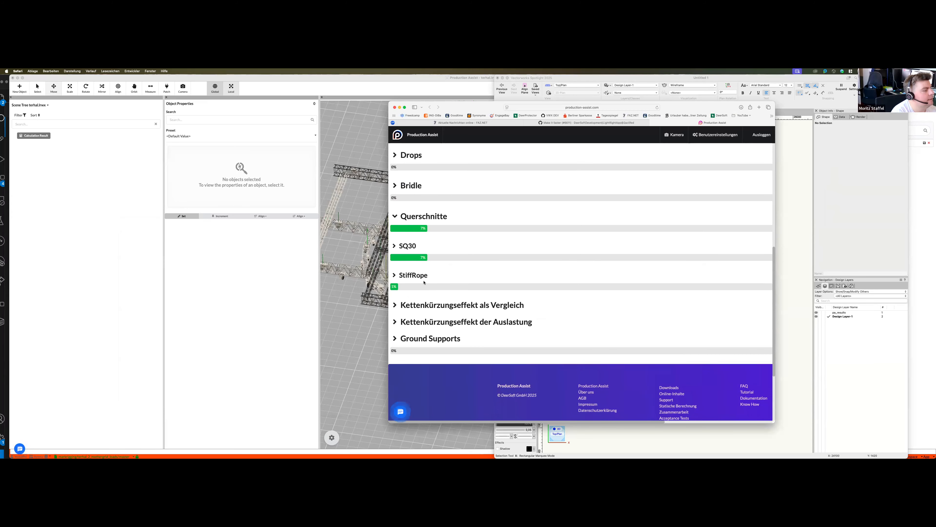
pyautogui.click(394, 246)
pyautogui.scroll(-3, 598, 333)
pyautogui.hscroll(5, 598, 332)
pyautogui.hscroll(-5, 598, 332)
pyautogui.moveTo(775, 423); pyautogui.dragTo(864, 452)
pyautogui.scroll(-2, 765, 386)
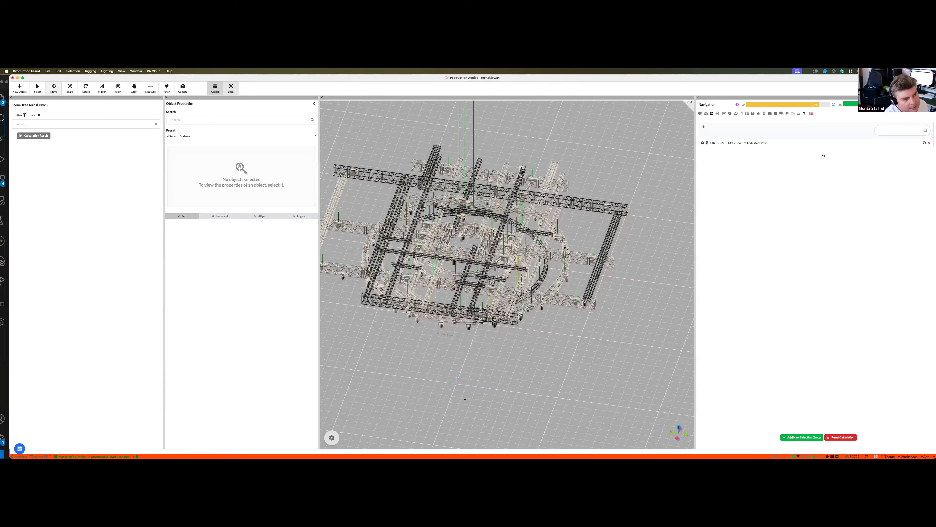
# - Show the calculation result options of the terhal project, then switch back to the QR code overview in Vectorworks
pyautogui.click(805, 114)
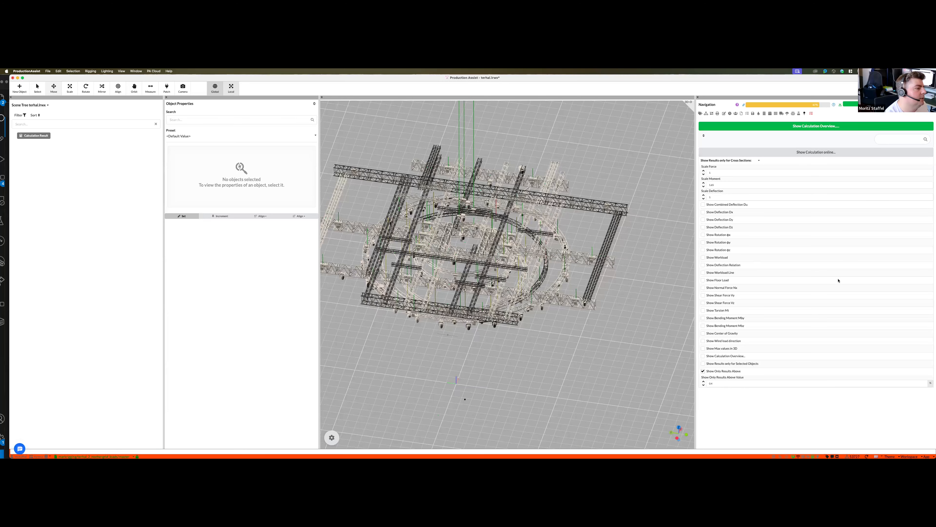
pyautogui.hotkey('ctrl', 'Up')
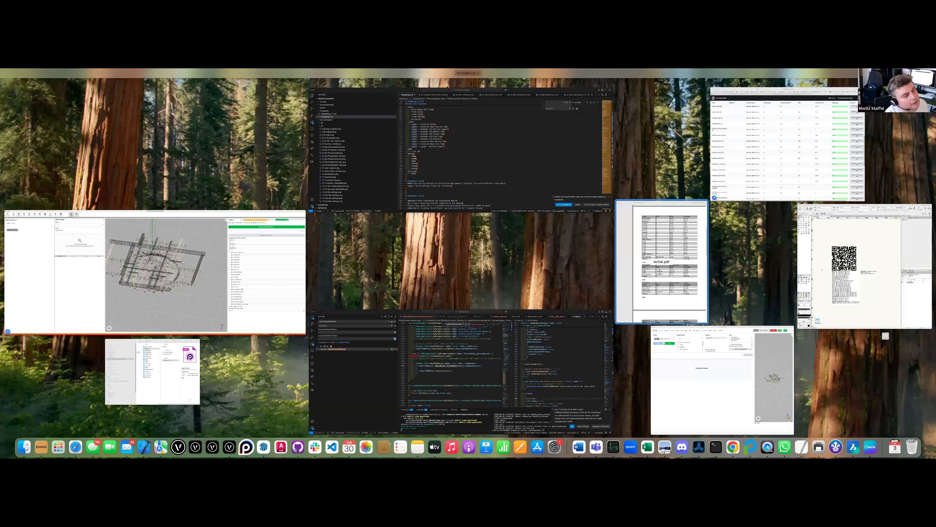
pyautogui.click(823, 271)
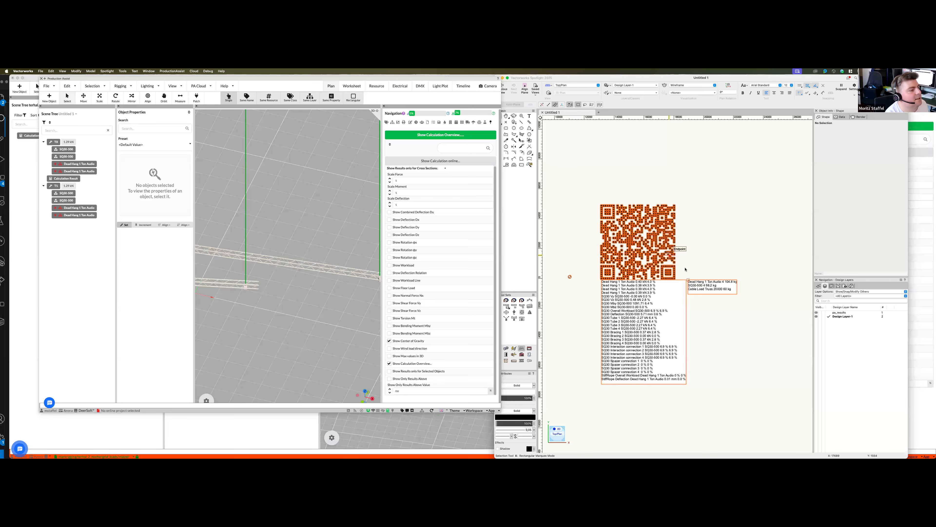
pyautogui.scroll(-3, 655, 320)
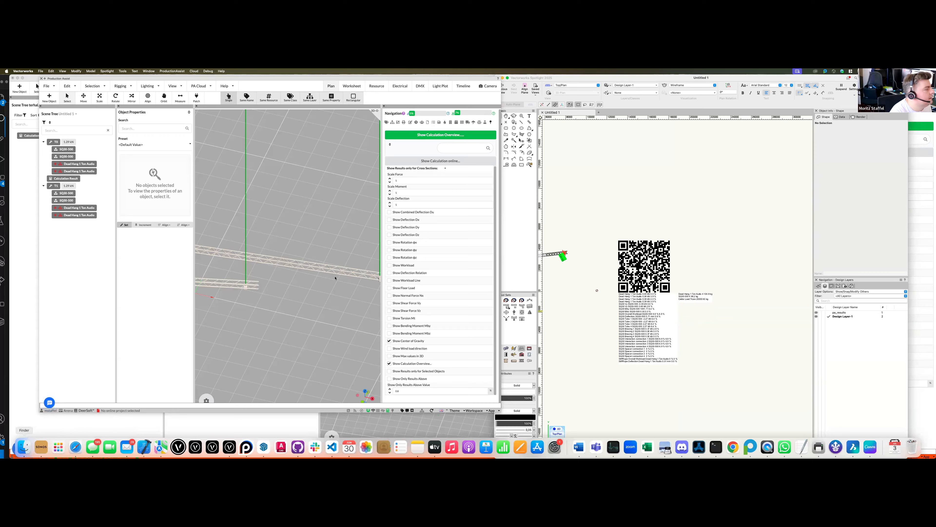
# - Open the doof_festival.lrwx project in Production Assist and view its scaffold structure from the side
pyautogui.click(21, 448)
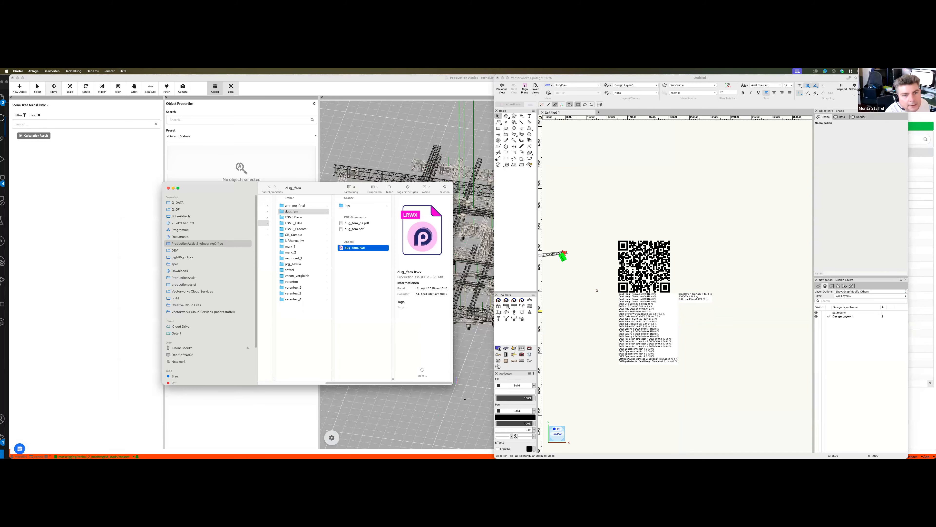
pyautogui.press('super+w')
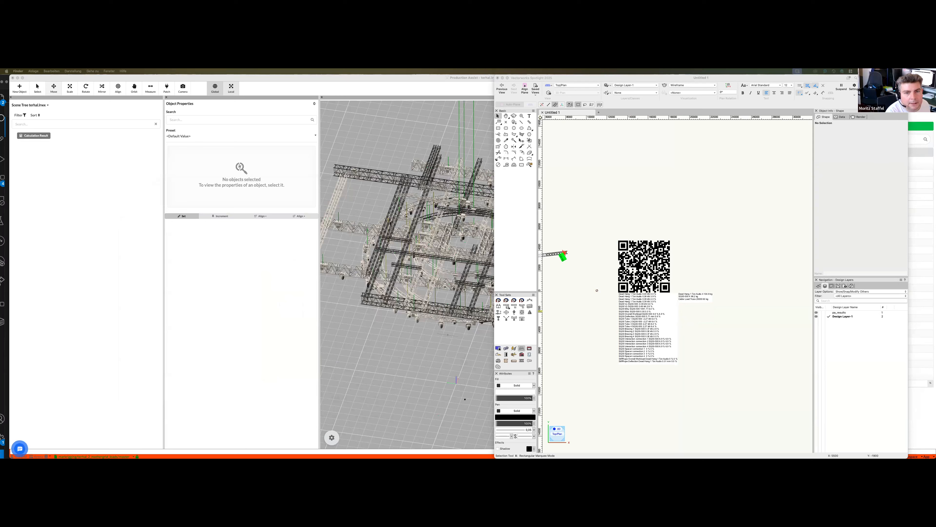
pyautogui.moveTo(721, 333); pyautogui.dragTo(398, 349)
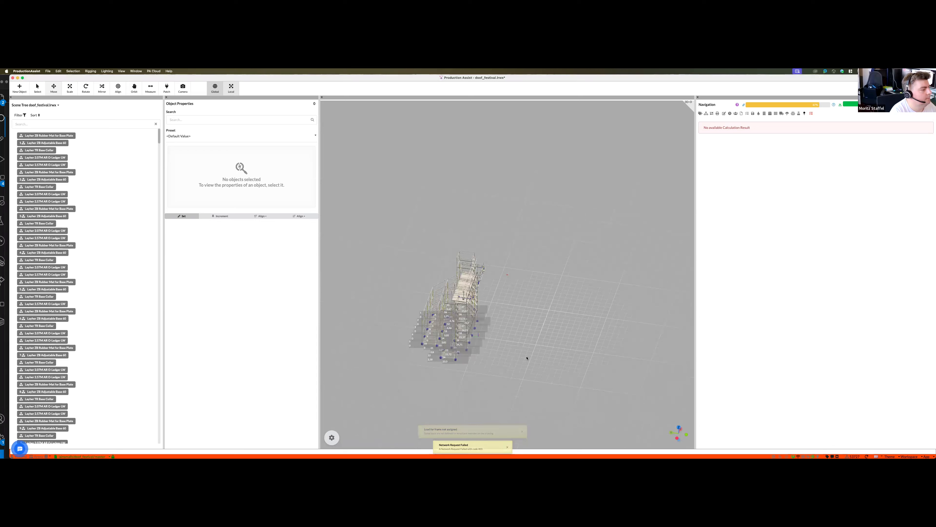
pyautogui.scroll(5, 597, 272)
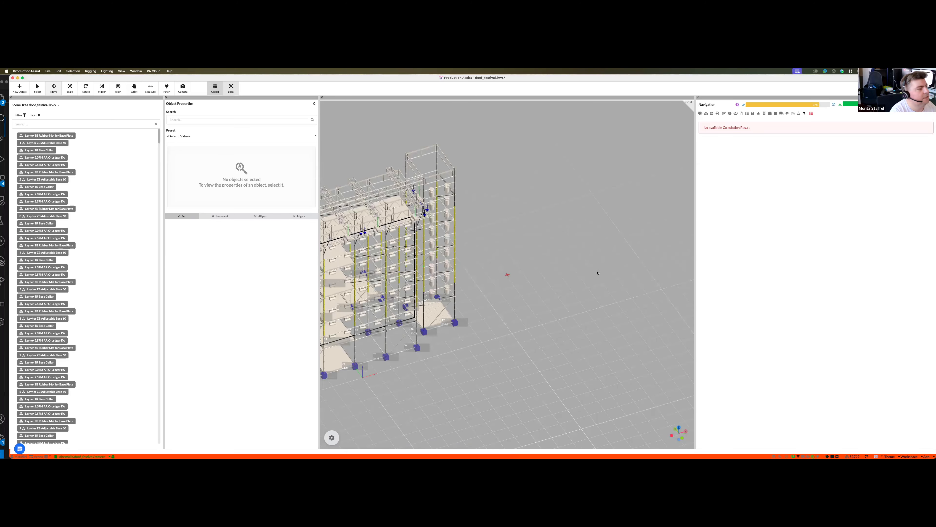
pyautogui.scroll(-5, 613, 315)
pyautogui.moveTo(581, 319)
pyautogui.mouseDown(button='middle')
pyautogui.moveTo(505, 324)
pyautogui.moveTo(529, 327)
pyautogui.mouseUp(button='middle')
pyautogui.moveTo(794, 121); pyautogui.dragTo(710, 204, button='middle')
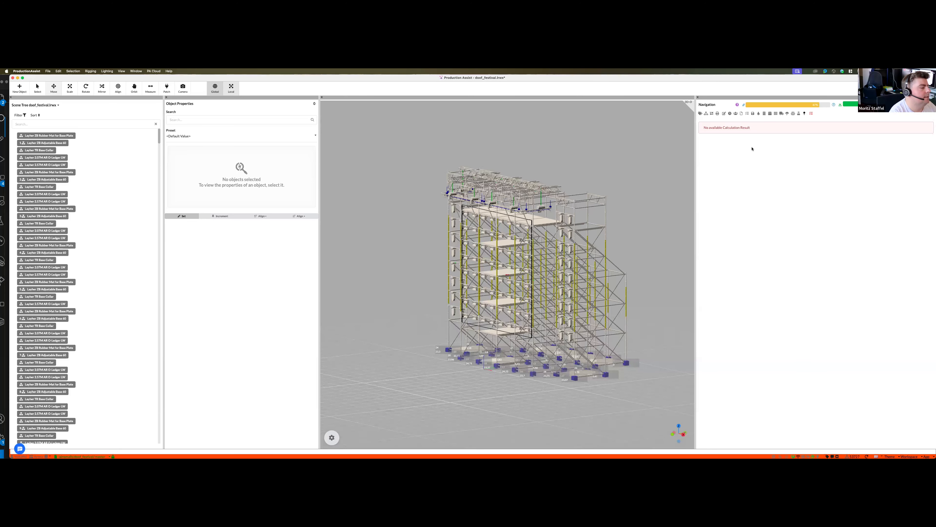
# - Select the light fixture near the top of the scaffold's side tower
pyautogui.moveTo(611, 297); pyautogui.dragTo(560, 379, button='middle')
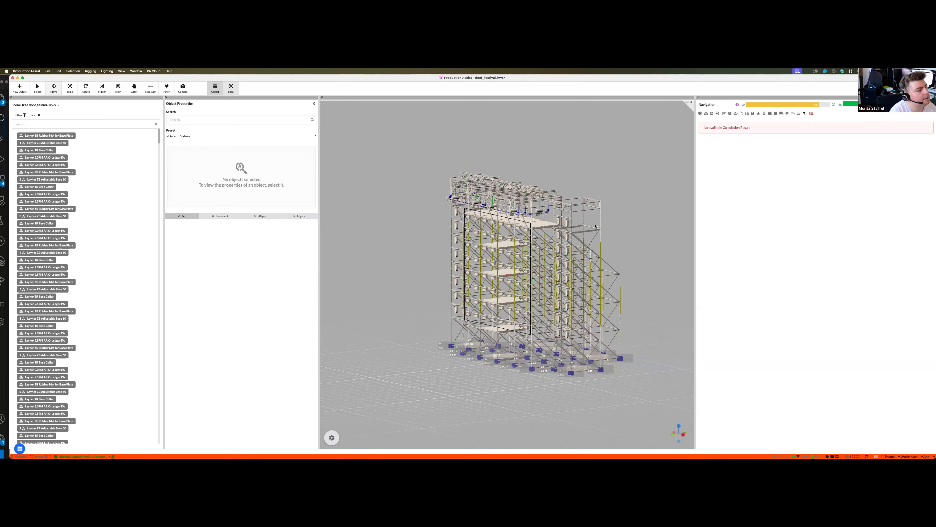
pyautogui.moveTo(596, 226); pyautogui.dragTo(608, 253, button='middle')
pyautogui.moveTo(554, 201); pyautogui.dragTo(579, 195, button='middle')
pyautogui.scroll(3, 579, 195)
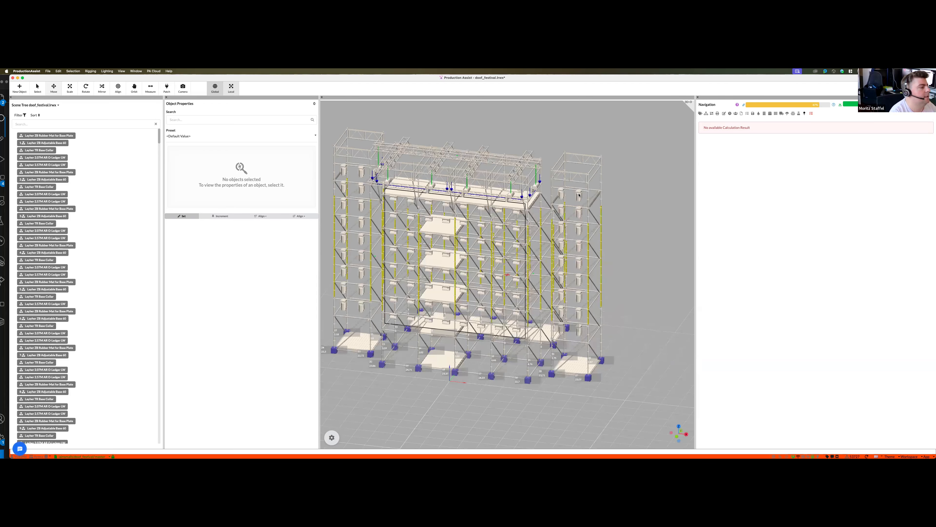
pyautogui.click(579, 195)
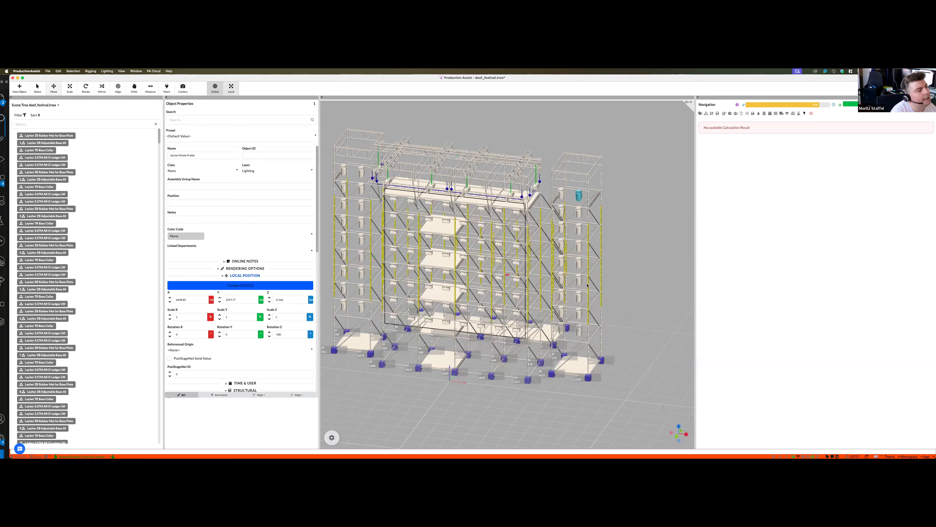
pyautogui.moveTo(564, 197); pyautogui.dragTo(563, 190, button='middle')
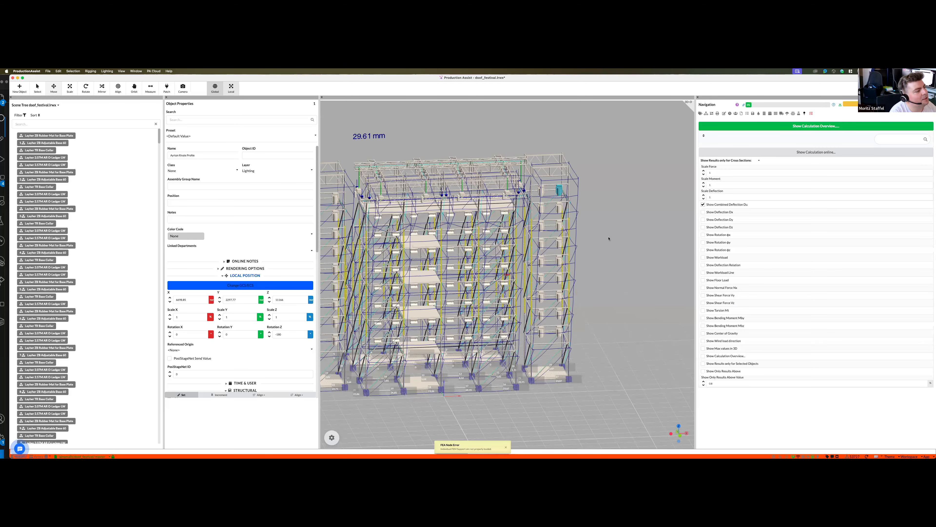
# - Bring up the fixture's structural wind load properties and select all matching lights in both side towers
pyautogui.moveTo(610, 228); pyautogui.dragTo(606, 218, button='middle')
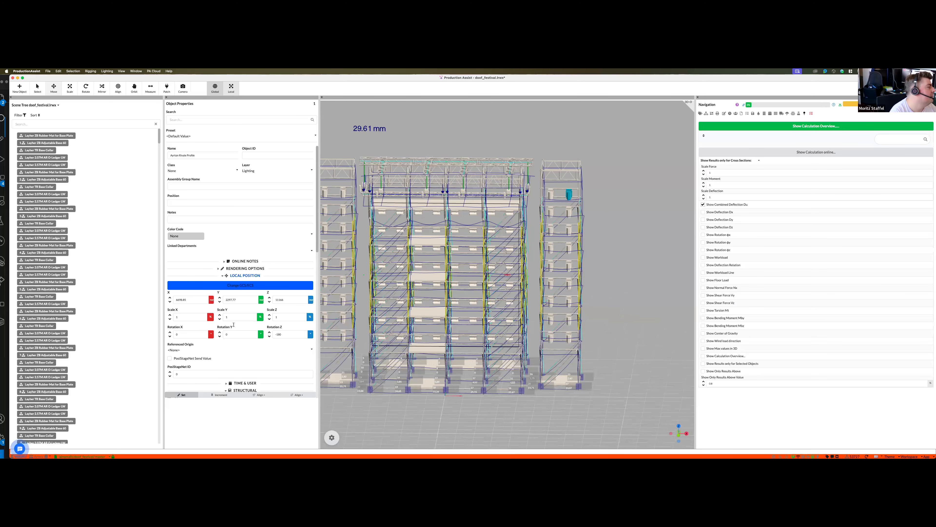
pyautogui.scroll(-5, 247, 329)
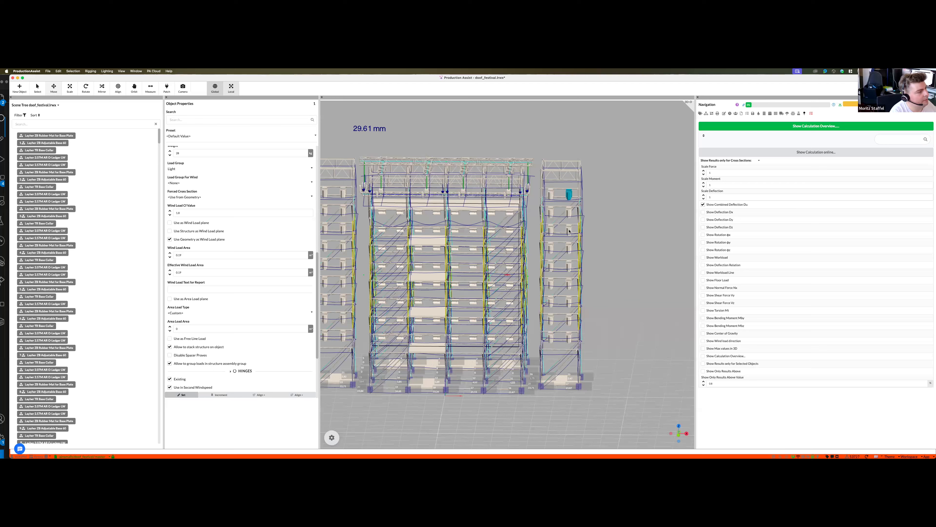
pyautogui.click(322, 242)
pyautogui.scroll(-4, 205, 322)
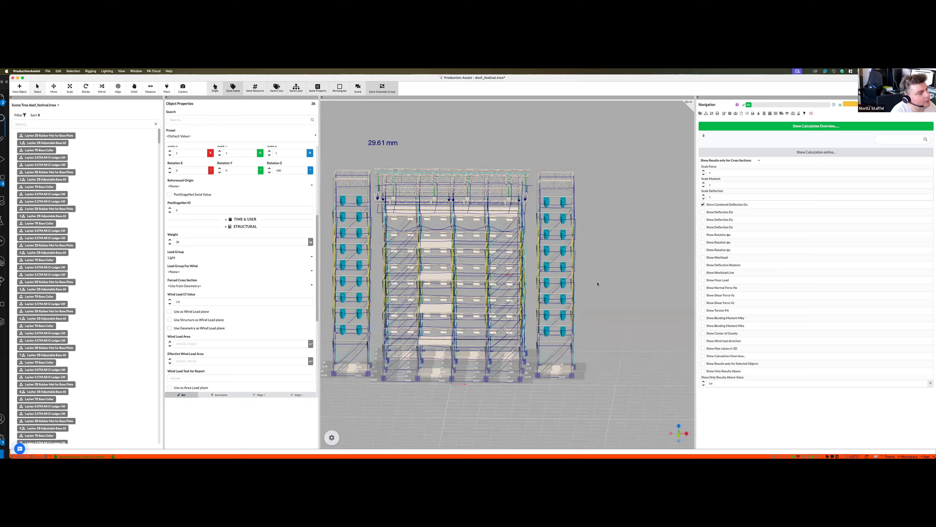
# - Enable Use Geometry as Wind Load plane for the selected tower lights and dismiss the software update notice
pyautogui.moveTo(465, 283); pyautogui.dragTo(402, 313, button='middle')
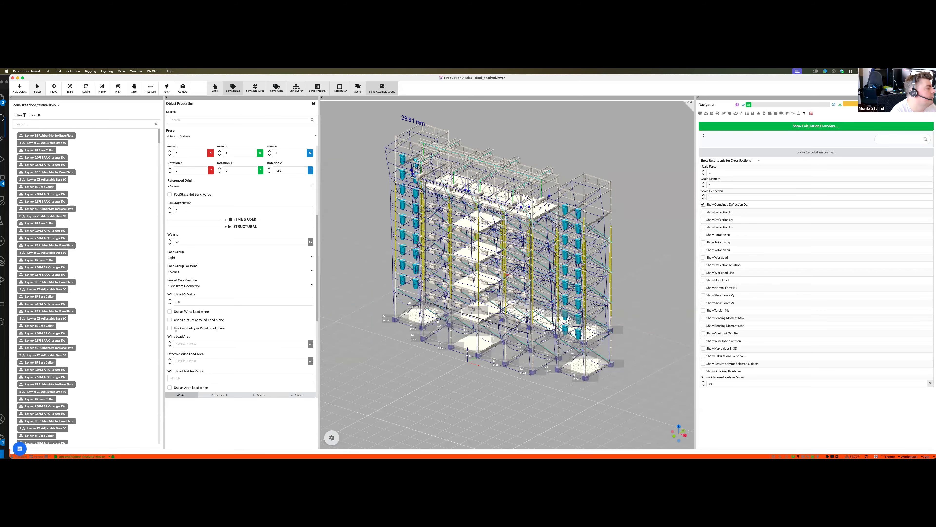
pyautogui.click(207, 328)
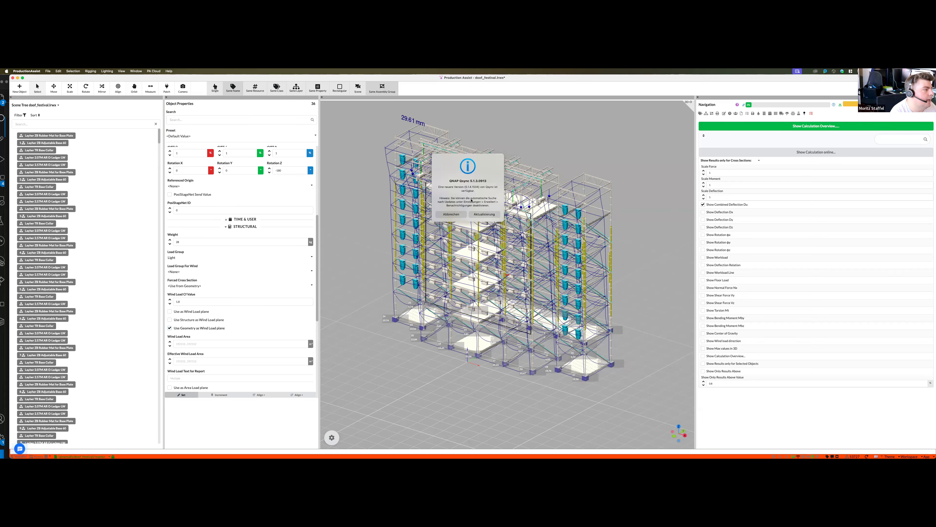
pyautogui.click(452, 214)
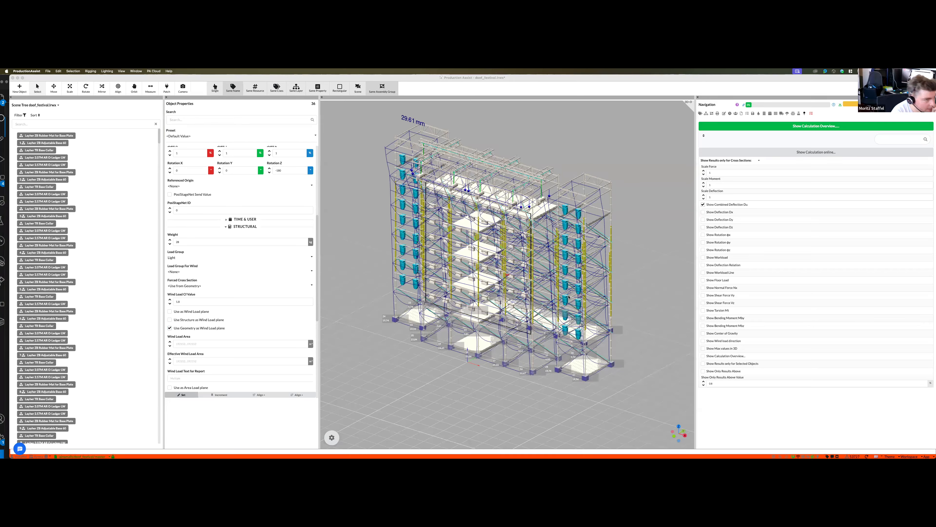
# - Examine the combined deflection of the scaffold in the standard front, back and side views
pyautogui.scroll(-1, 569, 297)
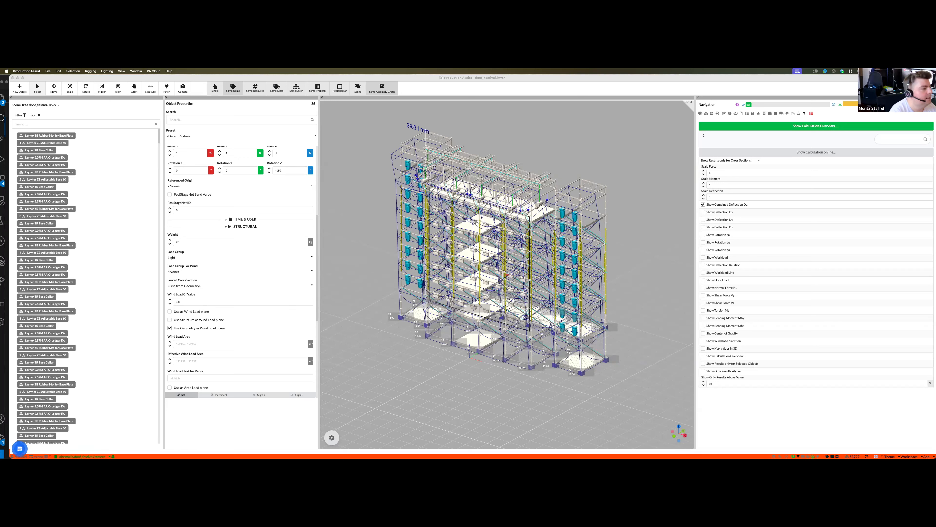
pyautogui.click(547, 389)
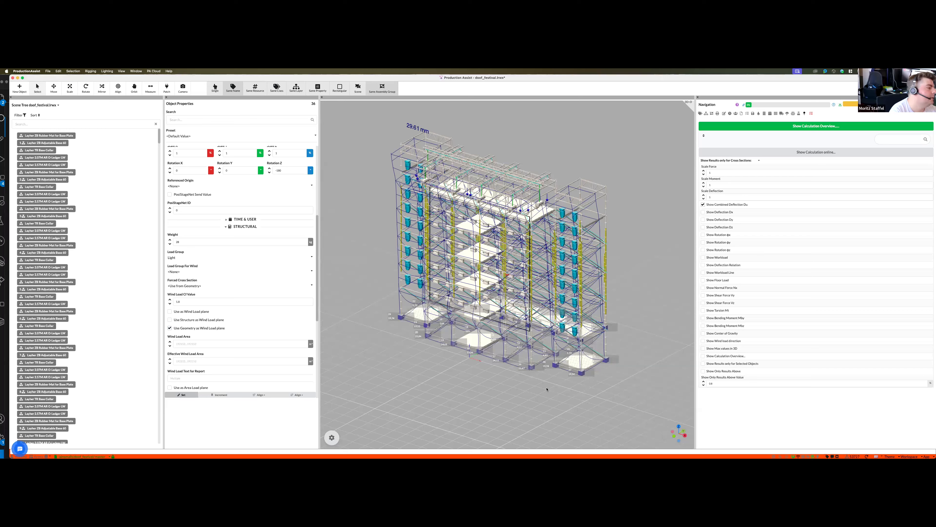
pyautogui.scroll(-2, 560, 374)
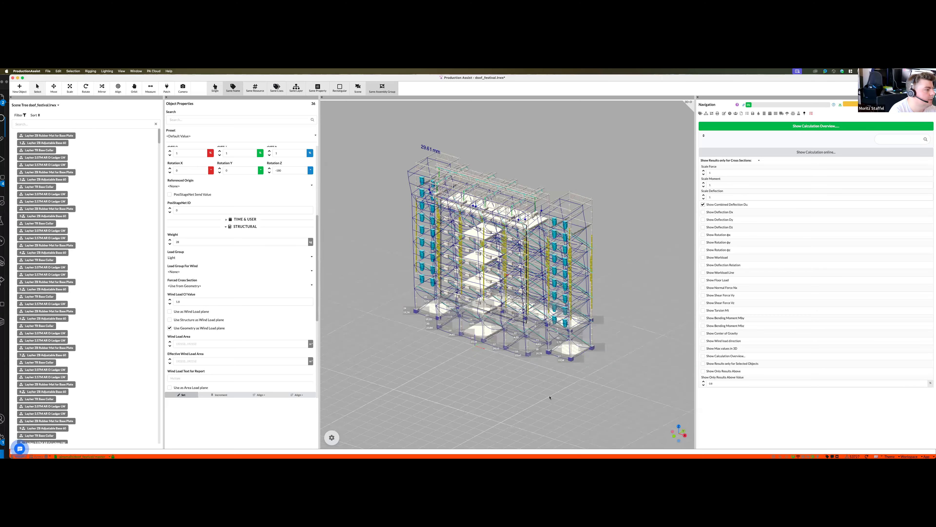
pyautogui.press('2')
pyautogui.press('2')
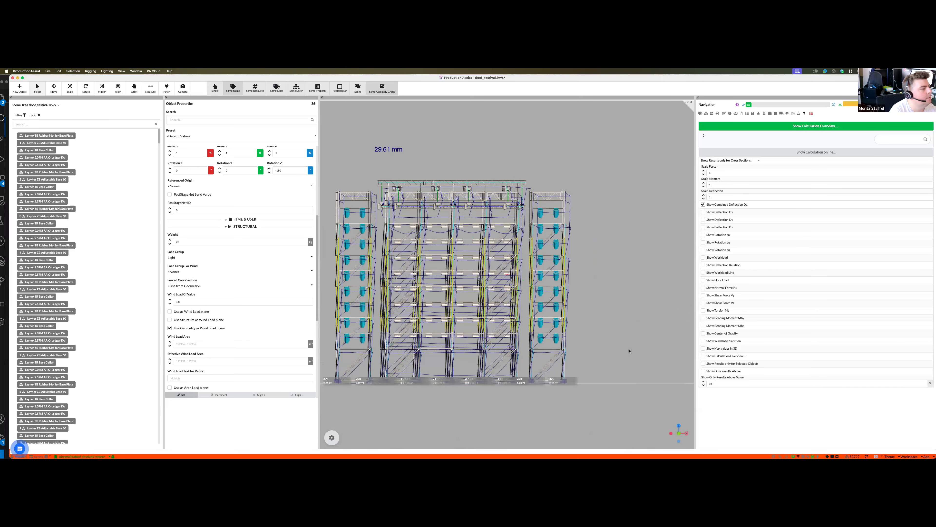
pyautogui.scroll(1, 542, 357)
pyautogui.press('3')
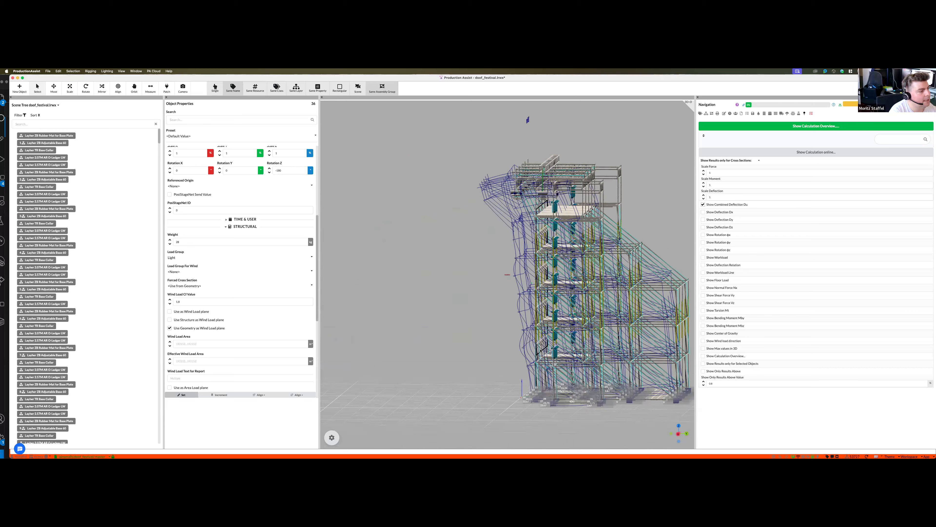
pyautogui.moveTo(541, 351); pyautogui.dragTo(563, 352, button='middle')
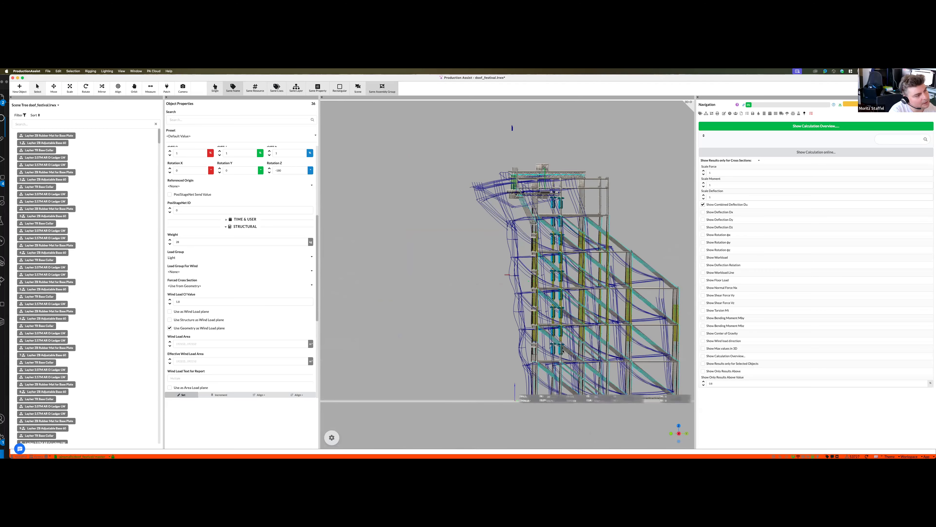
pyautogui.moveTo(620, 350); pyautogui.dragTo(634, 350, button='middle')
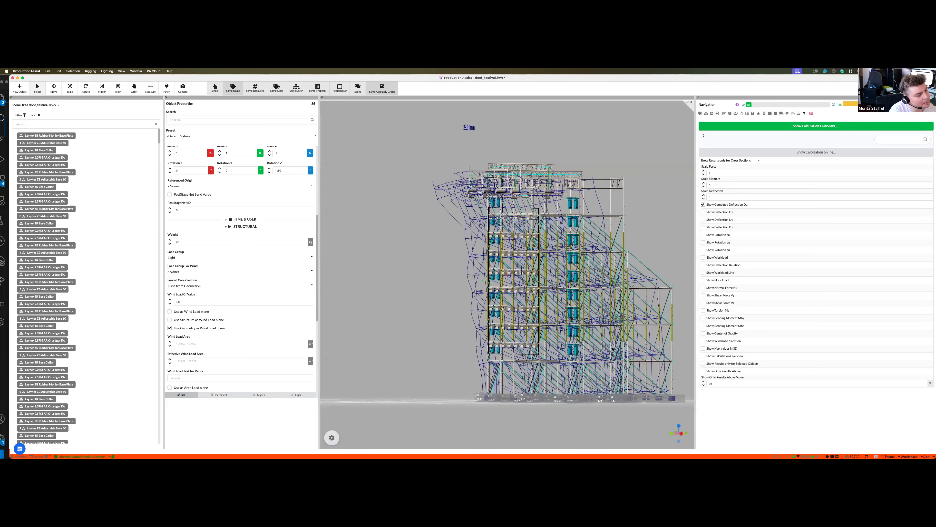
pyautogui.press('1')
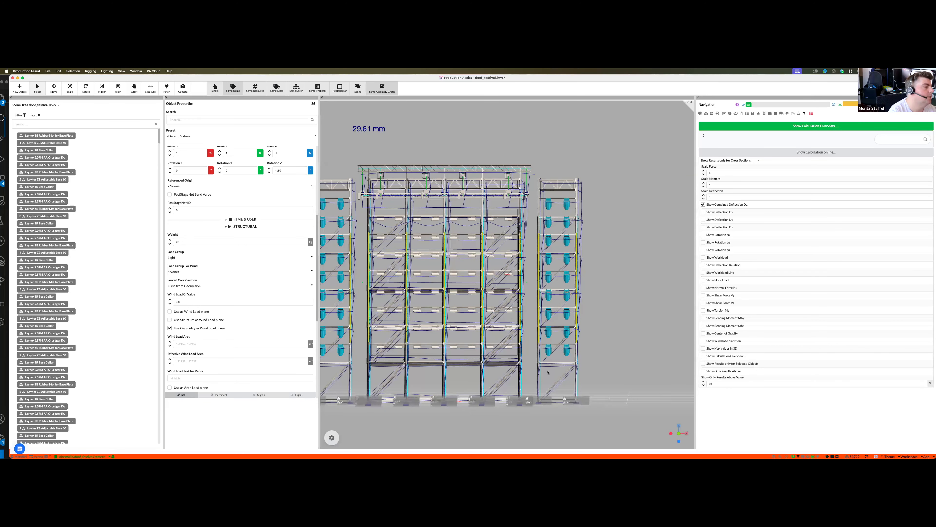
pyautogui.press('3')
pyautogui.moveTo(533, 354); pyautogui.dragTo(533, 353, button='middle')
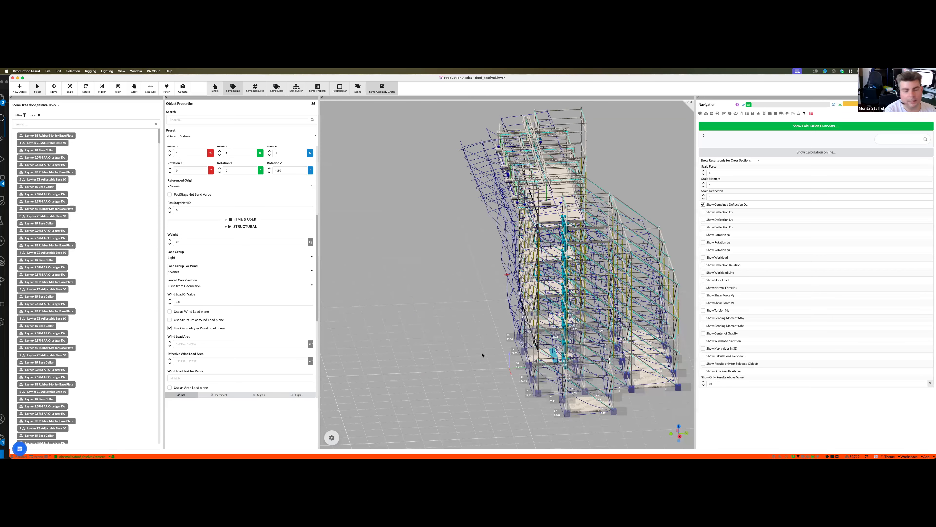
# - Clear the selection and examine the deflected shape of the whole scaffold in perspective
pyautogui.click(461, 349)
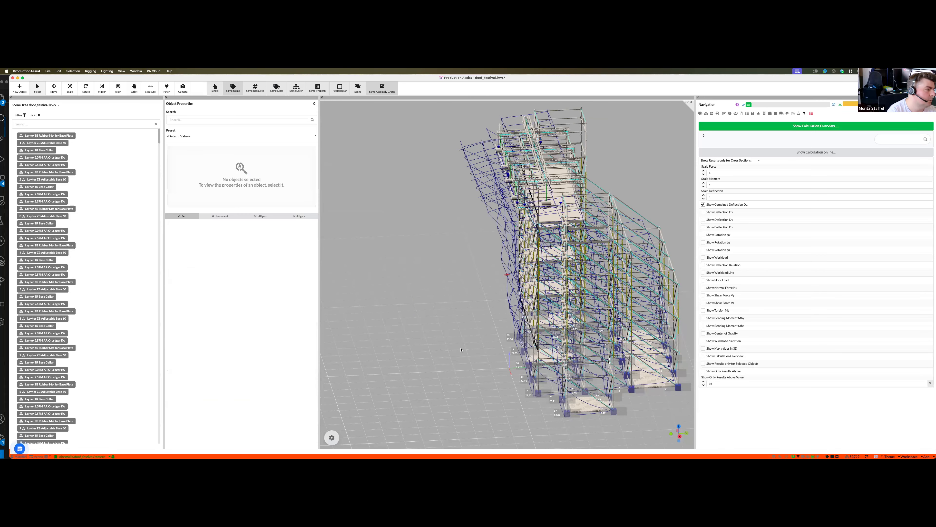
pyautogui.moveTo(587, 192); pyautogui.dragTo(540, 223, button='middle')
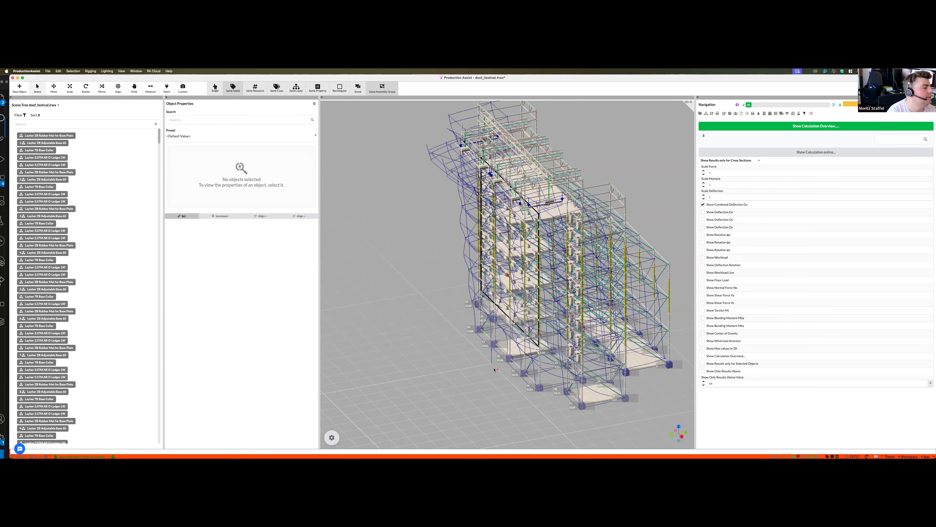
pyautogui.scroll(-3, 494, 370)
pyautogui.moveTo(494, 370); pyautogui.dragTo(515, 372, button='middle')
pyautogui.scroll(-2, 516, 371)
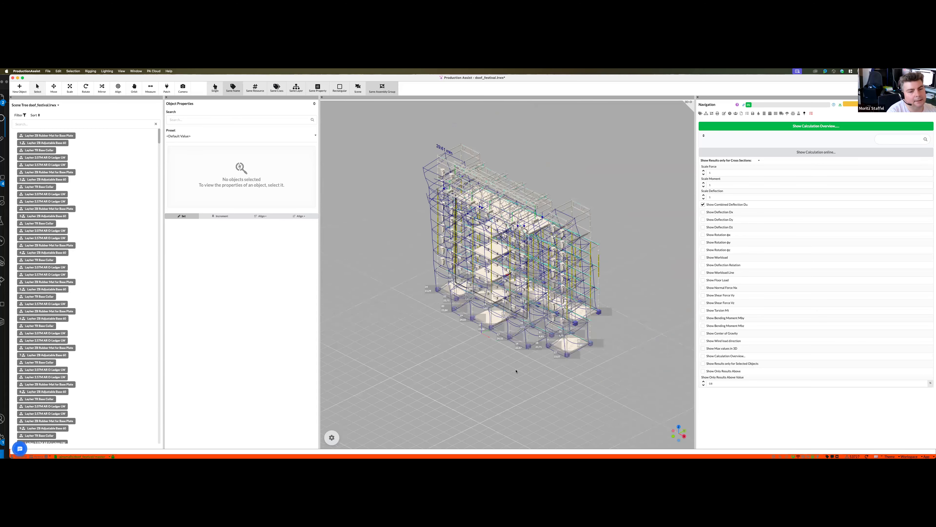
pyautogui.hscroll(-3, 516, 371)
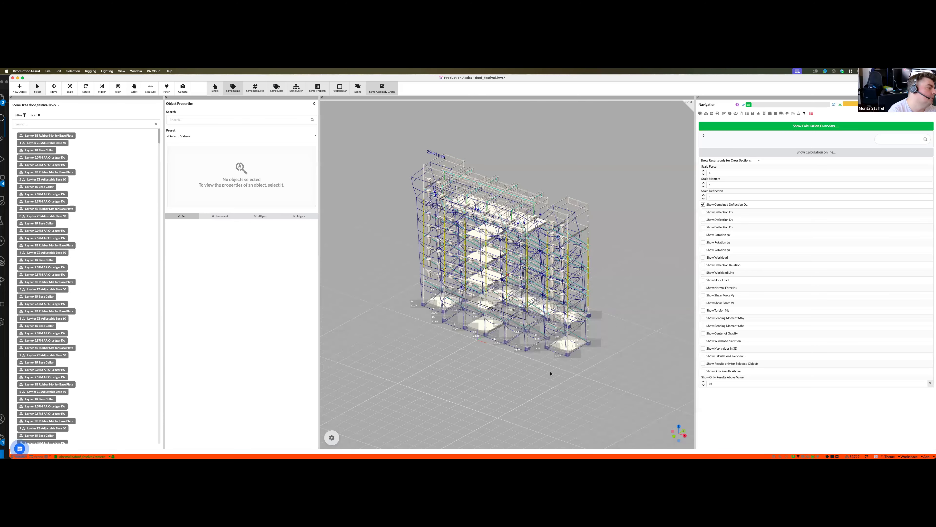
pyautogui.scroll(-2, 533, 382)
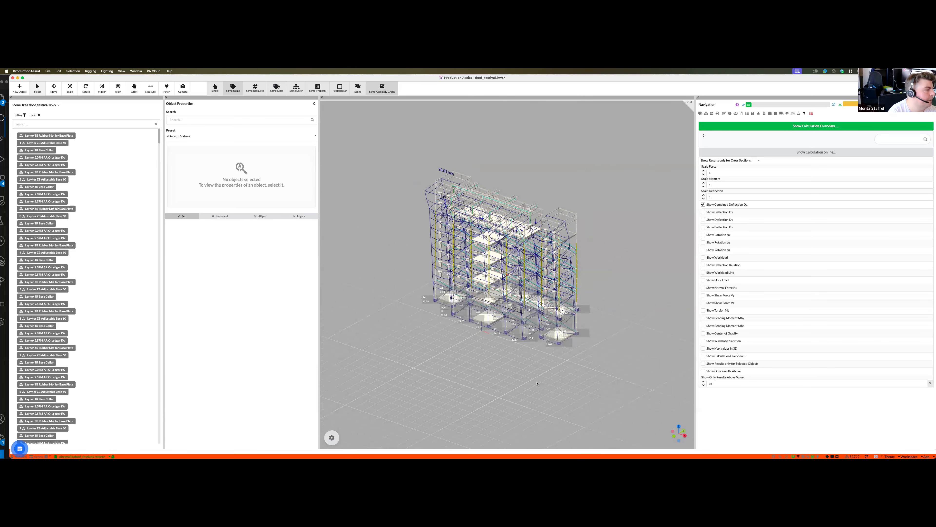
# - Switch to the Vectorworks drawing that contains the QR code overview
pyautogui.hotkey('ctrl', 'Up')
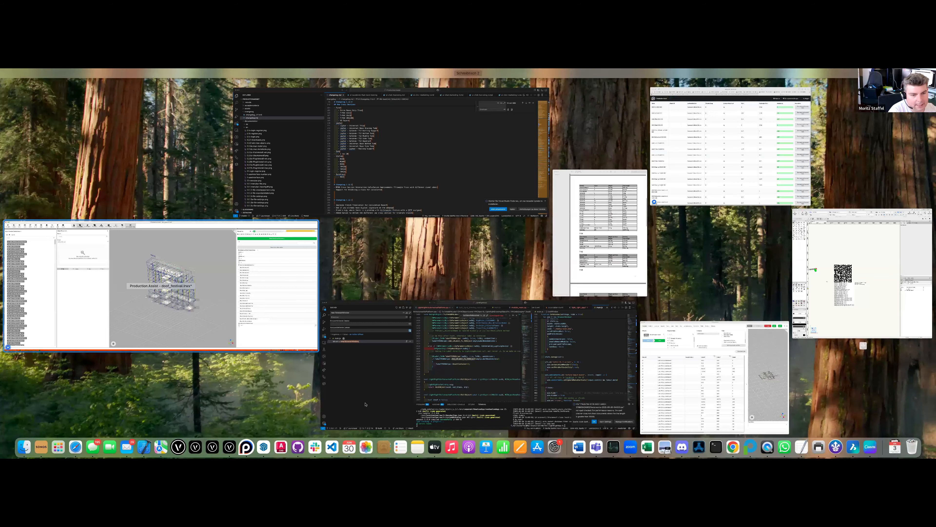
pyautogui.hotkey('ctrl', 'Up')
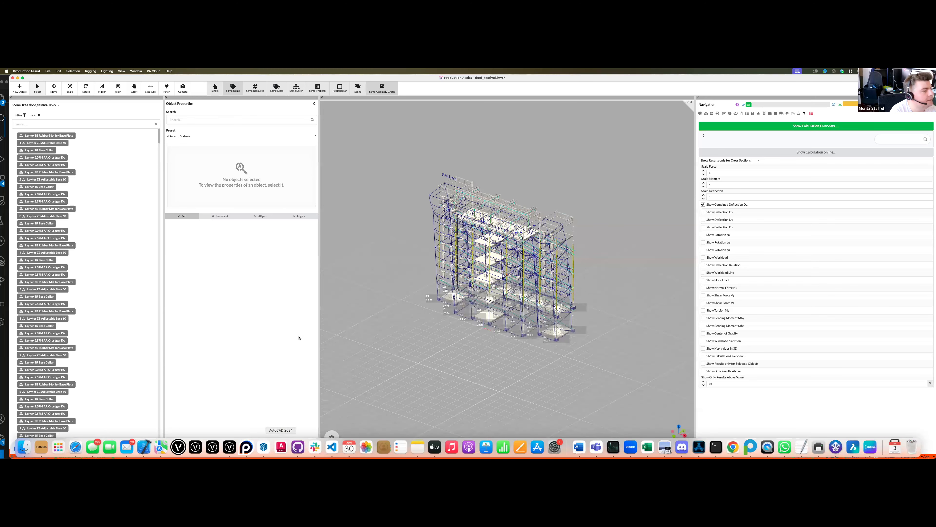
pyautogui.press('super+Tab')
pyautogui.click(40, 71)
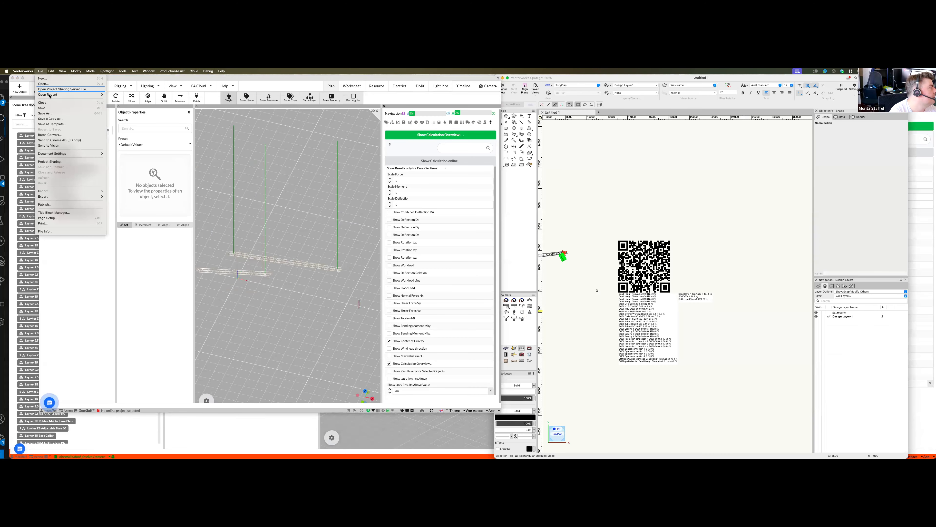
pyautogui.moveTo(100, 95)
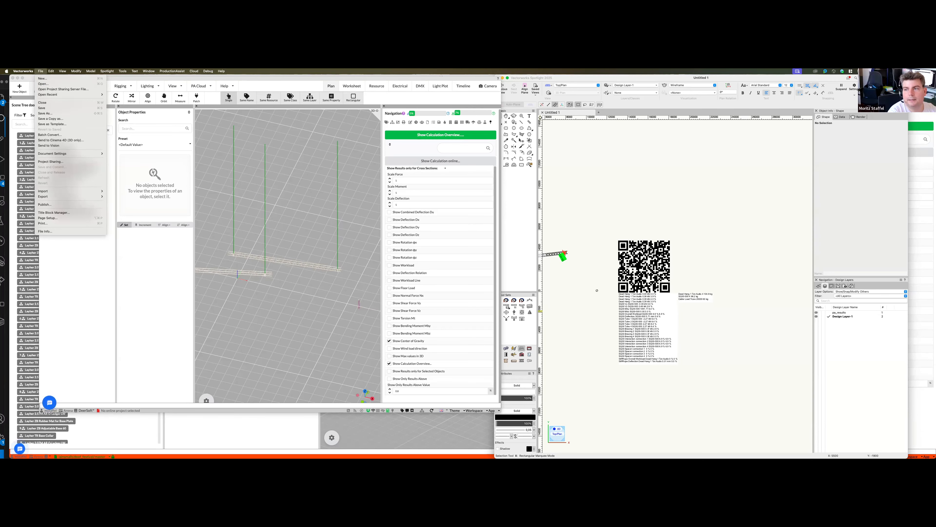
pyautogui.press('Escape')
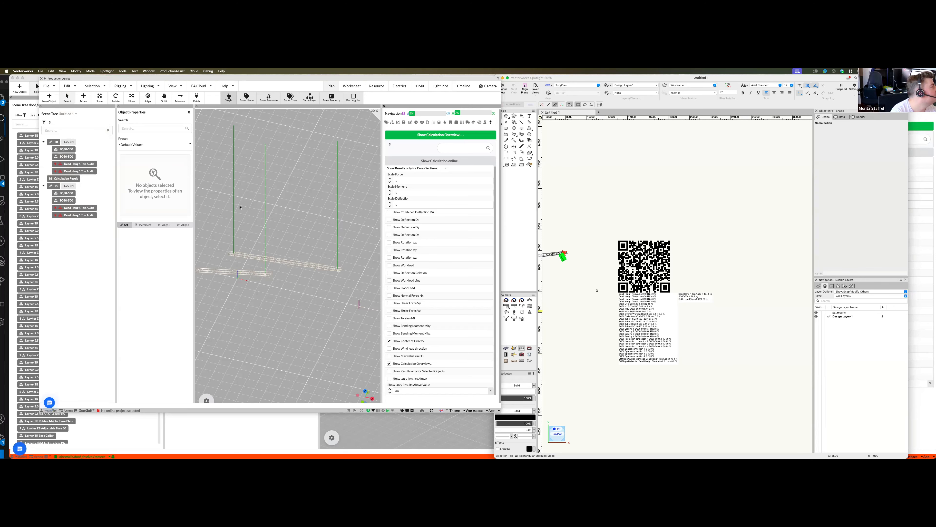
# - Lower the floating Production Assist window and create a new blank Vectorworks document
pyautogui.moveTo(299, 278); pyautogui.dragTo(309, 274, button='middle')
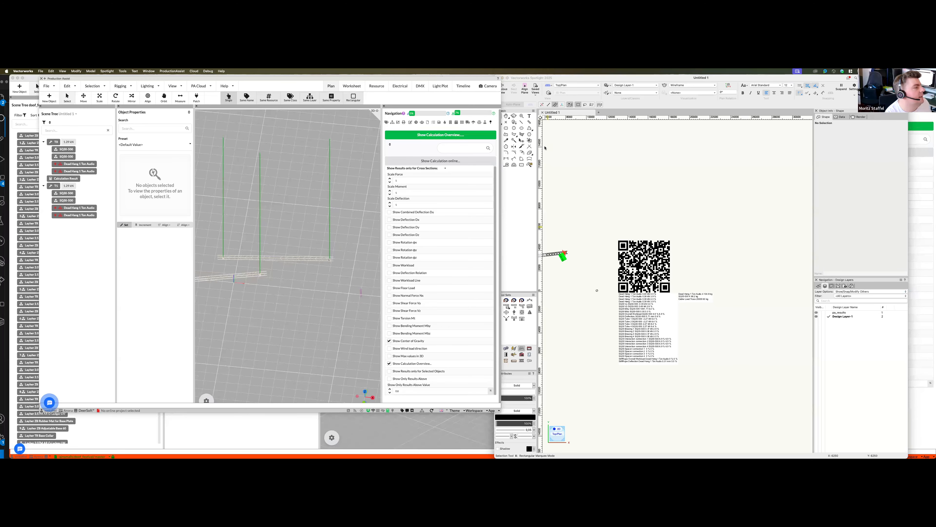
pyautogui.moveTo(326, 79); pyautogui.dragTo(318, 132)
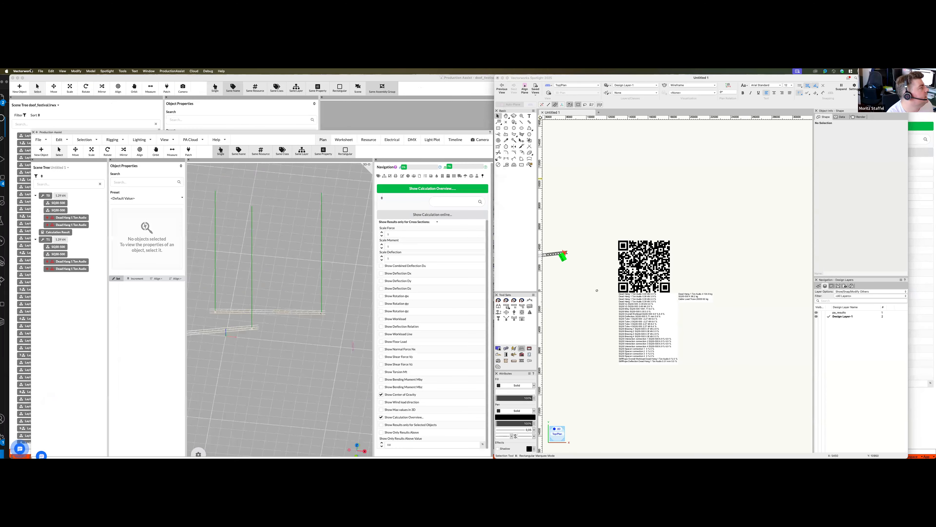
pyautogui.click(40, 70)
pyautogui.click(46, 79)
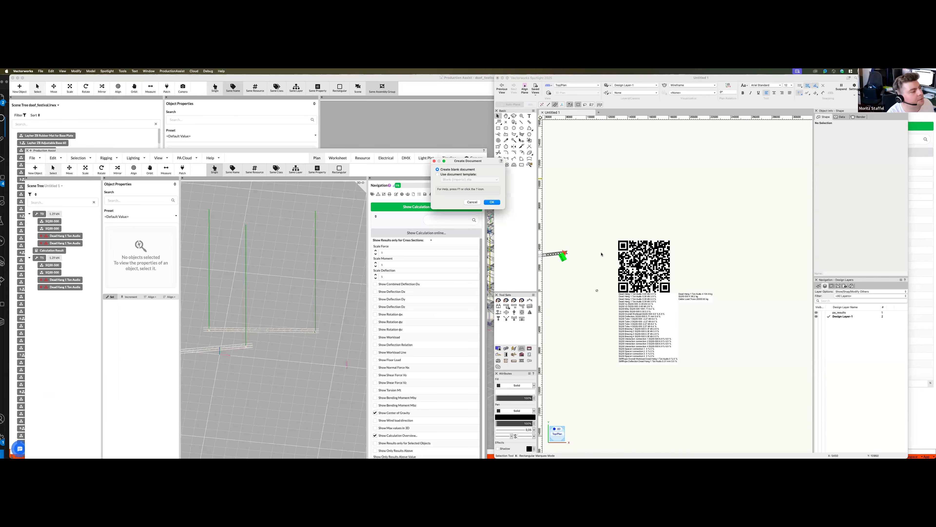
pyautogui.press('Return')
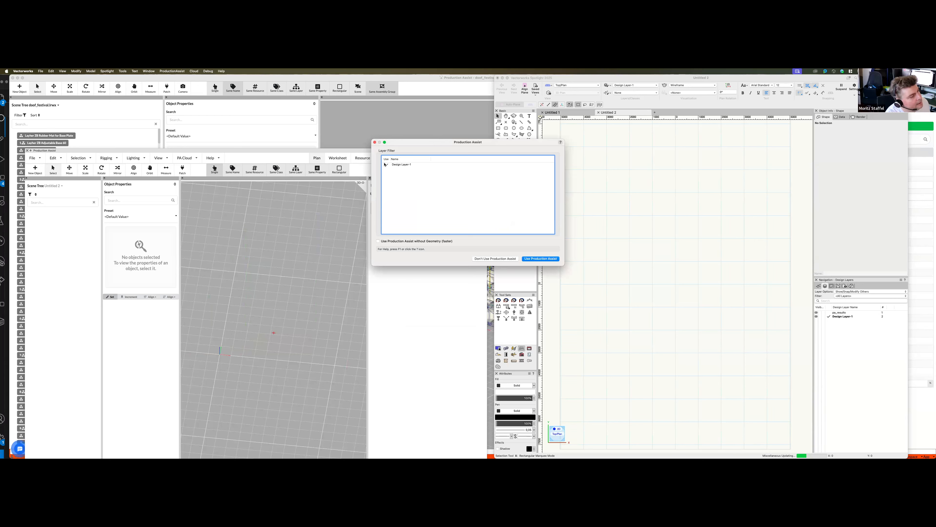
# - Tick Design Layer-1 in the layer filter, then dismiss the dialog without using Production Assist
pyautogui.click(407, 165)
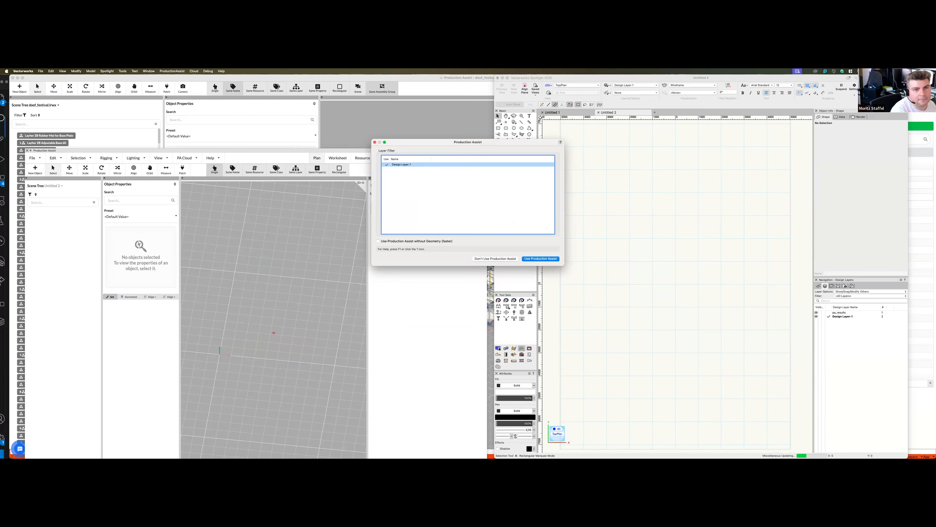
pyautogui.press('super+Tab')
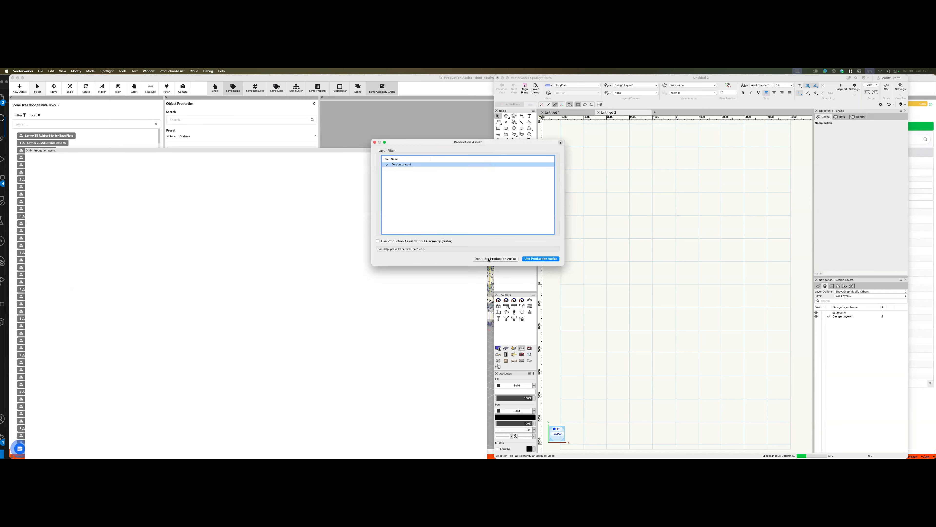
pyautogui.click(496, 258)
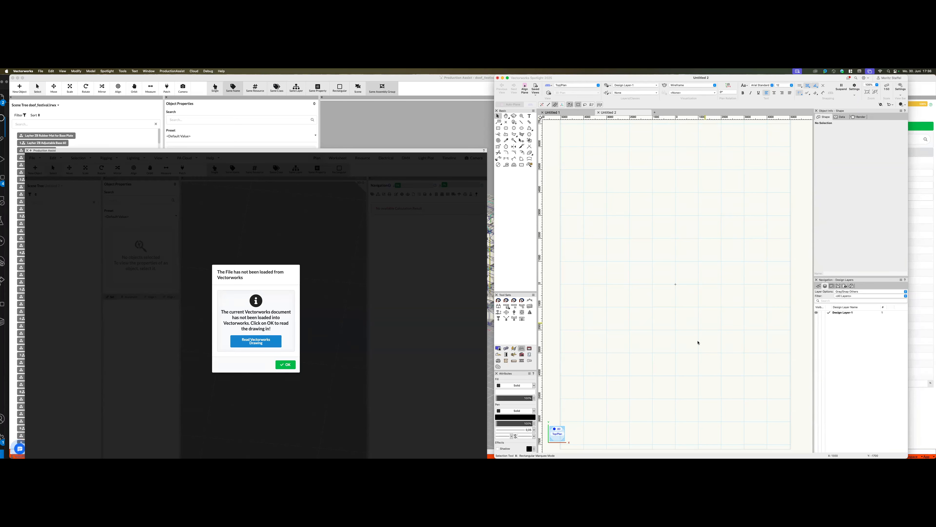
# - Place one ProTruss SQ30-400 Straight truss at a slight upward angle in the blank Vectorworks drawing
pyautogui.scroll(-3, 630, 369)
pyautogui.click(506, 306)
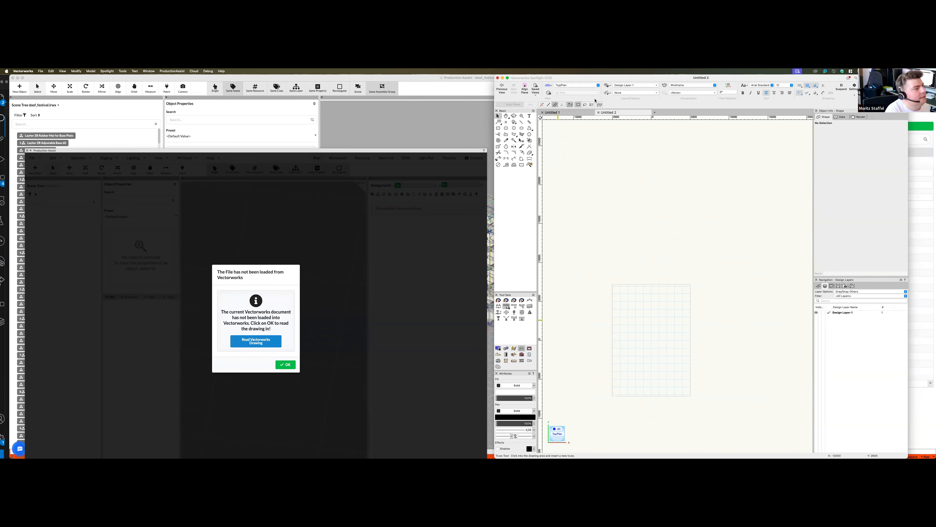
pyautogui.click(587, 105)
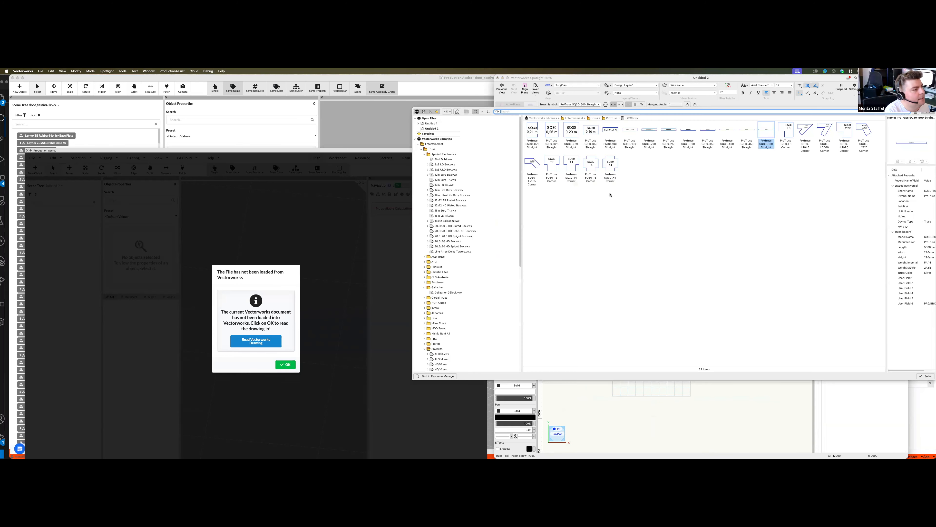
pyautogui.doubleClick(745, 139)
pyautogui.click(630, 302)
pyautogui.click(648, 296)
pyautogui.scroll(3, 650, 301)
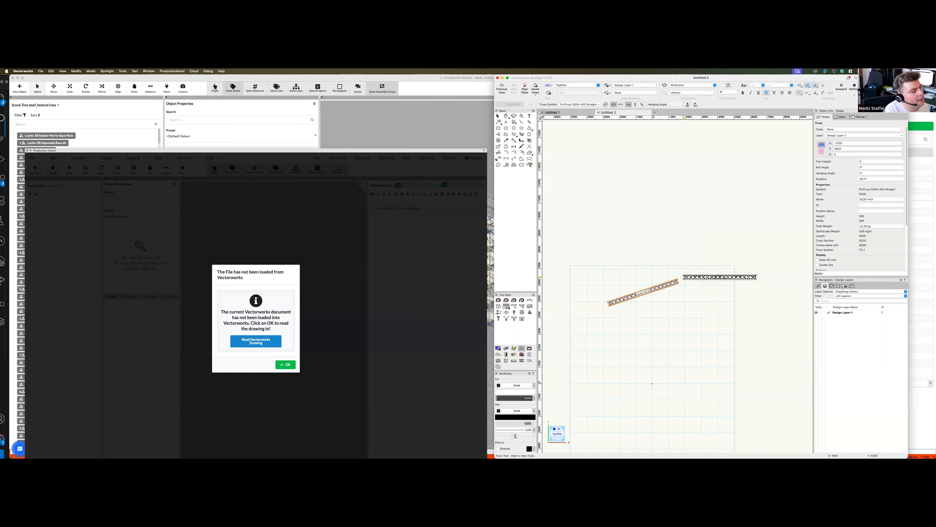
# - Extend the angled truss at its ends with four more SQ30-400 pieces to form one straight line
pyautogui.click(678, 280)
pyautogui.click(679, 281)
pyautogui.click(715, 267)
pyautogui.scroll(-2, 690, 297)
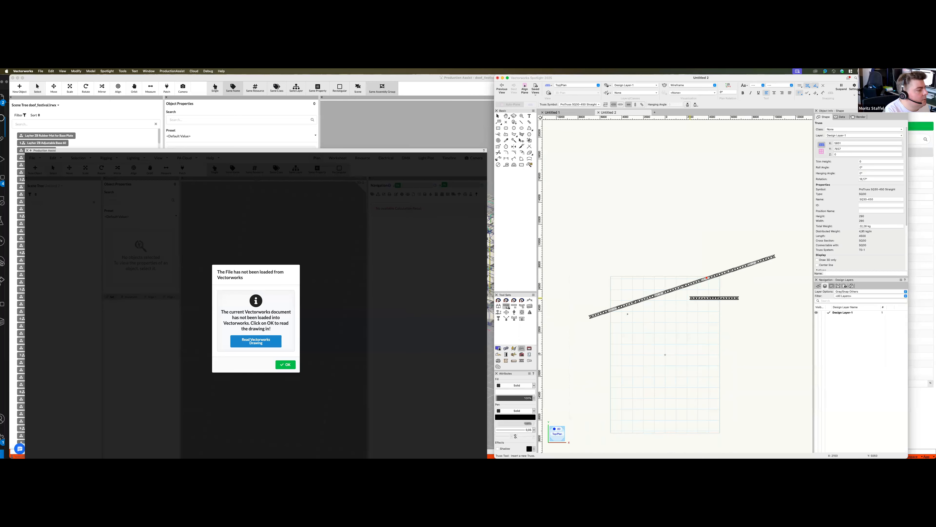
pyautogui.click(590, 317)
pyautogui.scroll(-2, 654, 254)
pyautogui.scroll(2, 661, 278)
pyautogui.press('x')
pyautogui.scroll(-2, 652, 299)
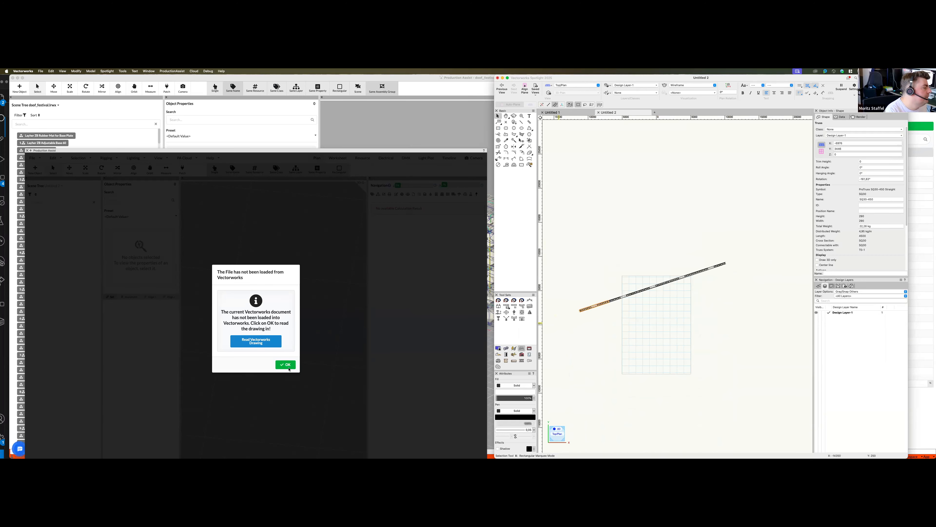
# - Read the Vectorworks drawing into Production Assist and calculate the hoist positions for the truss line
pyautogui.click(289, 368)
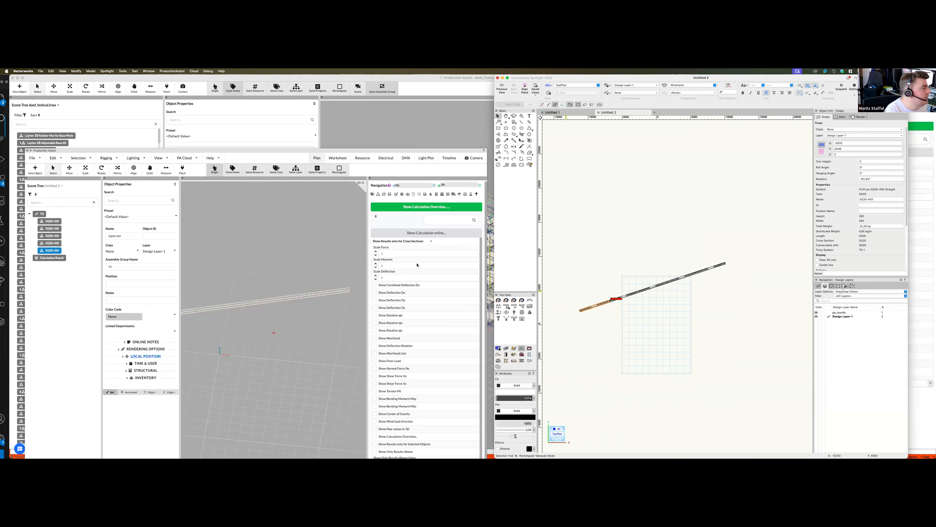
pyautogui.click(107, 159)
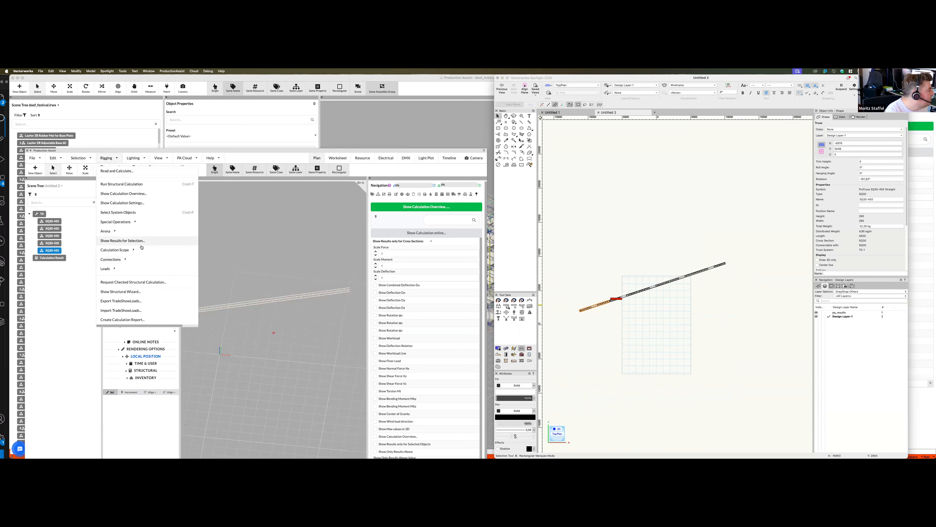
pyautogui.moveTo(111, 231)
pyautogui.click(141, 232)
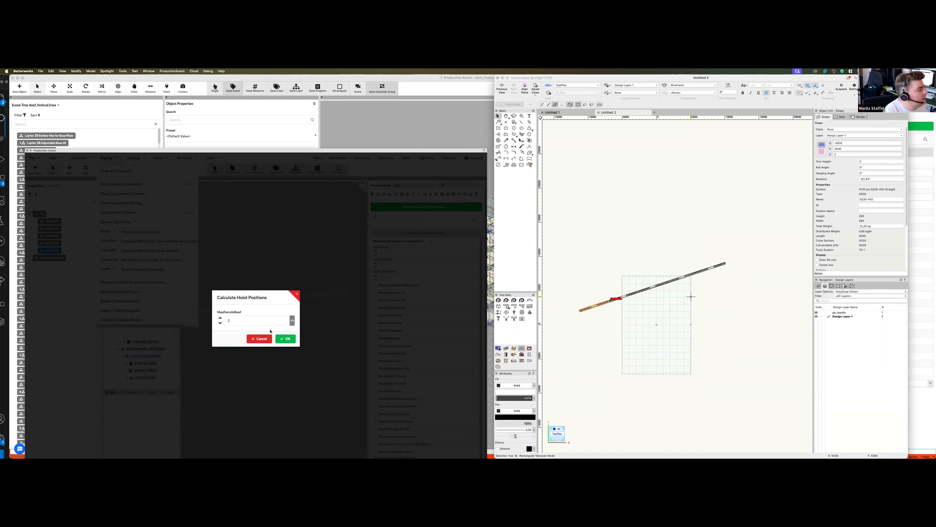
pyautogui.click(286, 339)
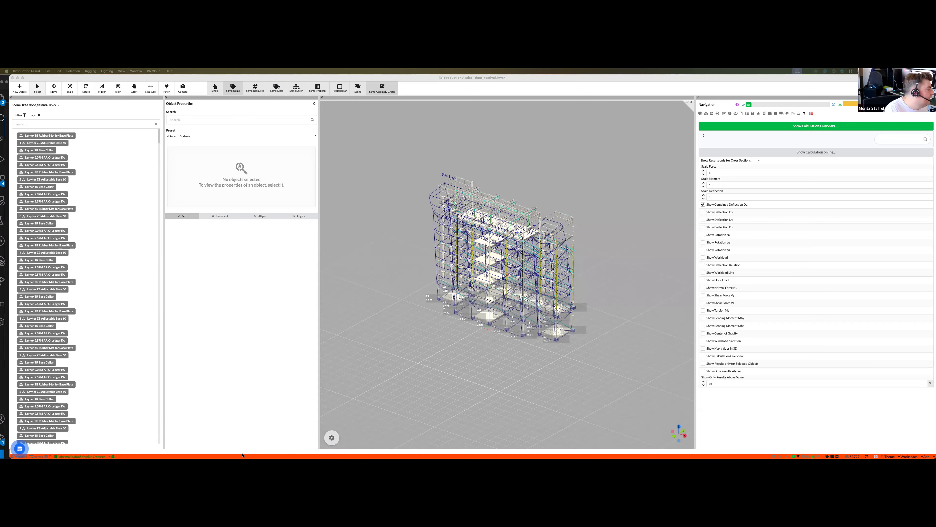
# - Examine the renderer settings of the festival project, including the Beam Display Mode options, and close the settings
pyautogui.moveTo(242, 456)
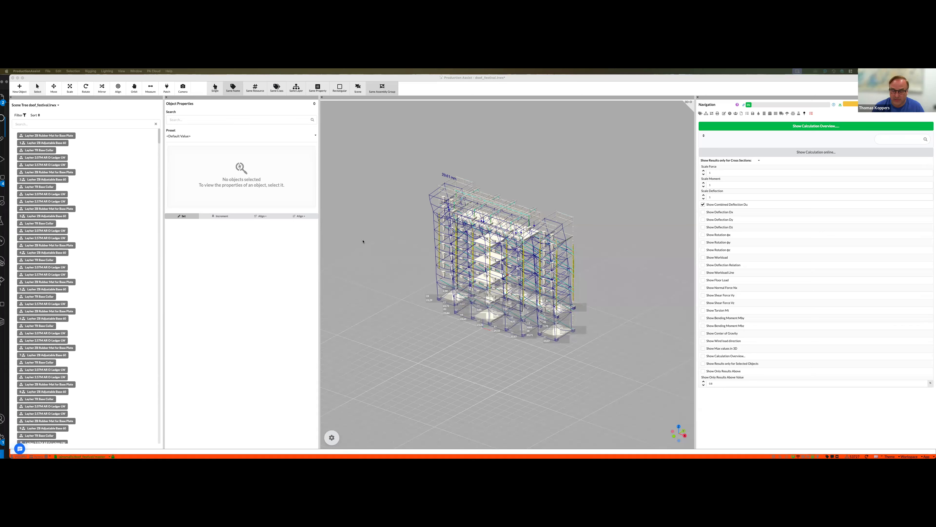
pyautogui.click(58, 70)
pyautogui.moveTo(48, 72)
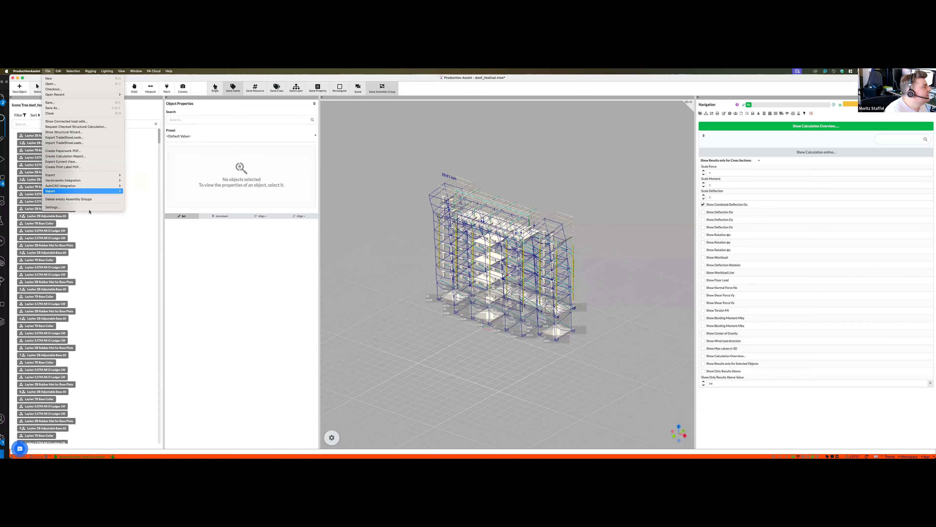
pyautogui.click(90, 207)
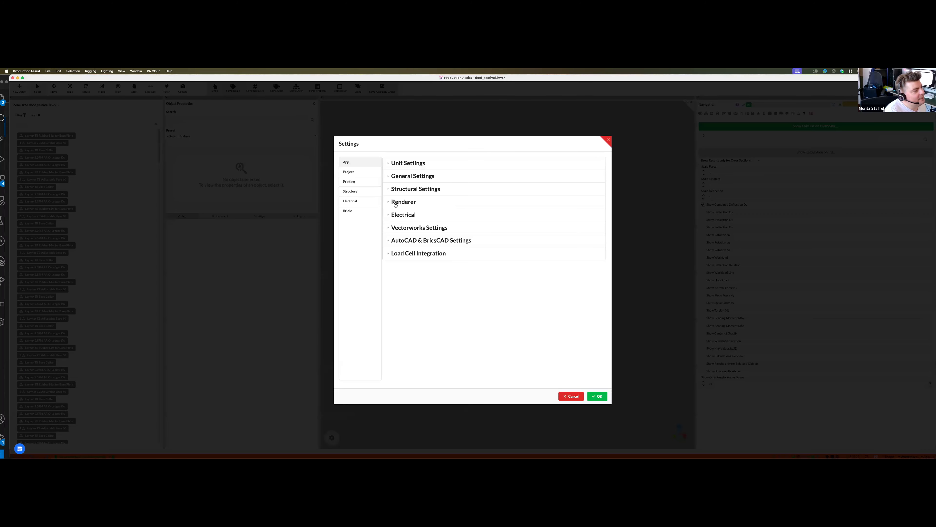
pyautogui.click(396, 203)
pyautogui.scroll(-2, 531, 340)
pyautogui.scroll(-5, 531, 340)
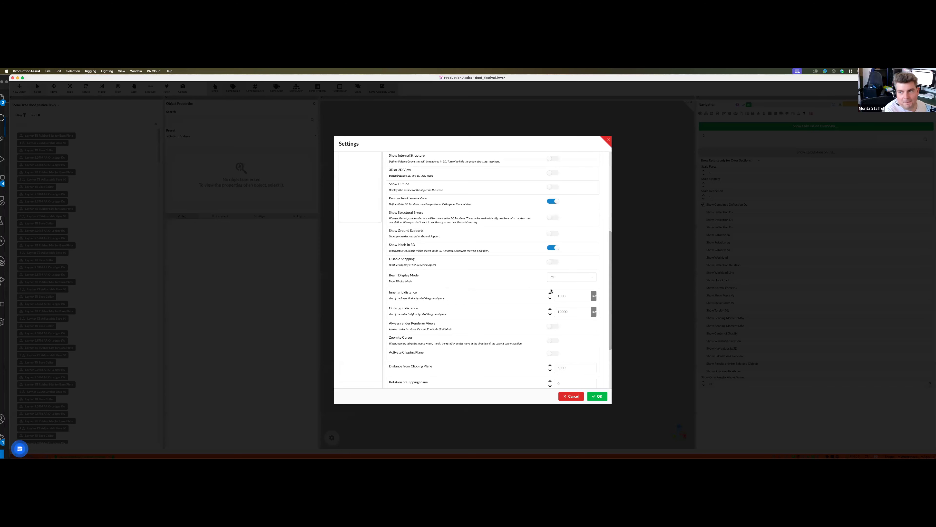
pyautogui.click(573, 280)
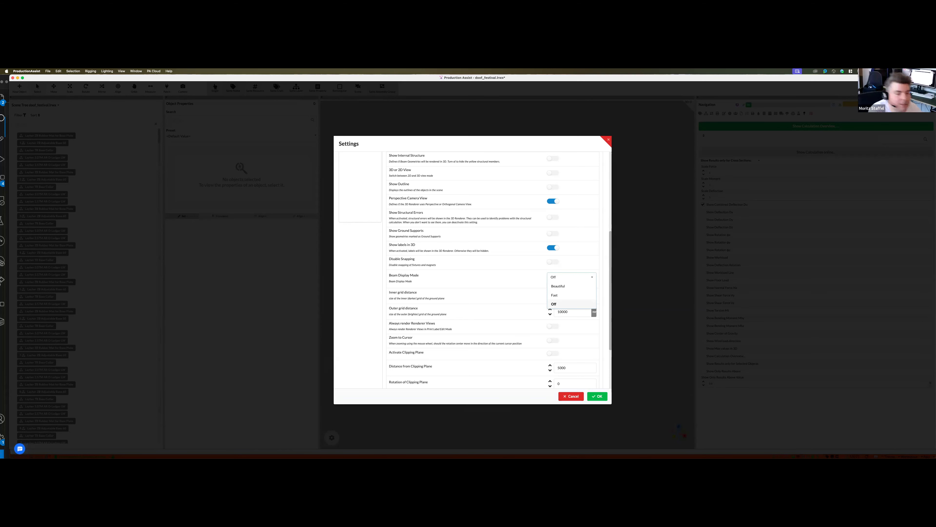
pyautogui.click(579, 396)
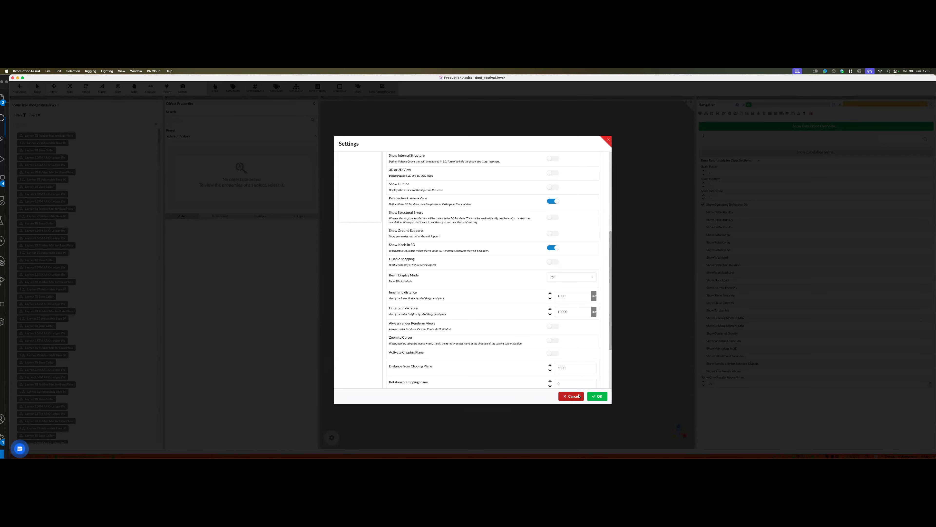
pyautogui.click(597, 395)
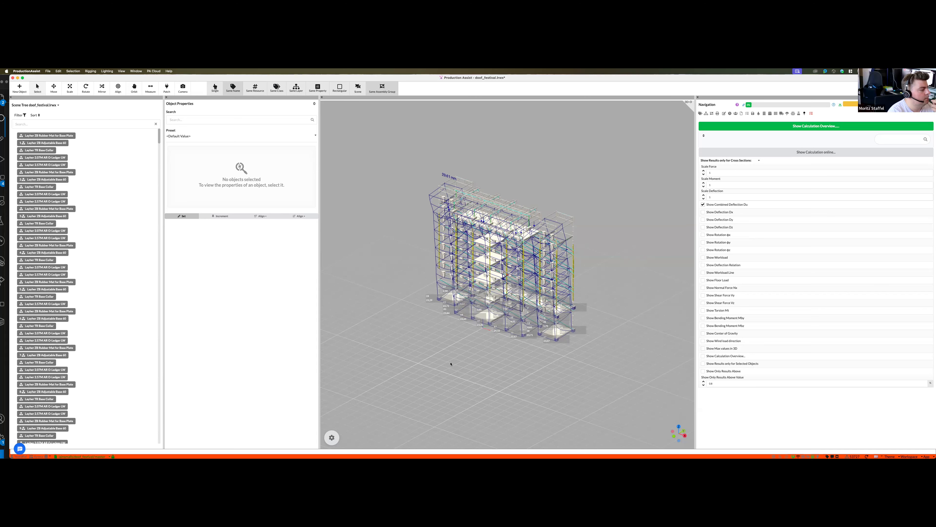
# - Examine the festival scaffold's calculation overview and return to the model
pyautogui.moveTo(499, 352); pyautogui.dragTo(500, 352, button='middle')
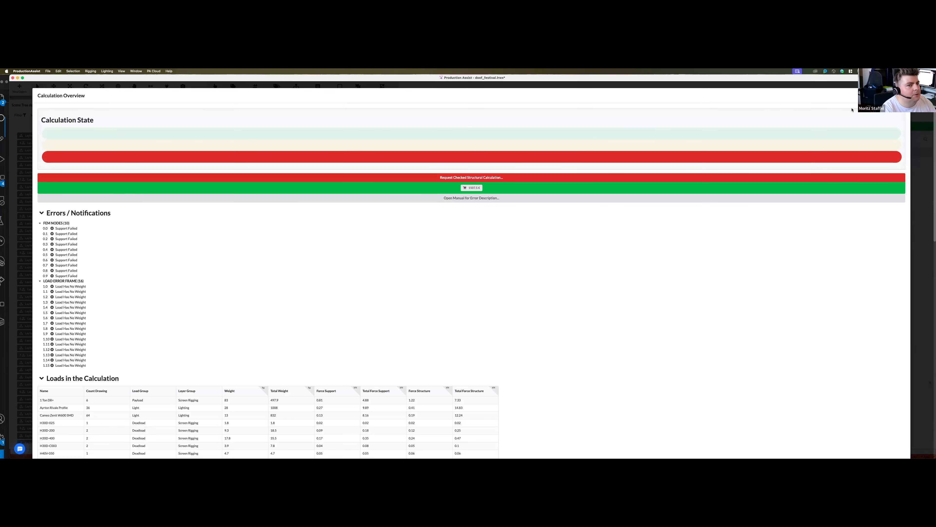
pyautogui.press('Escape')
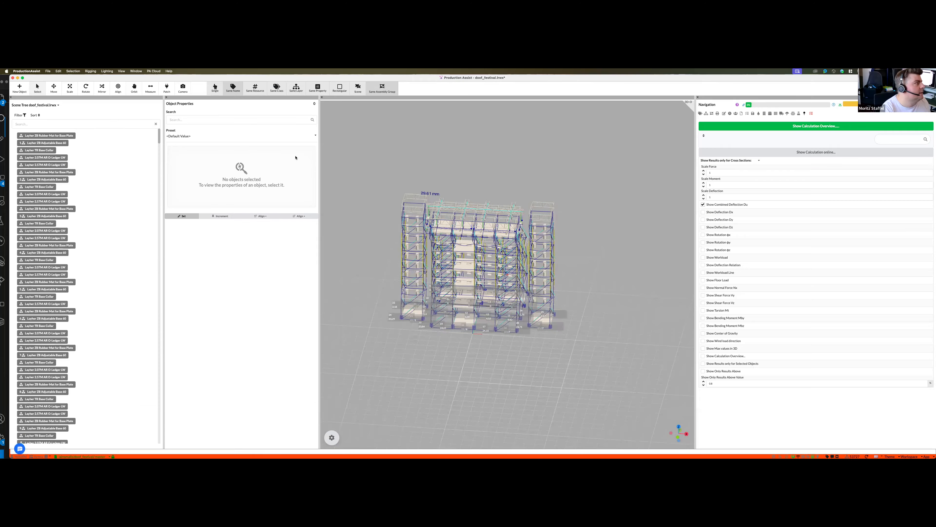
pyautogui.click(93, 71)
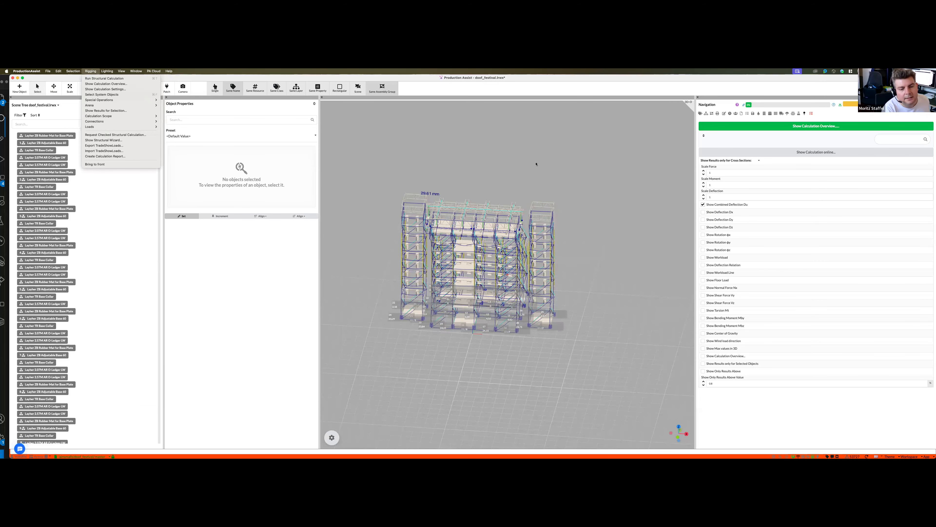
pyautogui.click(137, 71)
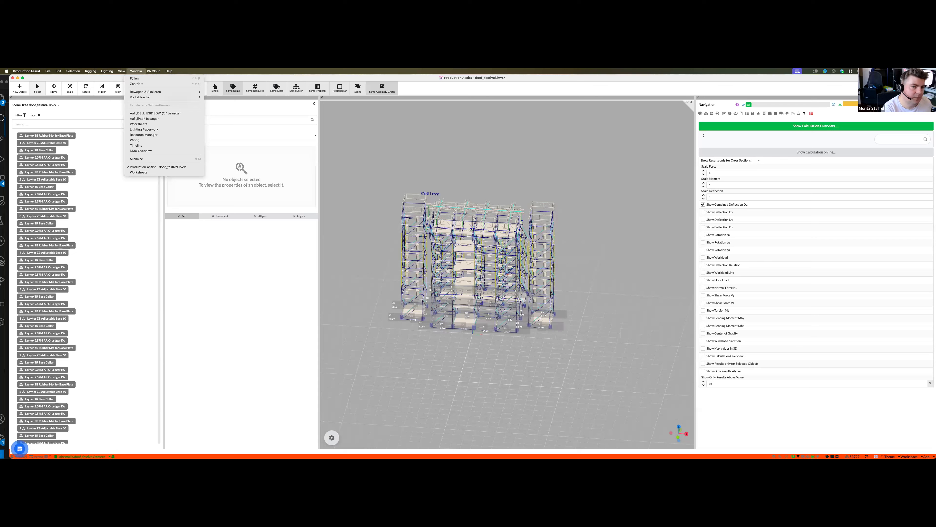
pyautogui.press('Escape')
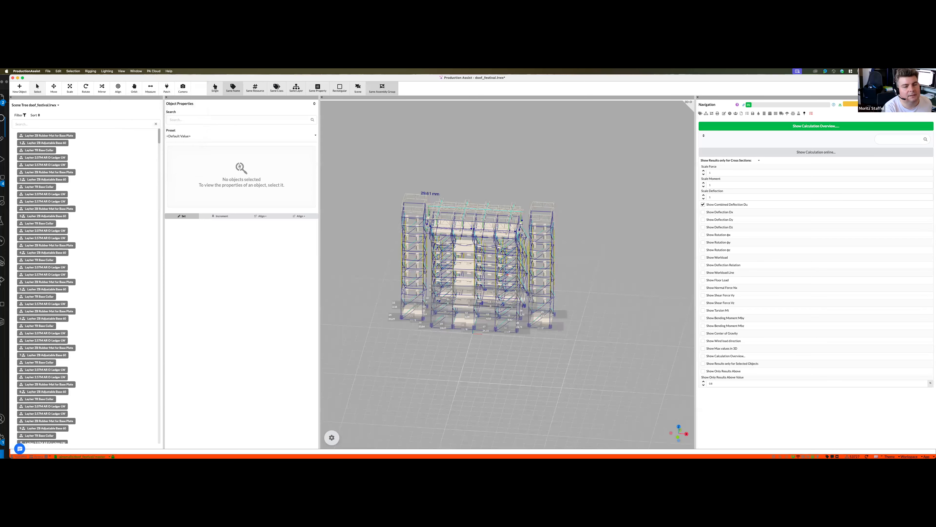